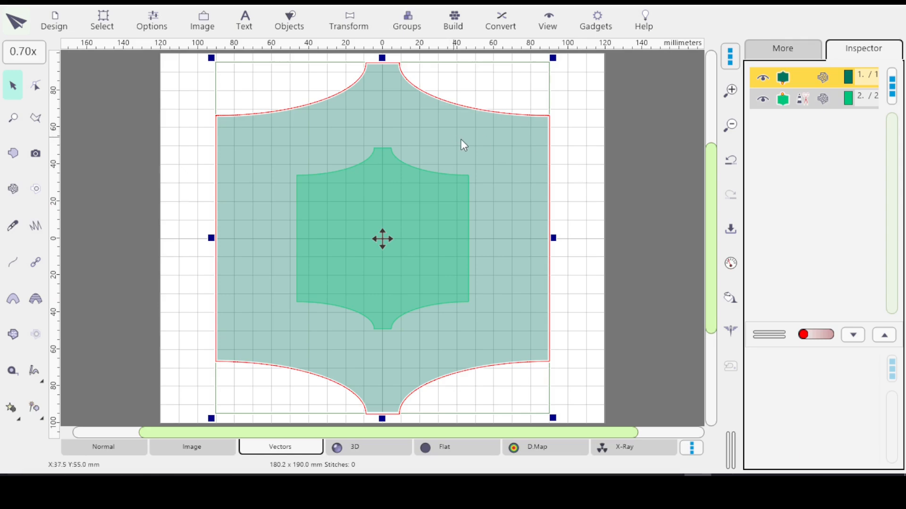
Step: Hide the large dark green outer shape and select the smaller light green inner shape
{"action": "left_click", "coordinate": [816, 103]}
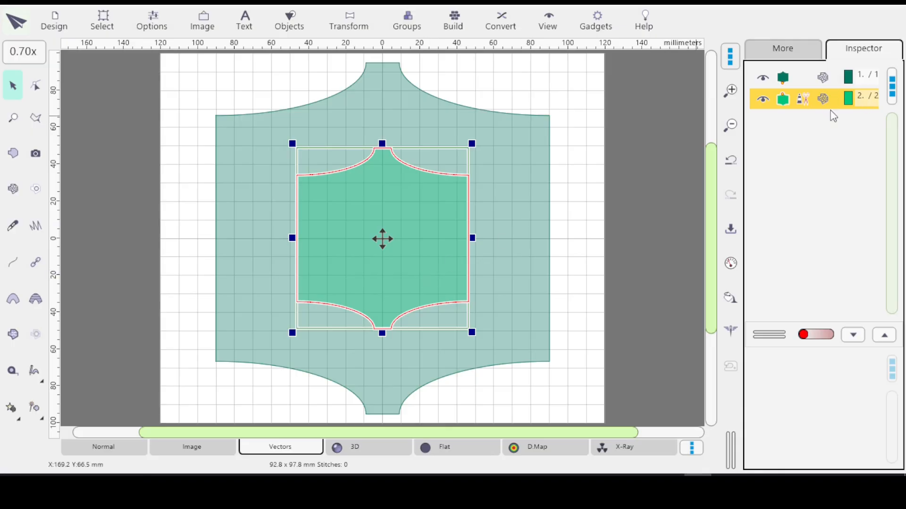
{"action": "left_click", "coordinate": [823, 79]}
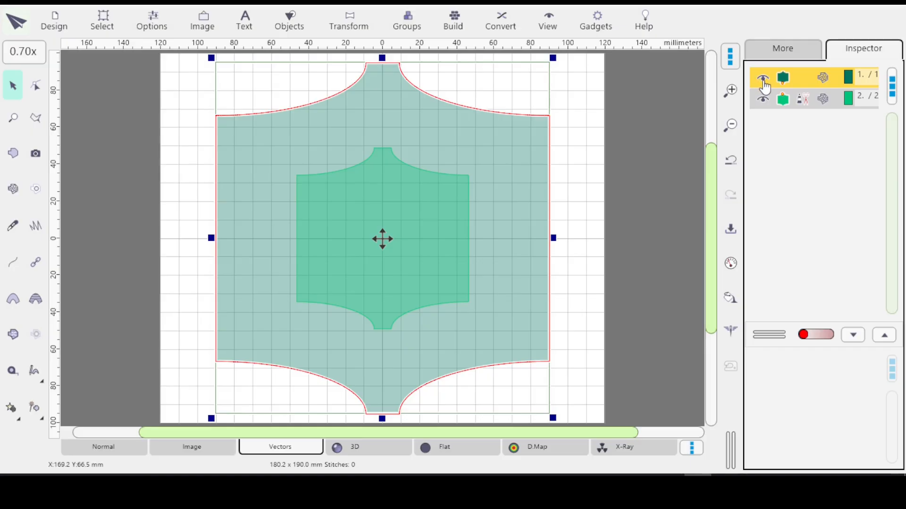
{"action": "right_click", "coordinate": [796, 77]}
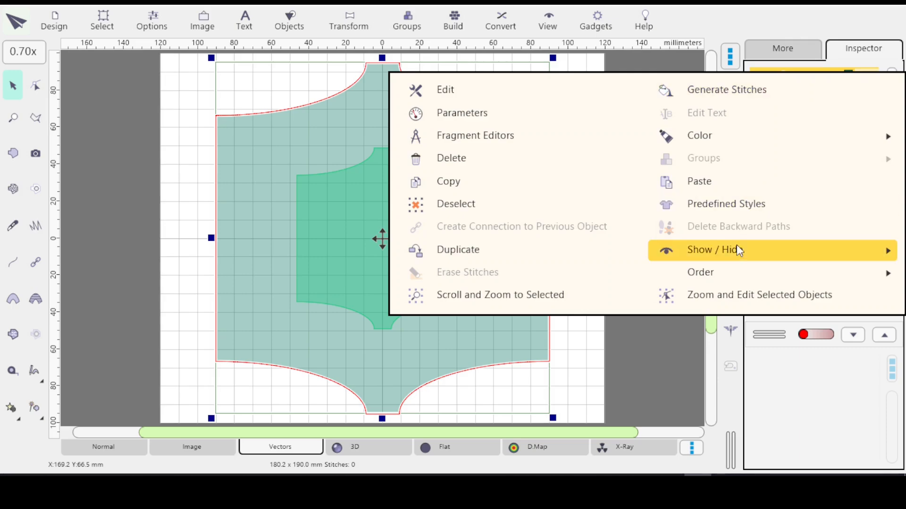
{"action": "mouse_move", "coordinate": [737, 253]}
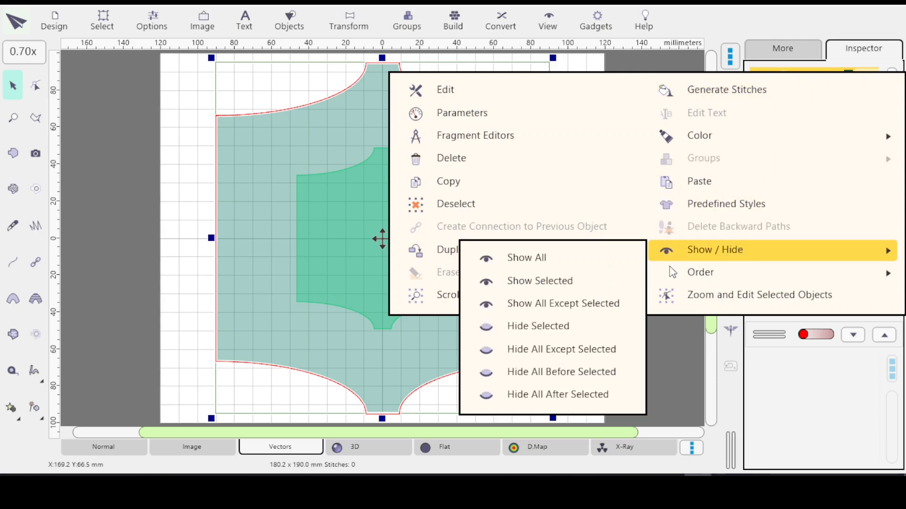
{"action": "left_click", "coordinate": [578, 325]}
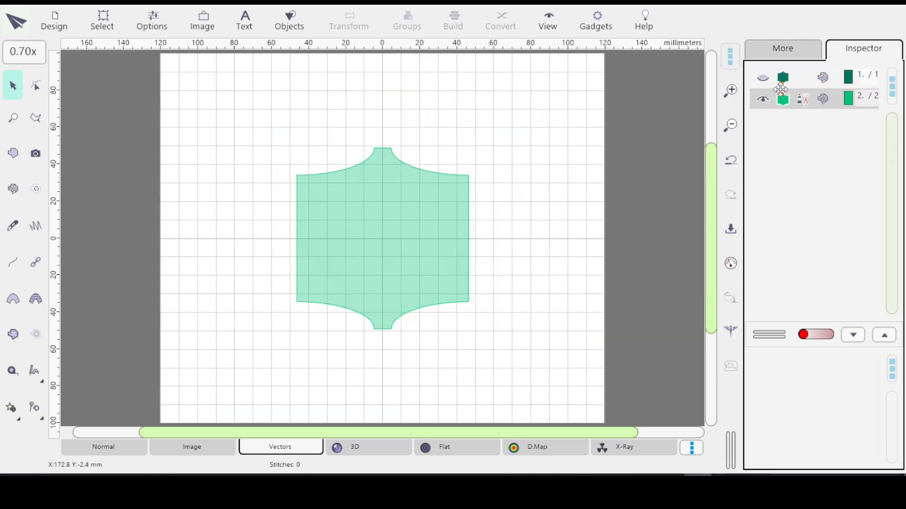
{"action": "left_click", "coordinate": [823, 104]}
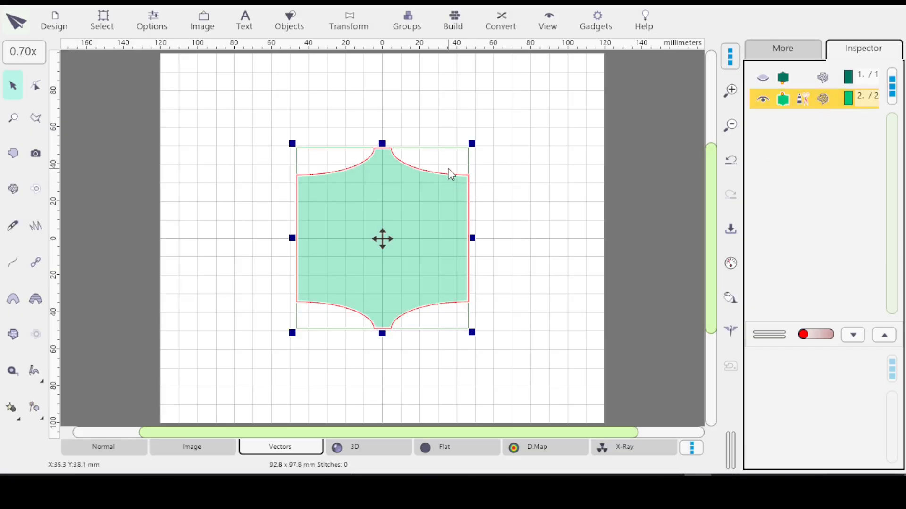
{"action": "scroll", "coordinate": [447, 168], "scroll_direction": "up", "scroll_amount": 2}
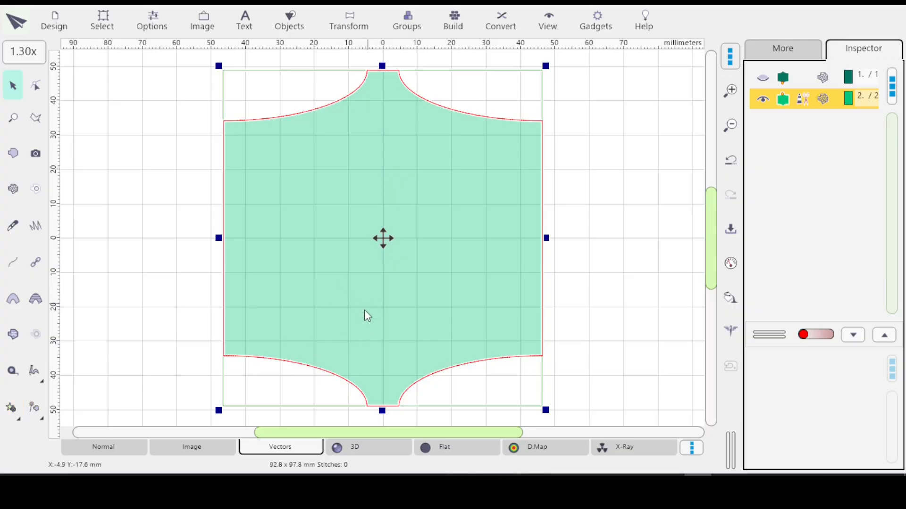
{"action": "left_click", "coordinate": [13, 189]}
{"action": "left_click", "coordinate": [103, 103]}
{"action": "left_click", "coordinate": [254, 22]}
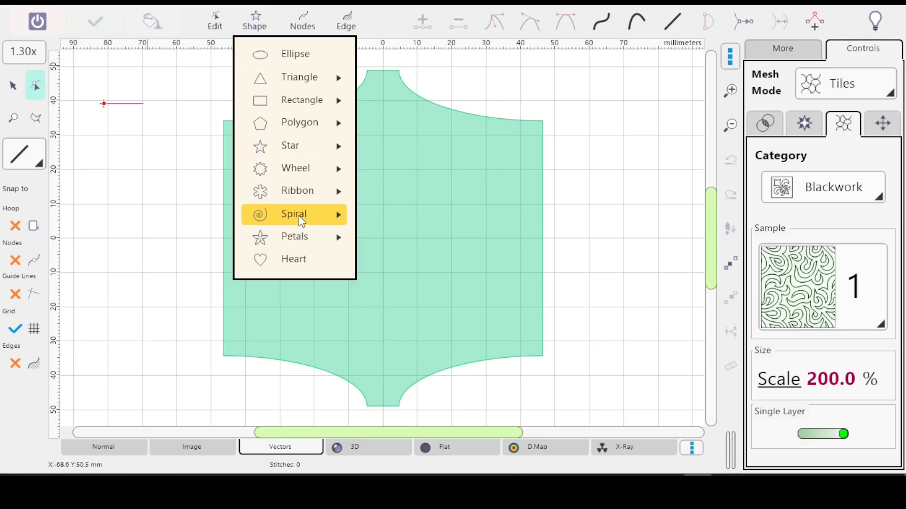
{"action": "mouse_move", "coordinate": [300, 102]}
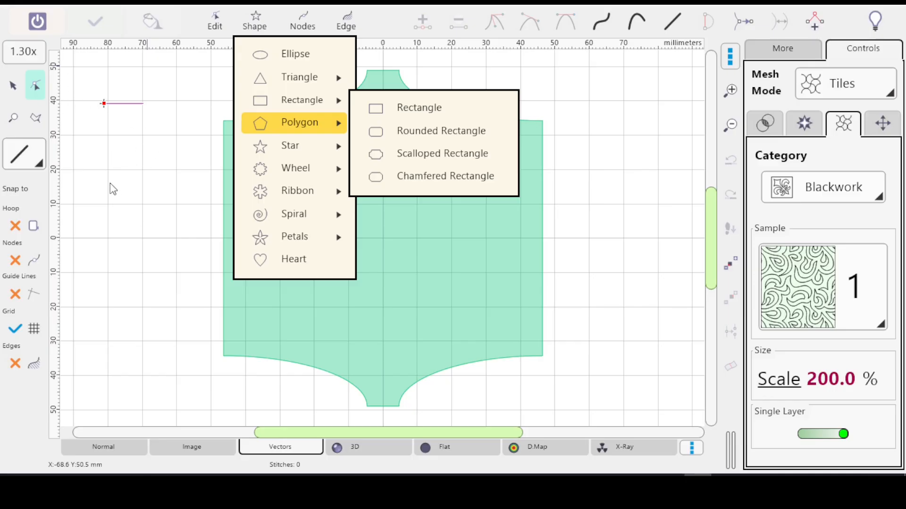
{"action": "left_click", "coordinate": [39, 24]}
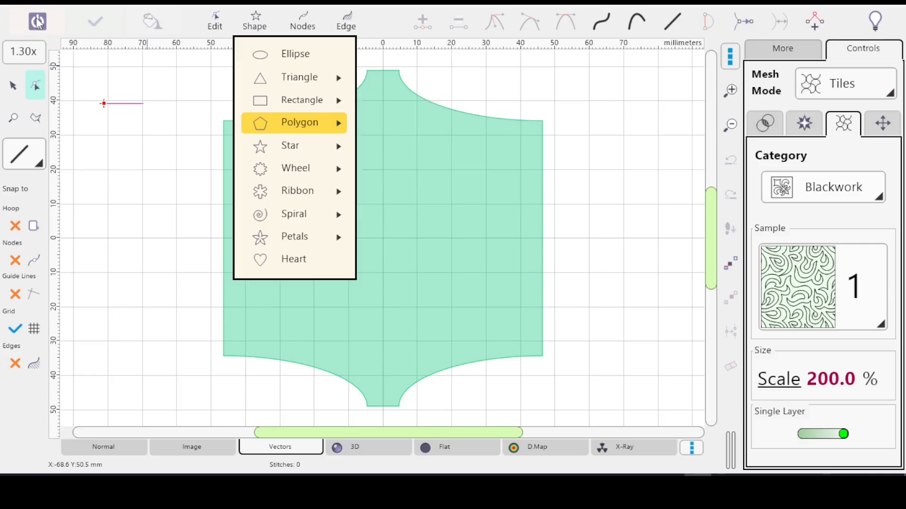
{"action": "left_click", "coordinate": [37, 24]}
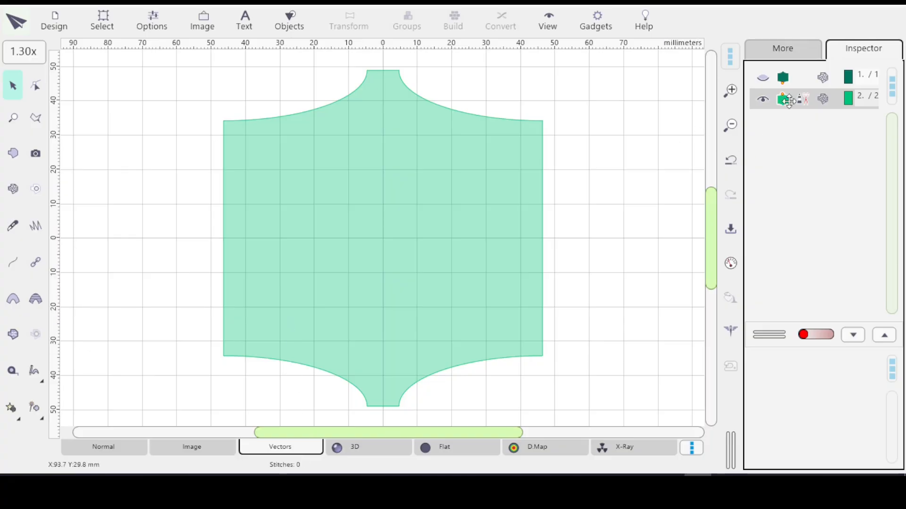
Step: Select the light green inner shape and open it for node editing
{"action": "left_click", "coordinate": [822, 105]}
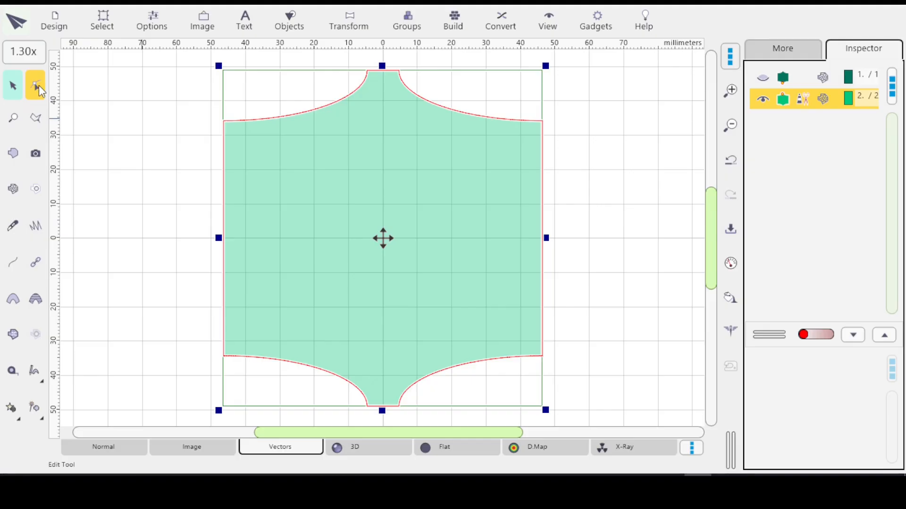
{"action": "right_click", "coordinate": [794, 104]}
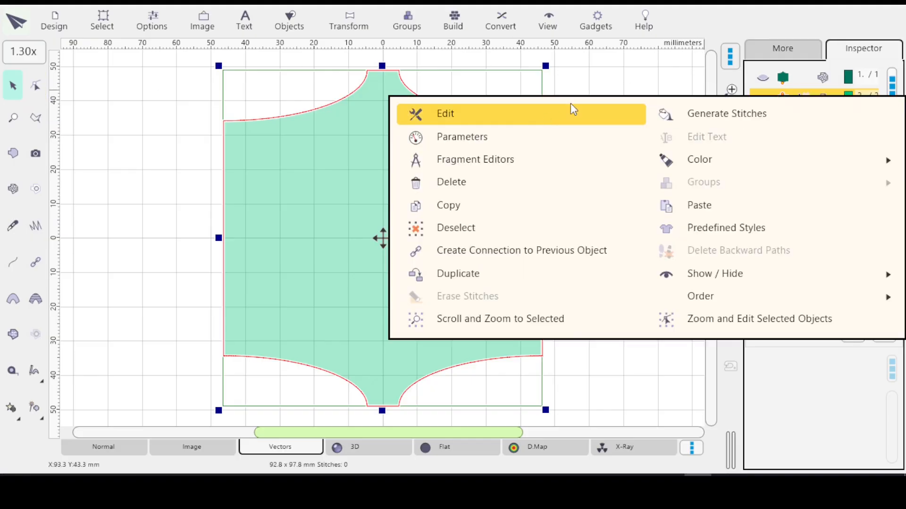
{"action": "left_click", "coordinate": [643, 22]}
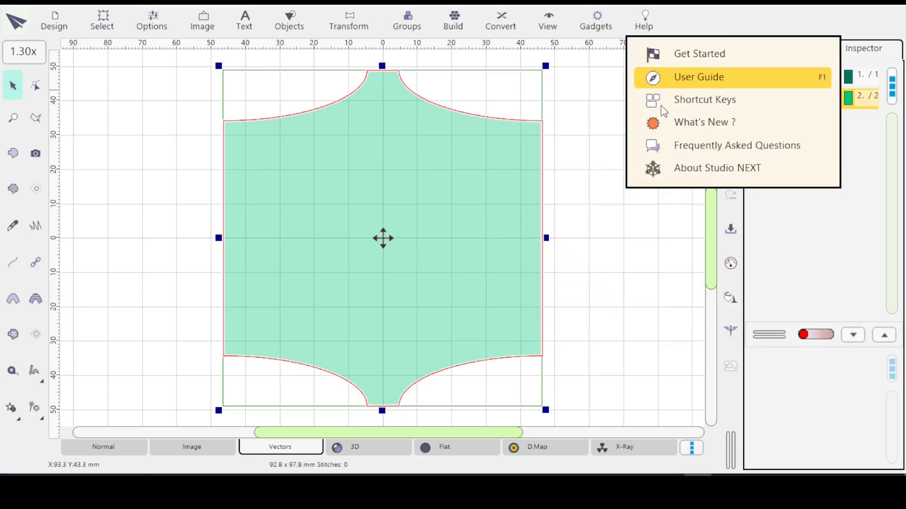
{"action": "left_click", "coordinate": [736, 18]}
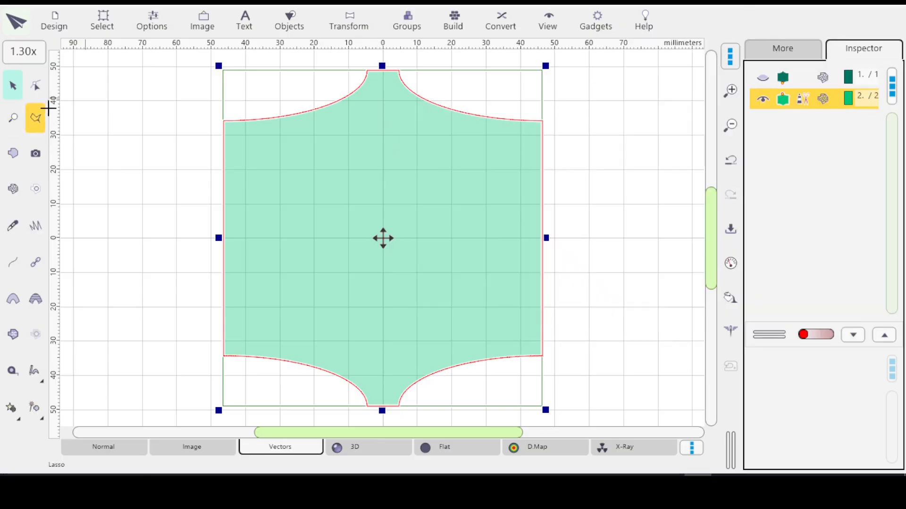
{"action": "left_click", "coordinate": [37, 87]}
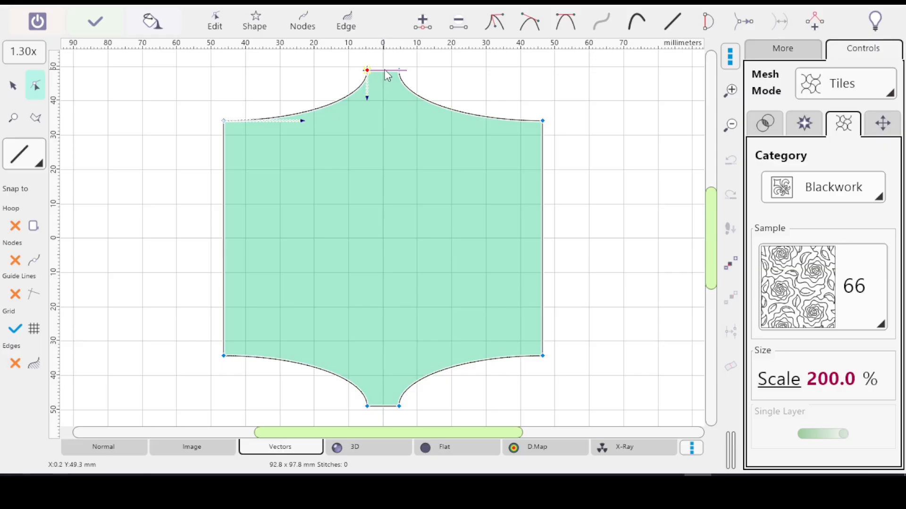
Step: Place the fill end point at the right-hand node of the shape's bottom edge
{"action": "left_click", "coordinate": [399, 407]}
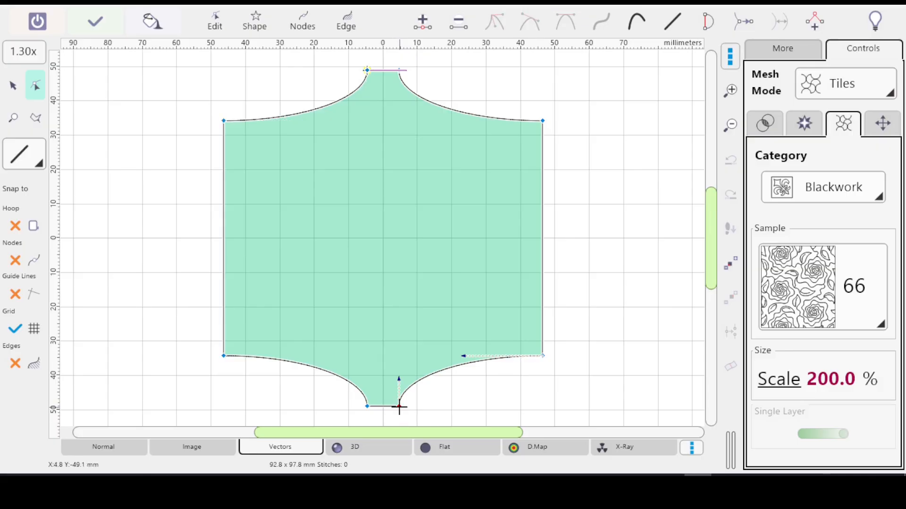
{"action": "right_click", "coordinate": [399, 410]}
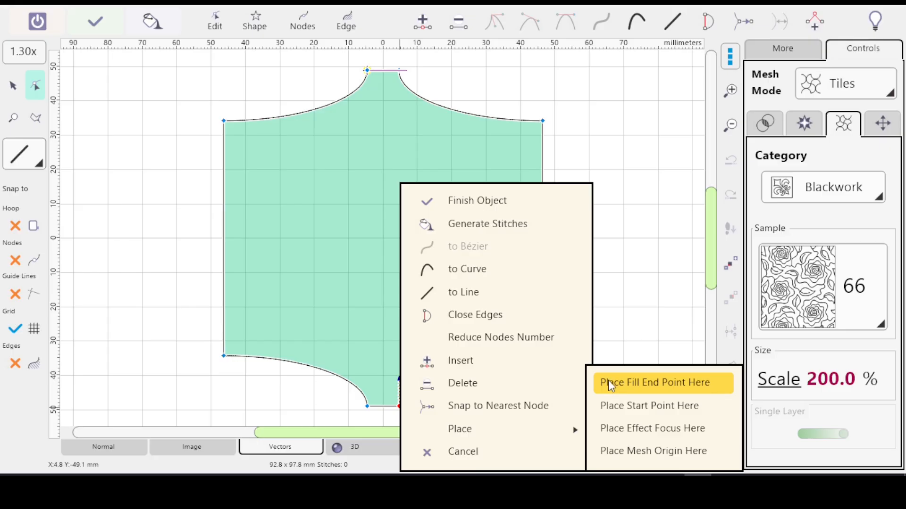
{"action": "left_click", "coordinate": [631, 384]}
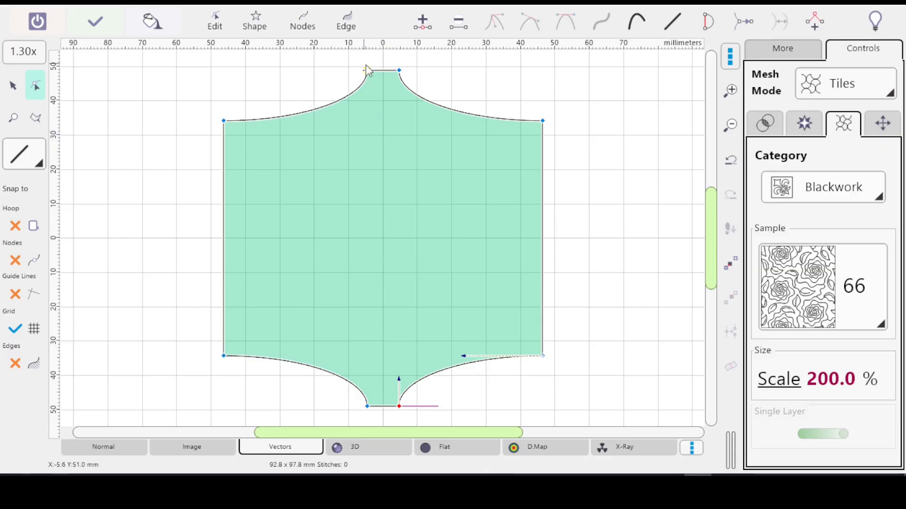
Step: Try moving the left node of the shape's top edge outward, and undo the moves
{"action": "left_click", "coordinate": [373, 120]}
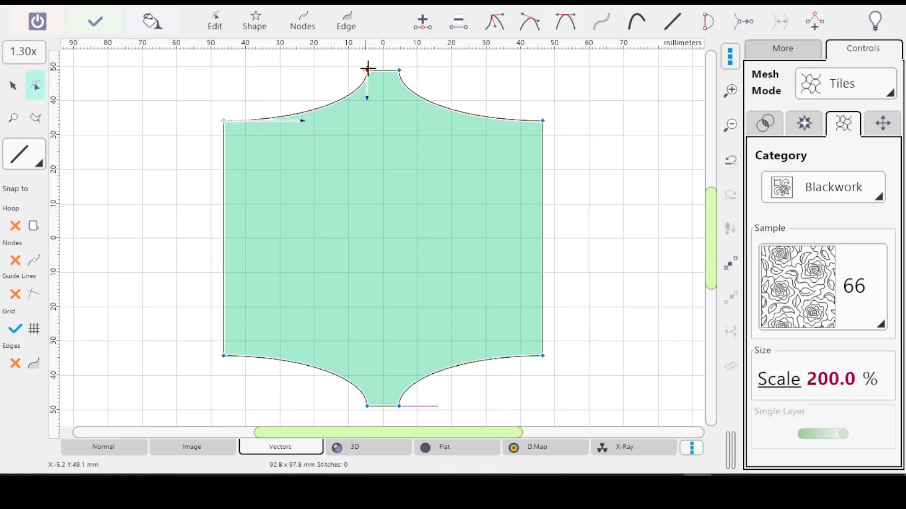
{"action": "left_click_drag", "start_coordinate": [366, 69], "coordinate": [315, 55]}
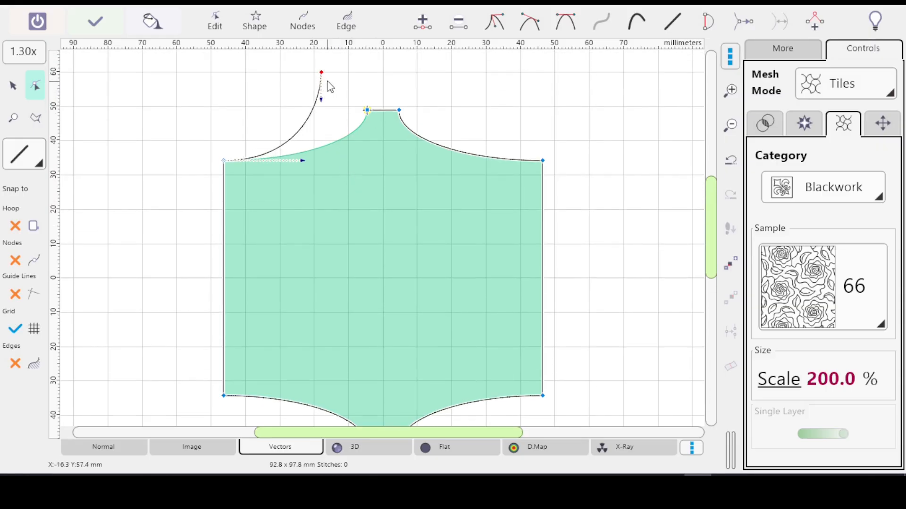
{"action": "left_click_drag", "start_coordinate": [712, 212], "coordinate": [712, 218]}
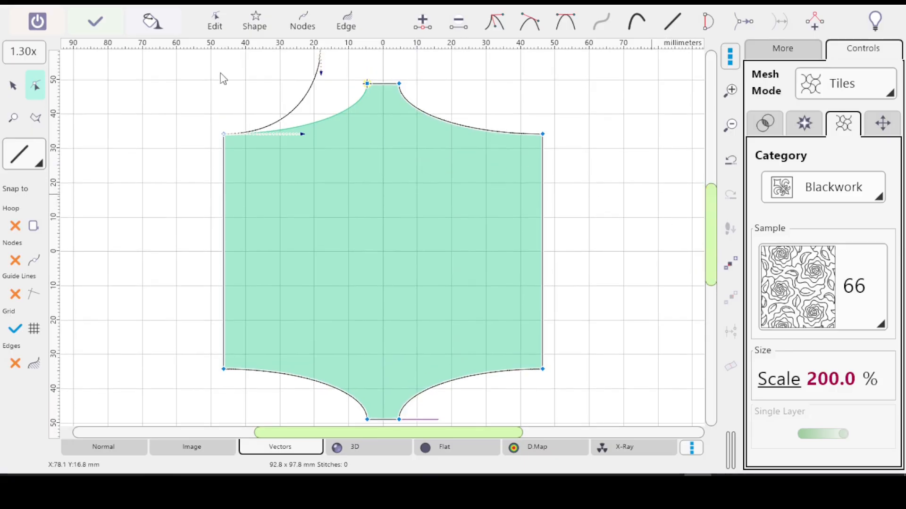
{"action": "left_click_drag", "start_coordinate": [709, 205], "coordinate": [699, 199]}
{"action": "left_click_drag", "start_coordinate": [320, 71], "coordinate": [340, 98]}
{"action": "left_click_drag", "start_coordinate": [710, 204], "coordinate": [712, 210]}
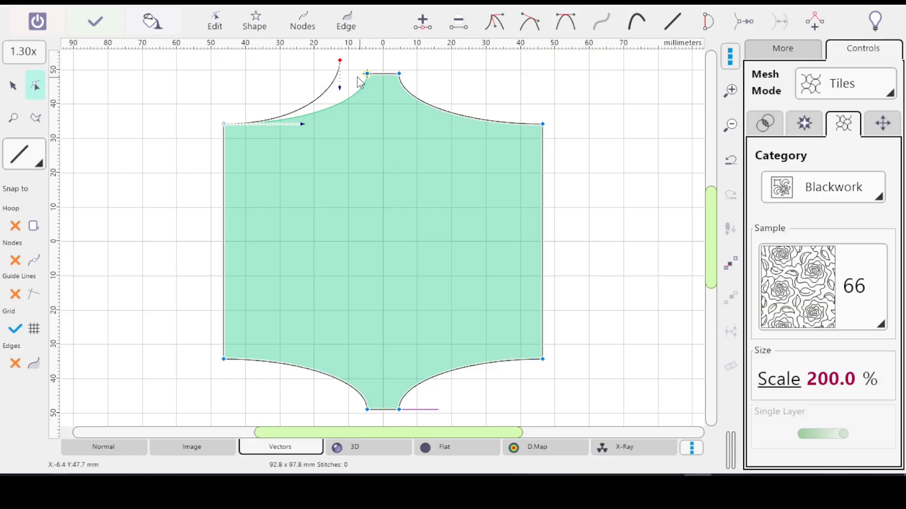
{"action": "key", "text": "ctrl+z"}
{"action": "key", "text": "ctrl+y"}
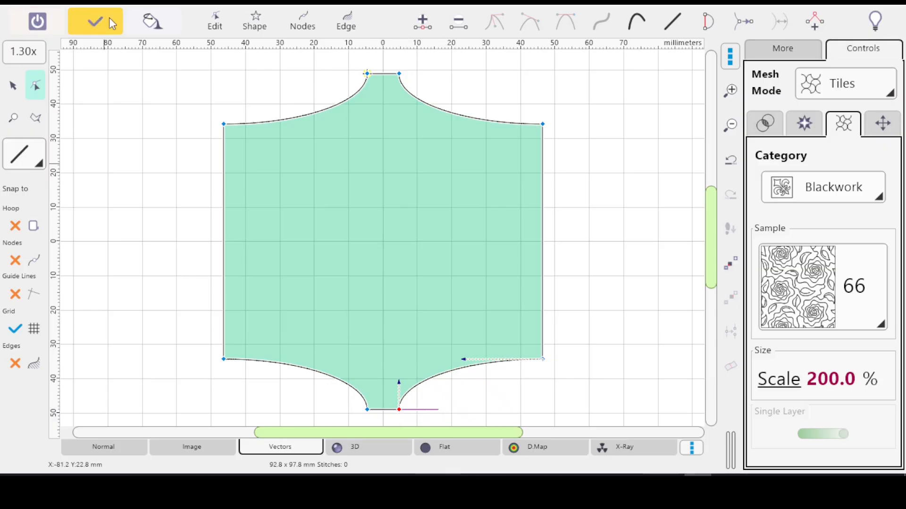
Step: Finish the edited inner shape and reopen it for node editing
{"action": "left_click", "coordinate": [96, 26]}
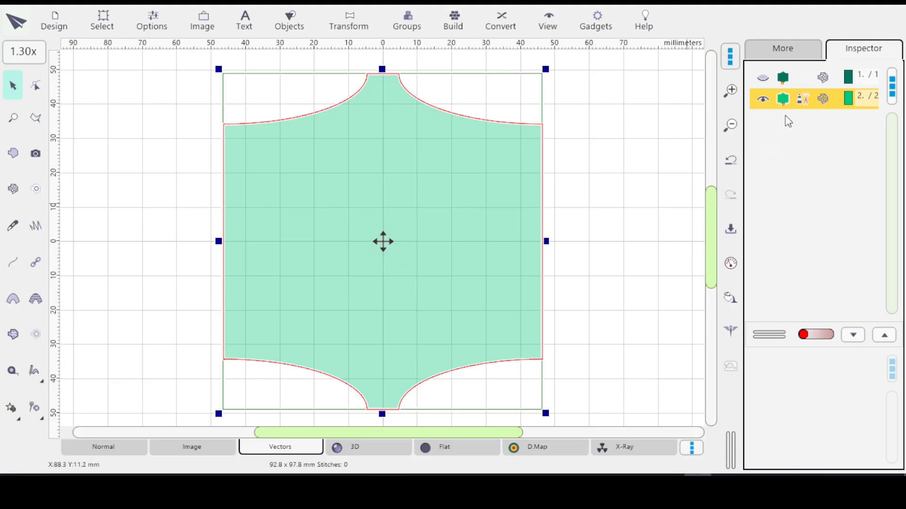
{"action": "left_click", "coordinate": [37, 84]}
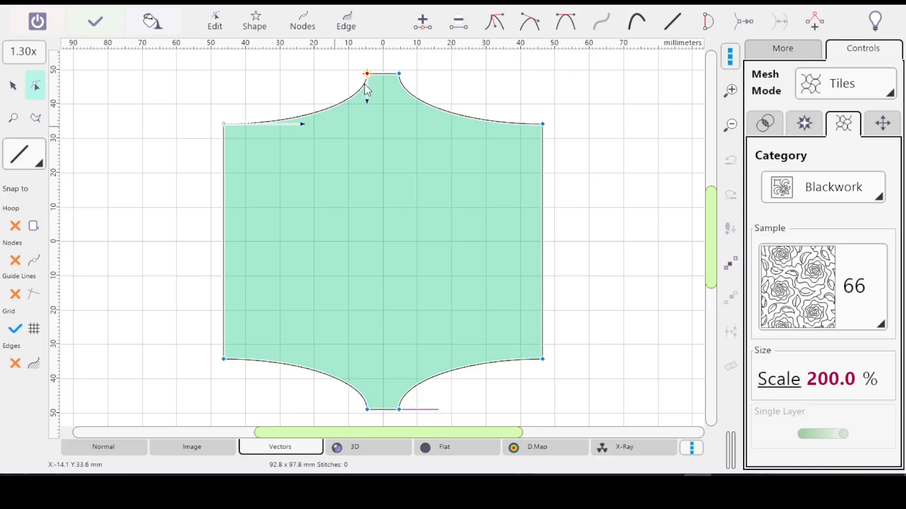
Step: Try moving the left node of the top edge outward twice, discarding the first edit and undoing the second
{"action": "left_click_drag", "start_coordinate": [366, 73], "coordinate": [320, 70]}
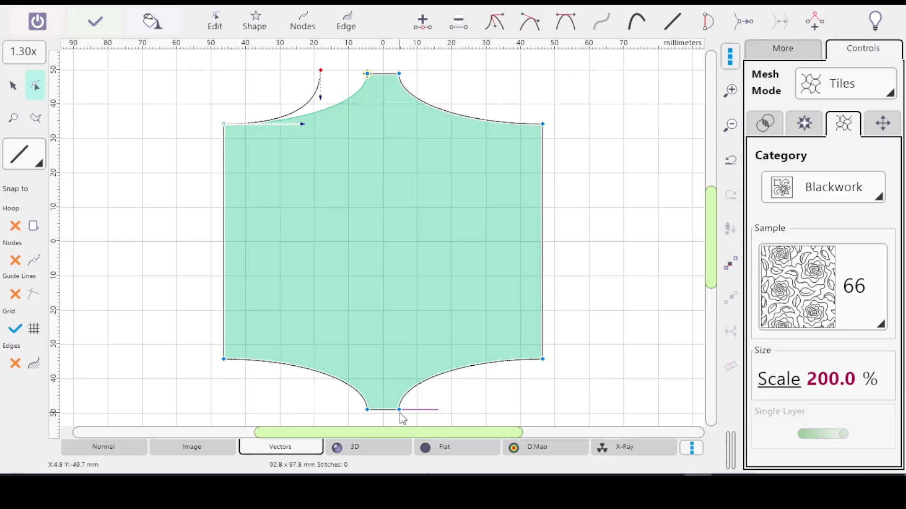
{"action": "left_click", "coordinate": [38, 22]}
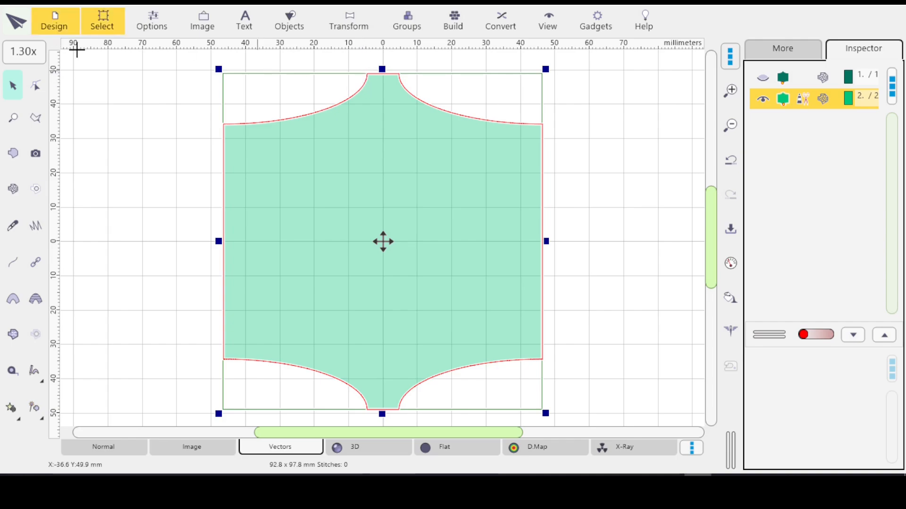
{"action": "left_click", "coordinate": [35, 85]}
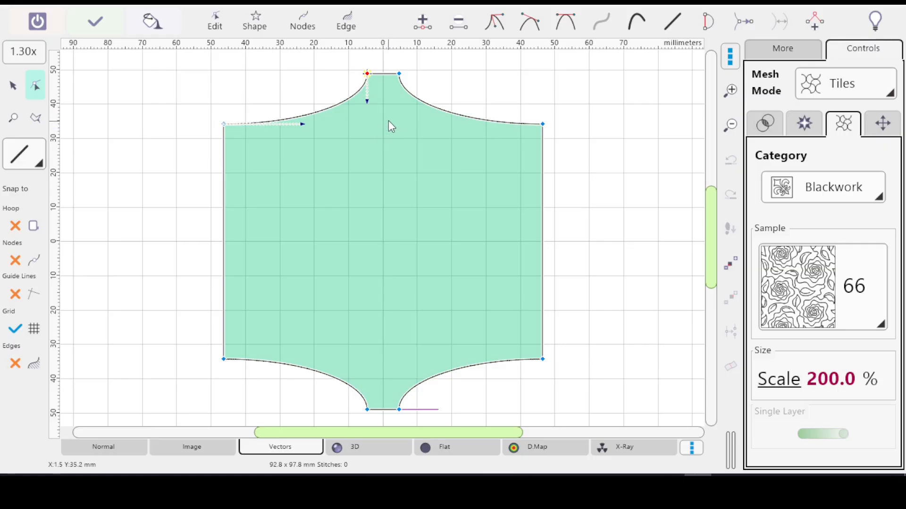
{"action": "left_click_drag", "start_coordinate": [367, 73], "coordinate": [337, 71]}
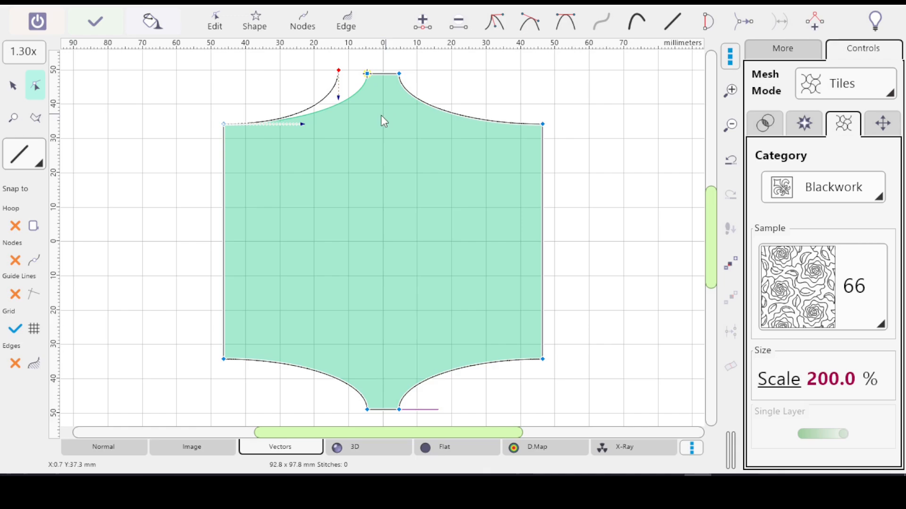
{"action": "key", "text": "ctrl+z"}
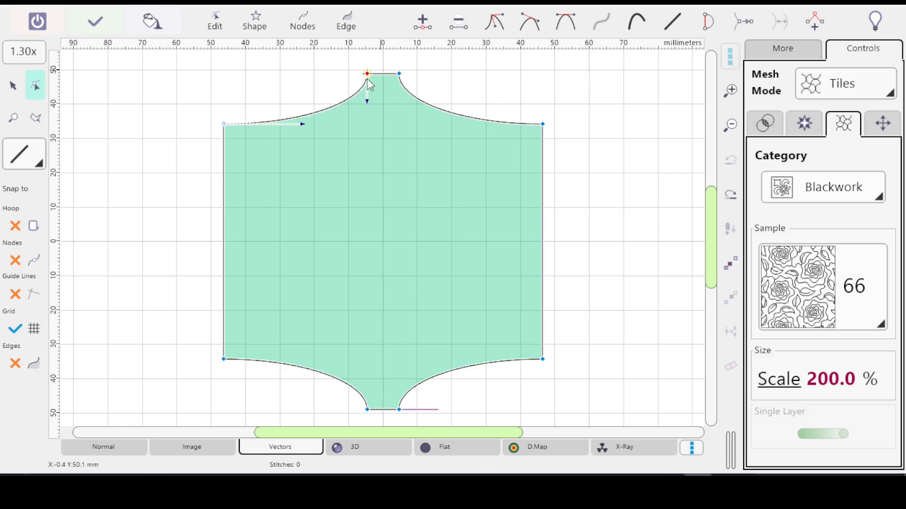
Step: Place the start point at the node on the shape's upper-right corner
{"action": "left_click", "coordinate": [542, 125]}
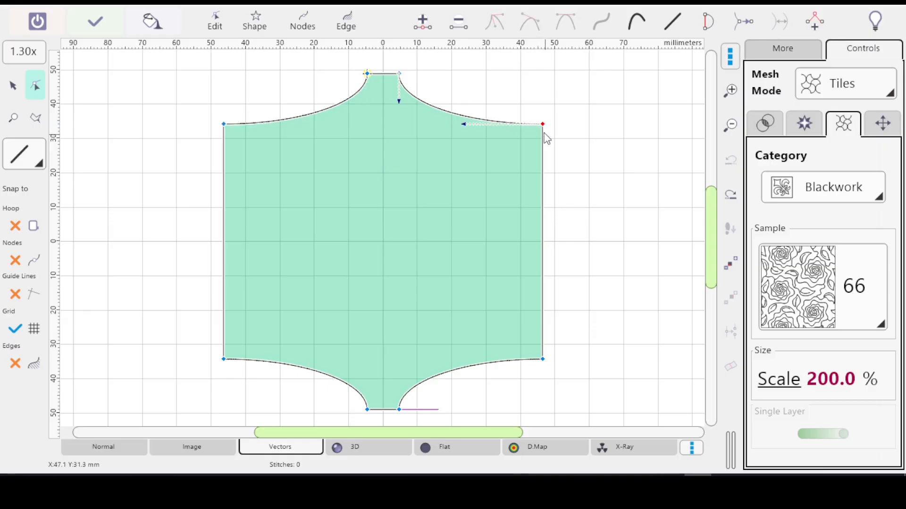
{"action": "right_click", "coordinate": [544, 125]}
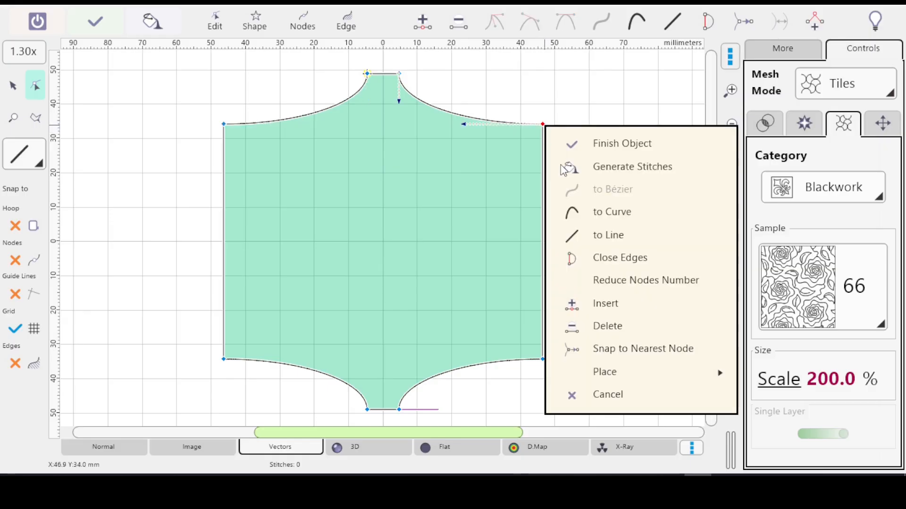
{"action": "mouse_move", "coordinate": [630, 374]}
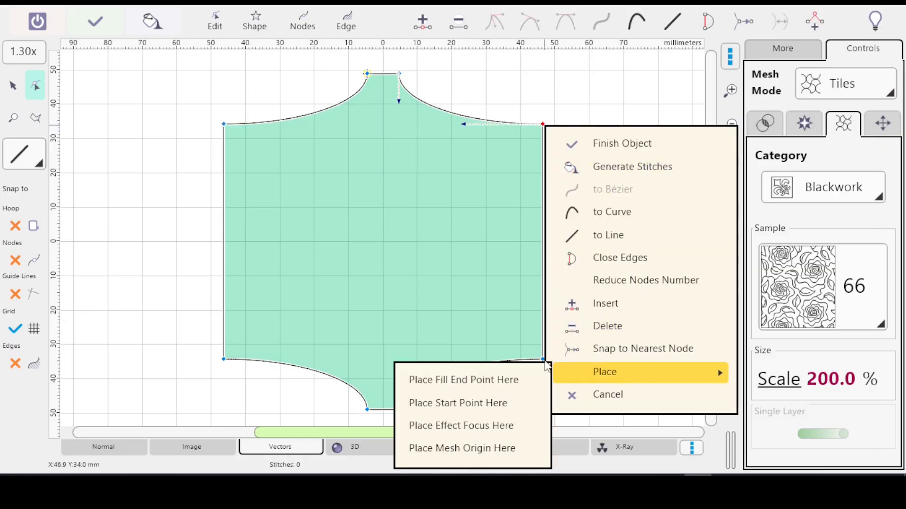
{"action": "left_click", "coordinate": [460, 403]}
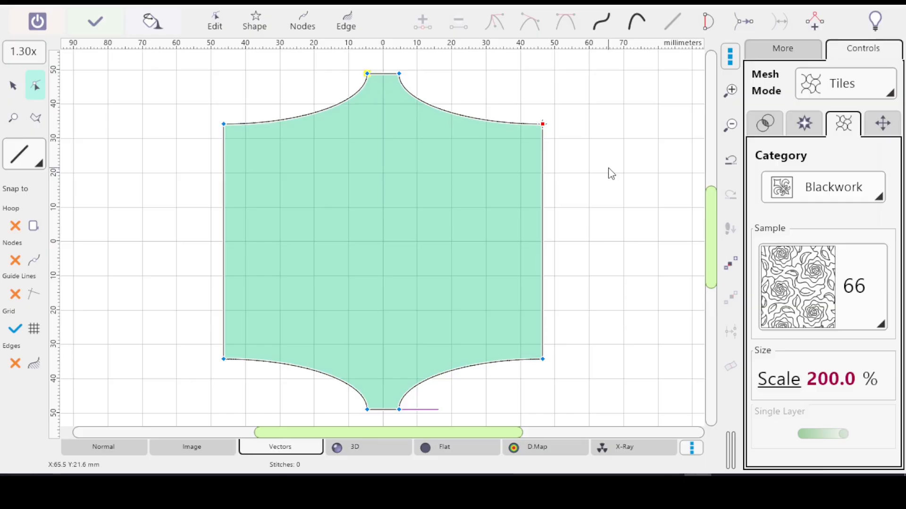
Step: Try moving the shape's upper-right corner node up and inward, and undo the move
{"action": "left_click", "coordinate": [222, 125]}
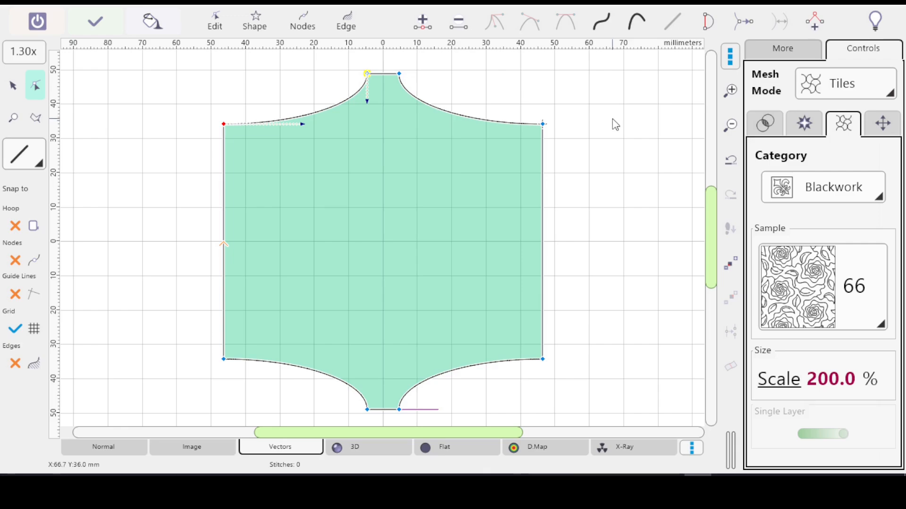
{"action": "key", "text": "Tab"}
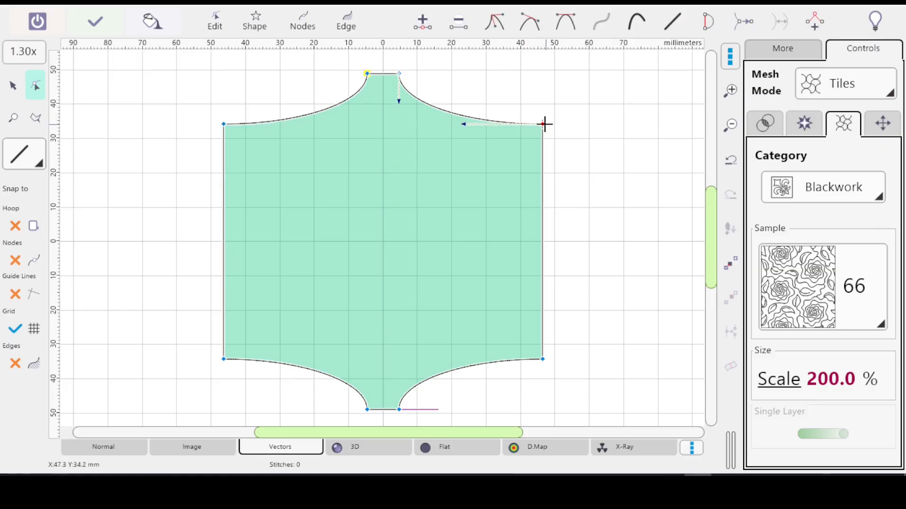
{"action": "left_click_drag", "start_coordinate": [544, 125], "coordinate": [532, 93]}
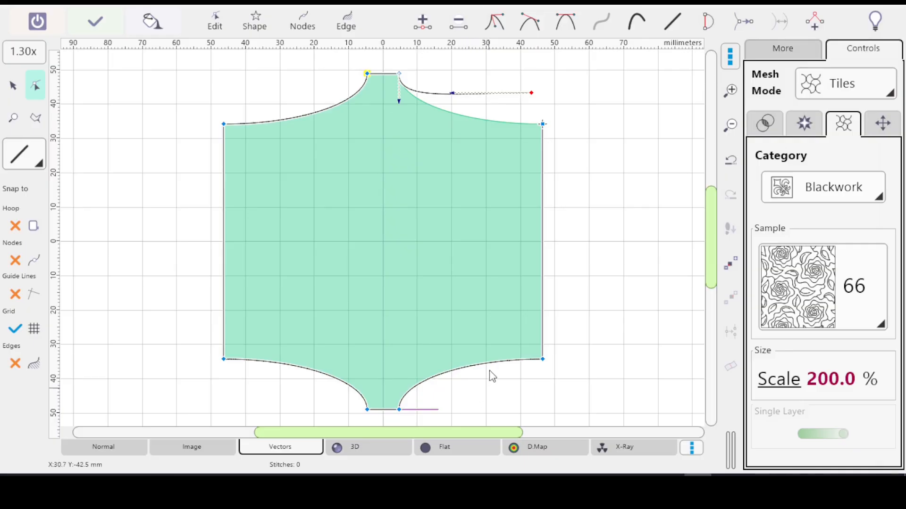
{"action": "key", "text": "ctrl+z"}
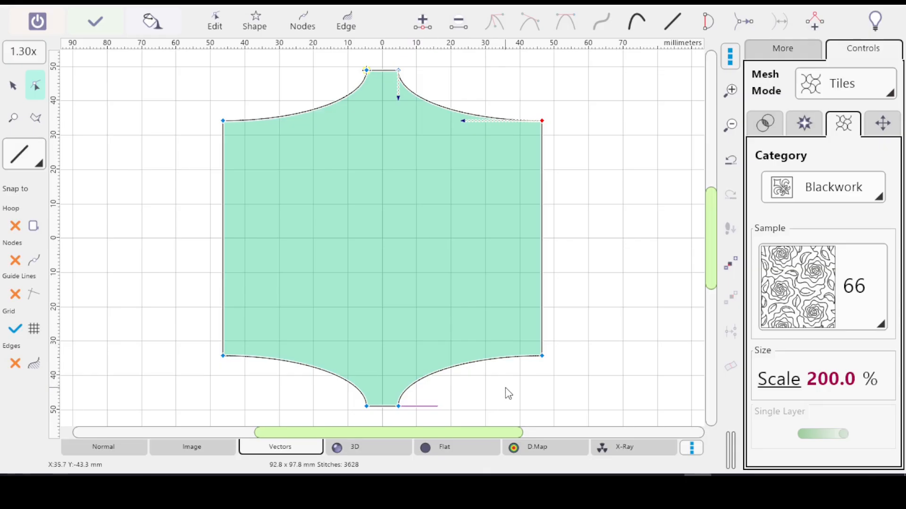
Step: Try moving the shape's start node at the left end of the top edge outward, and undo the move
{"action": "key", "text": "Home"}
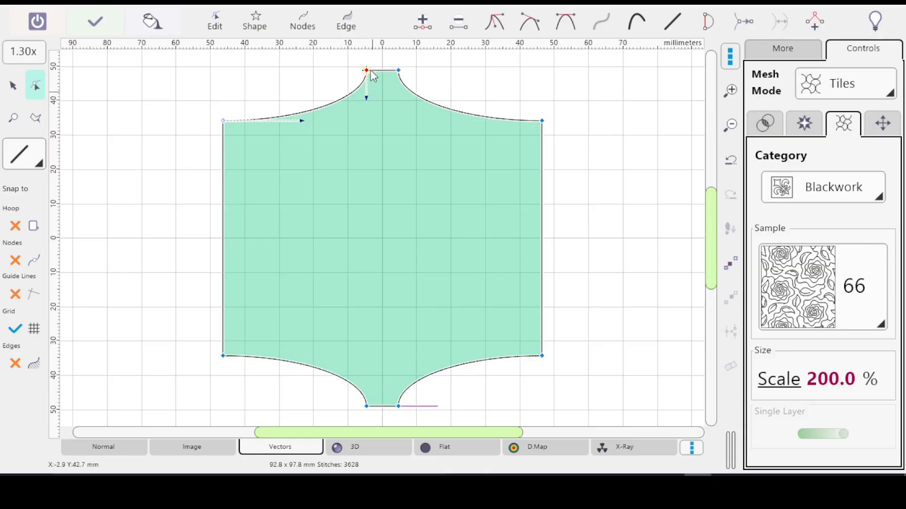
{"action": "left_click_drag", "start_coordinate": [365, 71], "coordinate": [331, 66]}
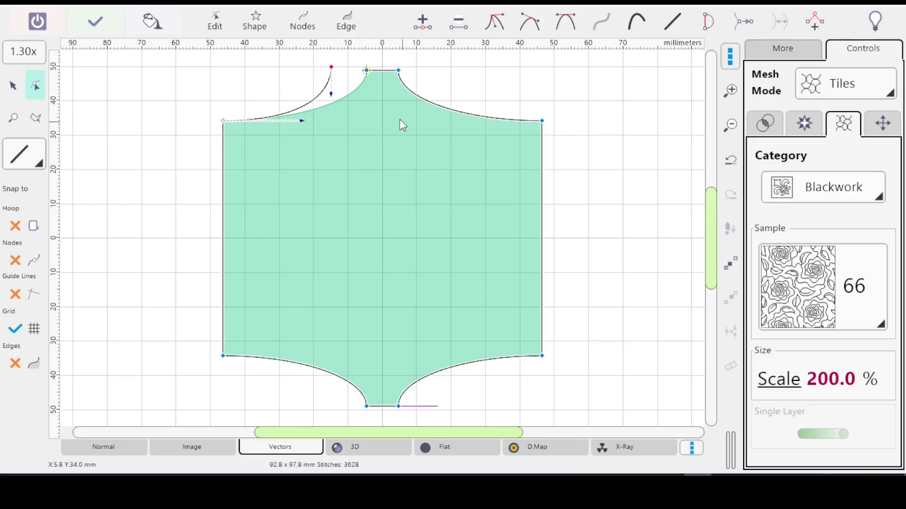
{"action": "key", "text": "ctrl+z"}
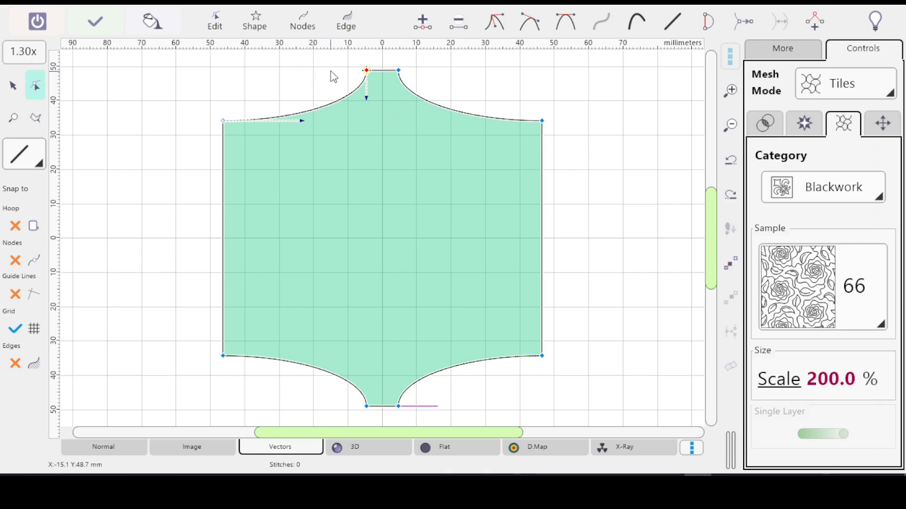
{"action": "left_click", "coordinate": [366, 70]}
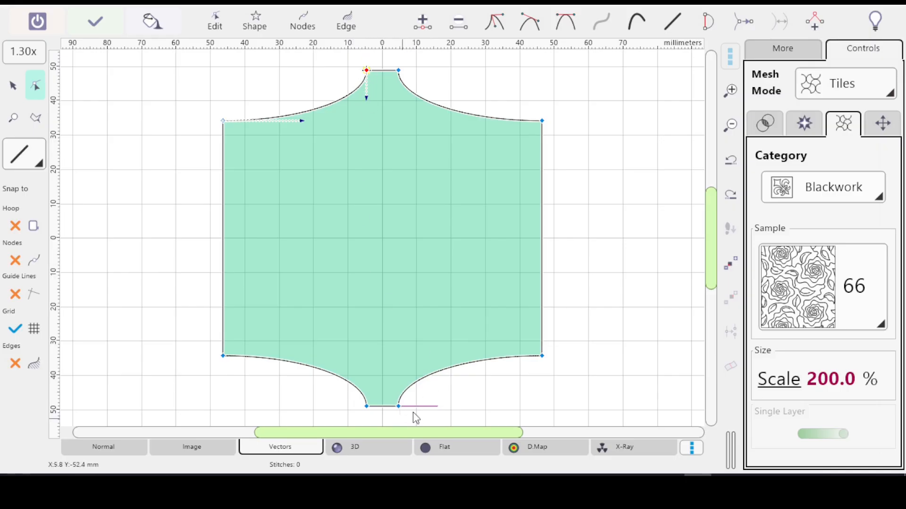
Step: Finish the edited inner shape and generate its stitches
{"action": "left_click", "coordinate": [95, 21]}
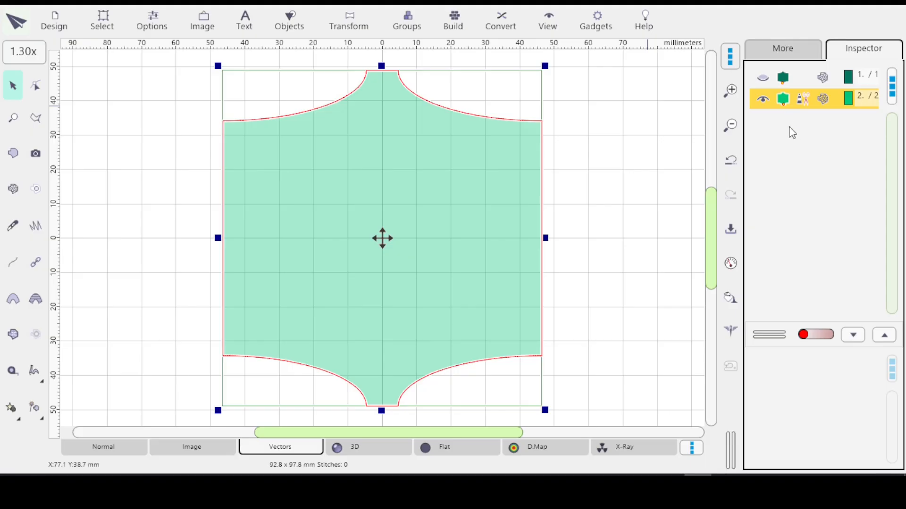
{"action": "left_click", "coordinate": [731, 298]}
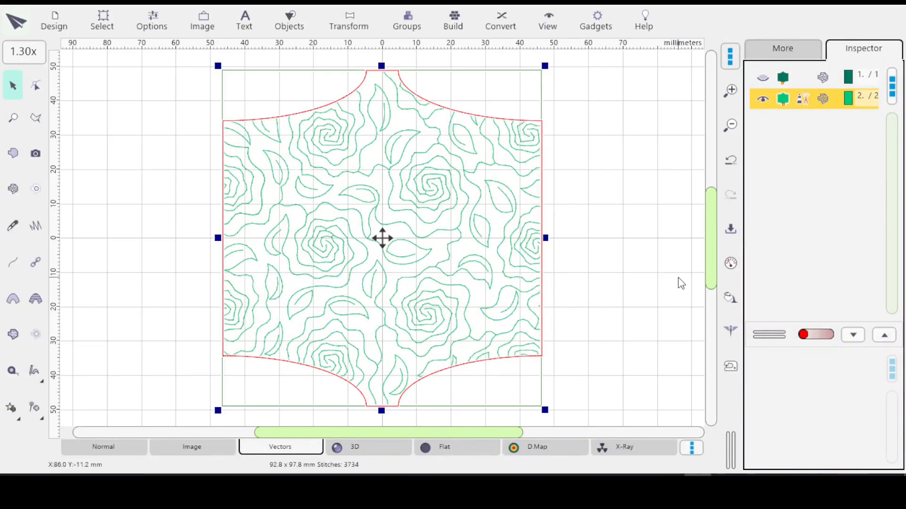
Step: Simulate the stitching of the inner shape, pause it, rewind to the beginning and run it again
{"action": "left_click", "coordinate": [730, 366]}
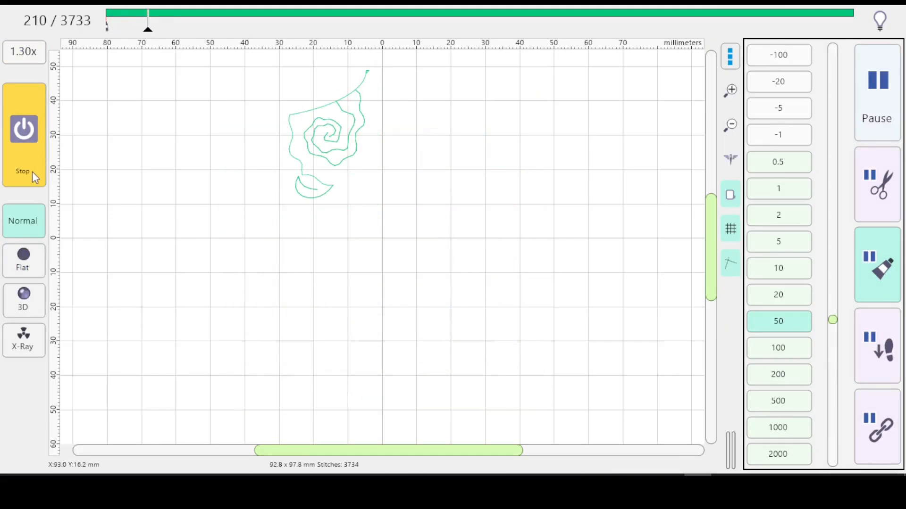
{"action": "left_click", "coordinate": [876, 91]}
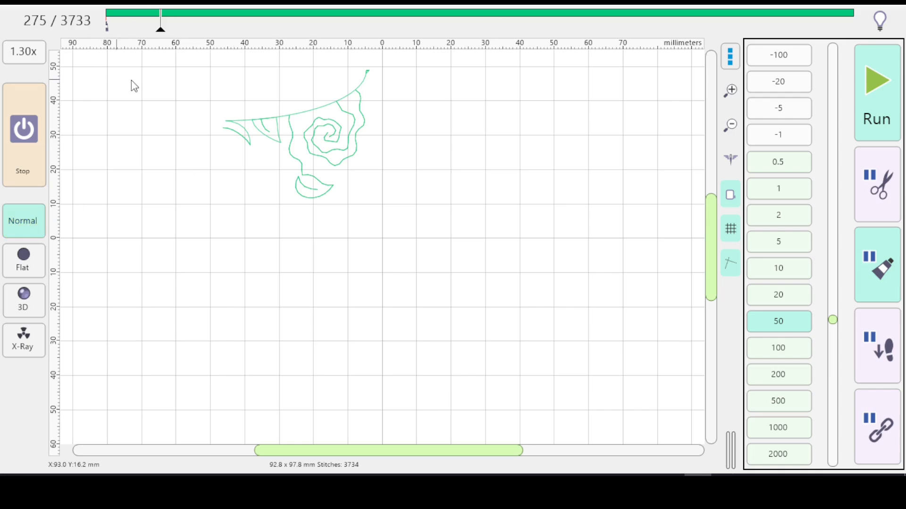
{"action": "left_click_drag", "start_coordinate": [162, 32], "coordinate": [93, 38]}
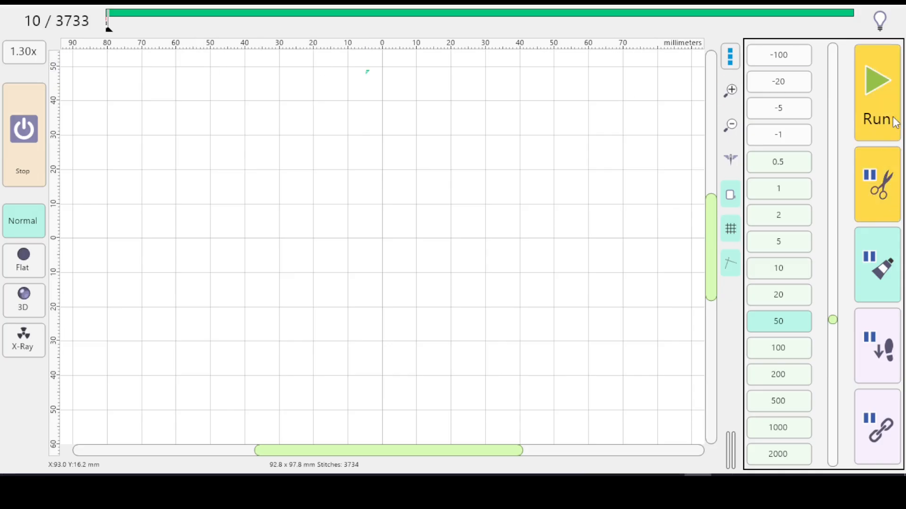
{"action": "left_click", "coordinate": [872, 91]}
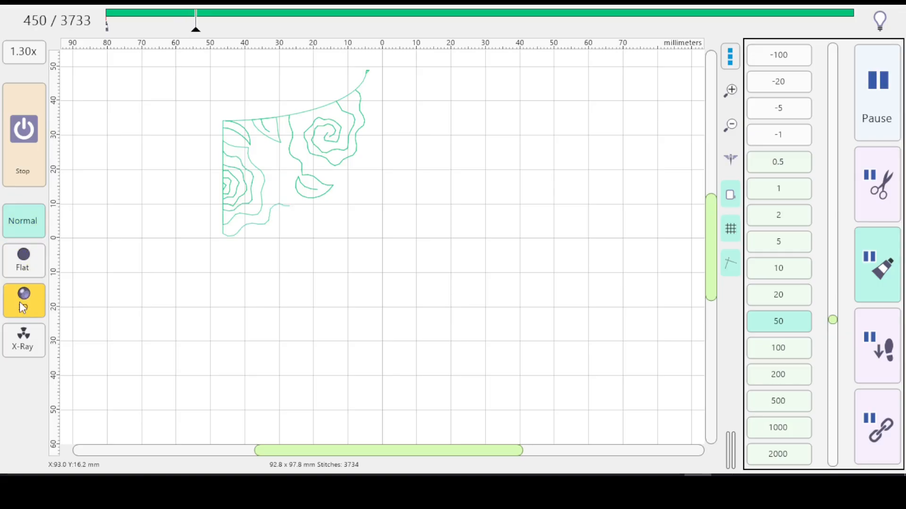
Step: Compare the partly simulated stitching in X-Ray, 3D and Flat views, and run the rest in X-Ray view
{"action": "left_click", "coordinate": [22, 341]}
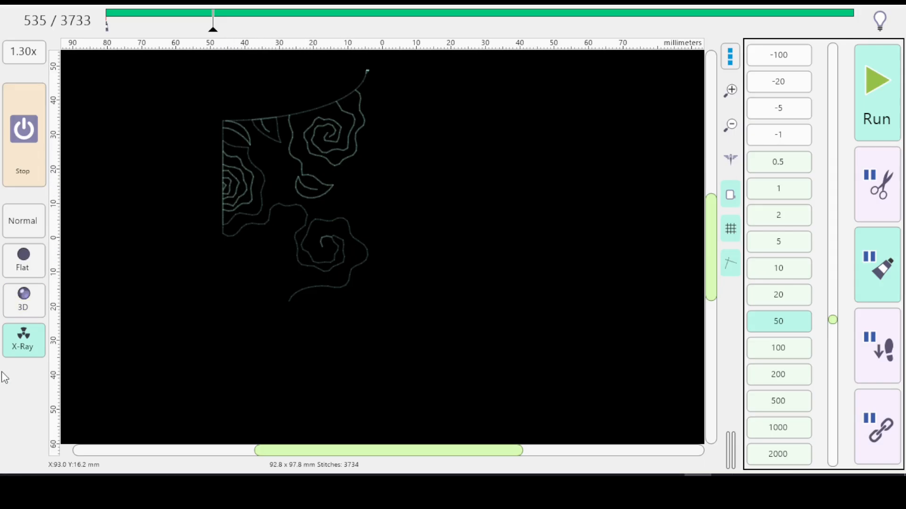
{"action": "left_click", "coordinate": [24, 299]}
{"action": "left_click", "coordinate": [23, 263]}
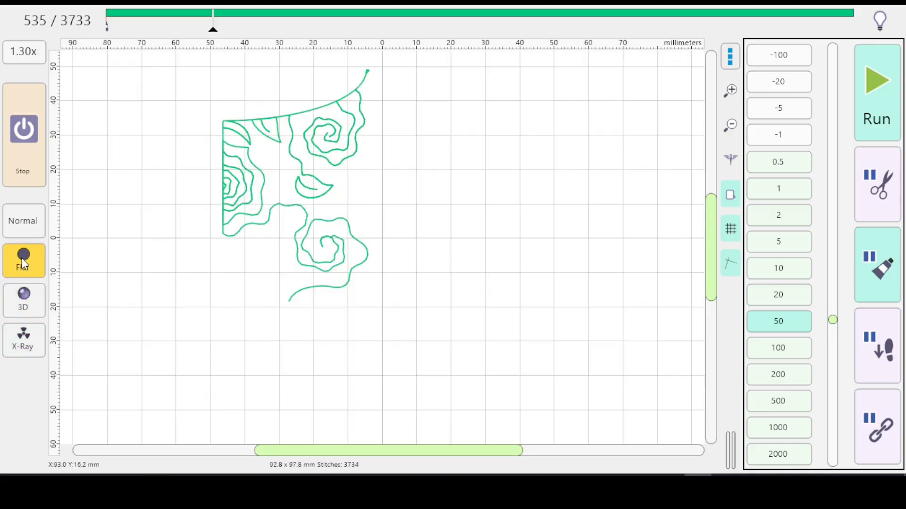
{"action": "left_click", "coordinate": [21, 346]}
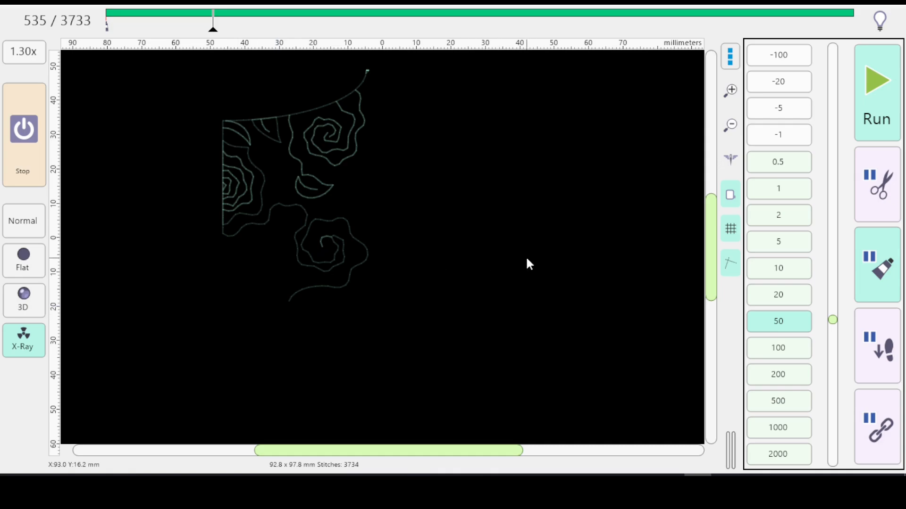
{"action": "left_click", "coordinate": [876, 102]}
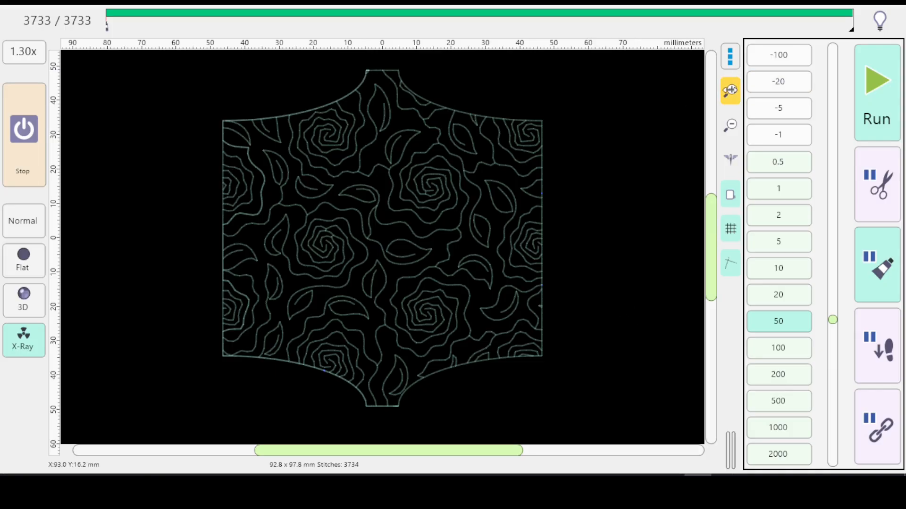
Step: Examine the simulated stitching up close along the shape's lower and upper edges, and close the simulation
{"action": "scroll", "coordinate": [566, 373], "scroll_direction": "up", "scroll_amount": 6}
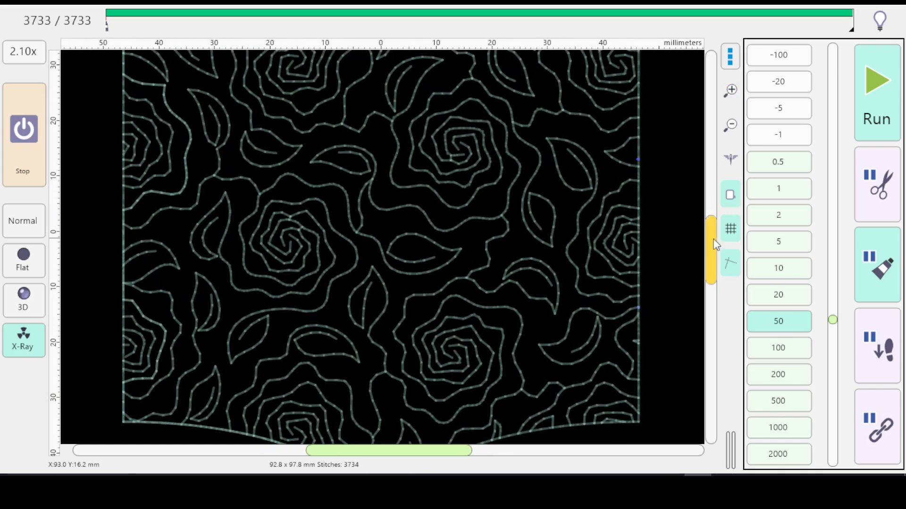
{"action": "left_click_drag", "start_coordinate": [389, 353], "coordinate": [419, 292]}
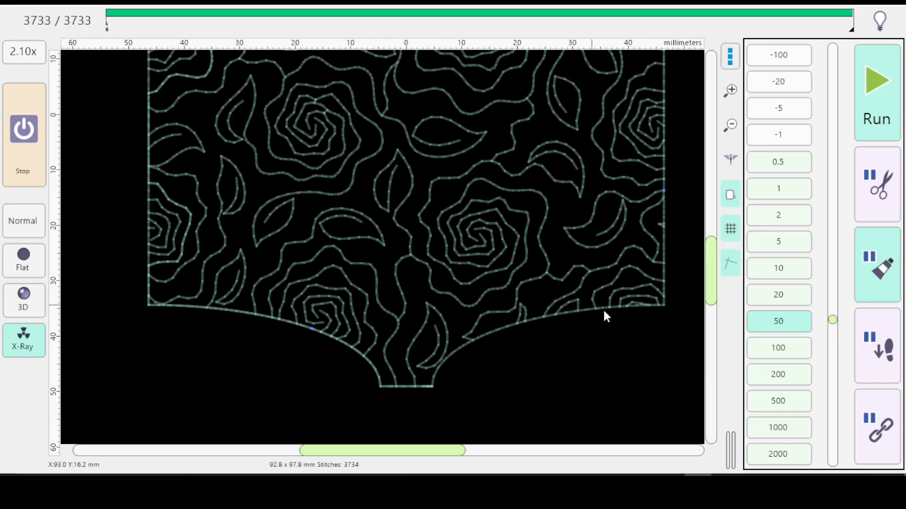
{"action": "left_click_drag", "start_coordinate": [712, 256], "coordinate": [708, 198]}
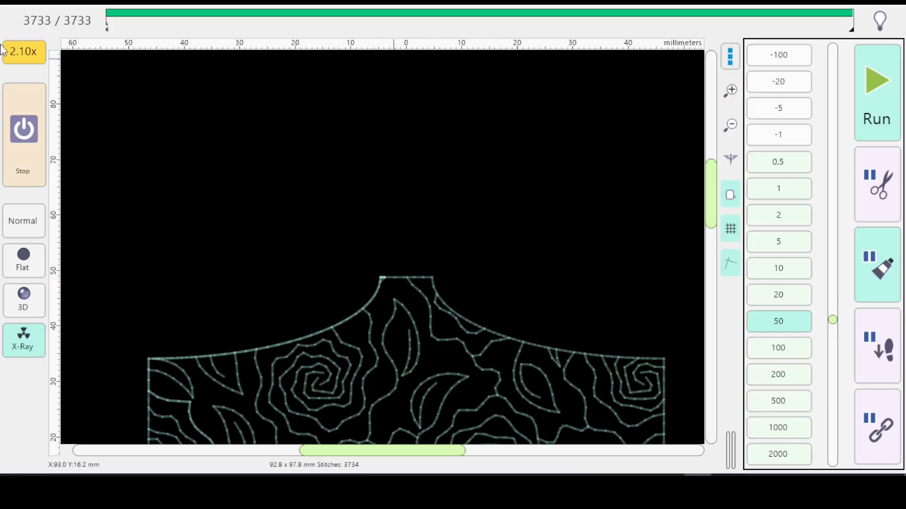
{"action": "left_click", "coordinate": [21, 50]}
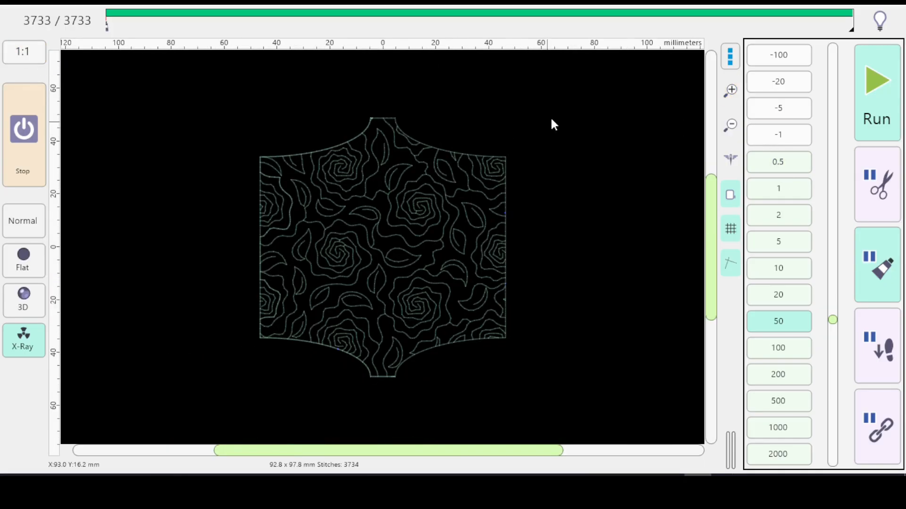
{"action": "scroll", "coordinate": [410, 290], "scroll_direction": "up", "scroll_amount": 4}
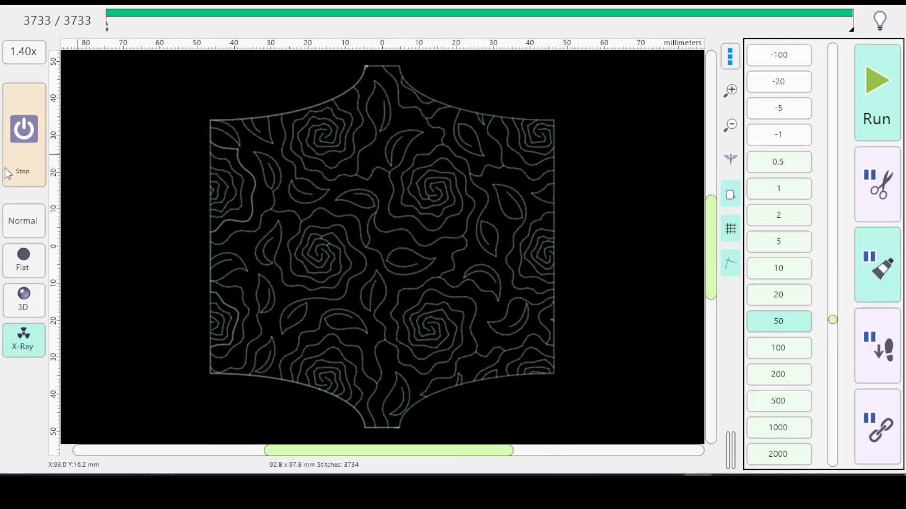
{"action": "left_click", "coordinate": [25, 165]}
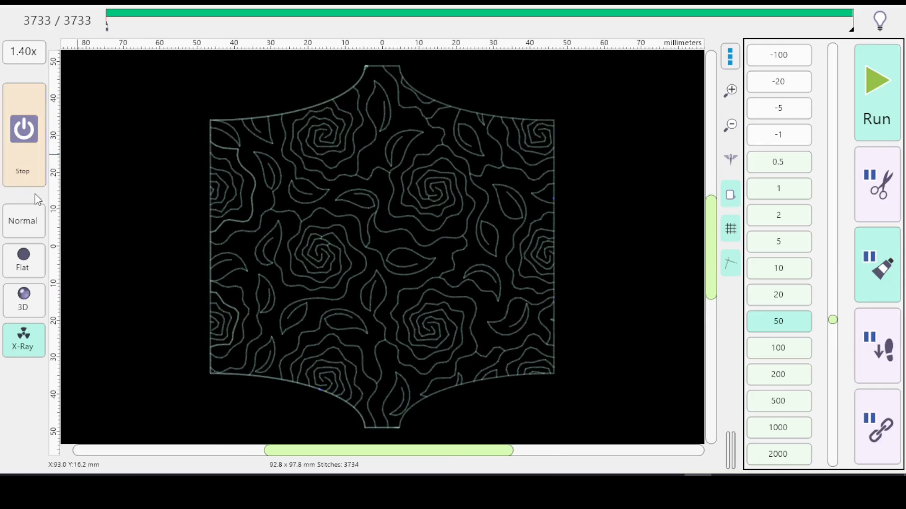
{"action": "left_click", "coordinate": [24, 140]}
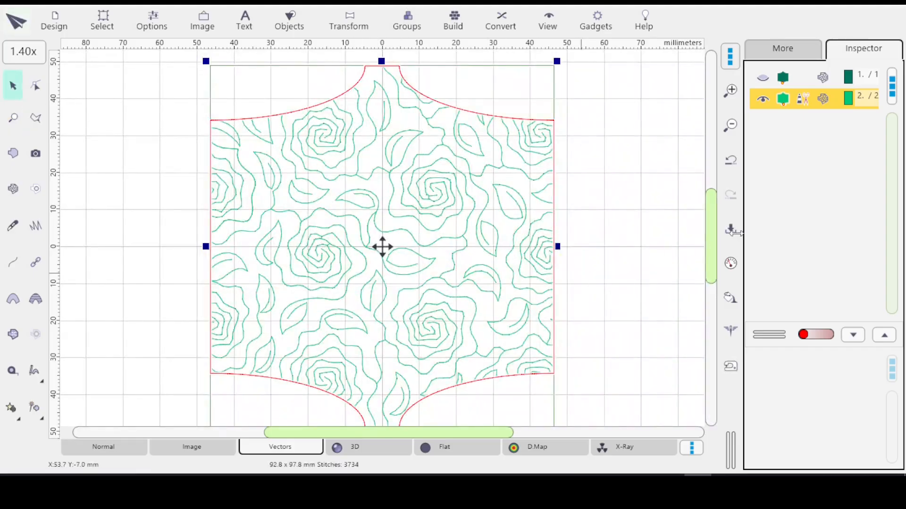
Step: Reopen the inner shape for node editing and try moving the top edge's left node outward, undoing the move
{"action": "left_click_drag", "start_coordinate": [711, 223], "coordinate": [711, 227]}
{"action": "scroll", "coordinate": [710, 233], "scroll_direction": "down", "scroll_amount": 1}
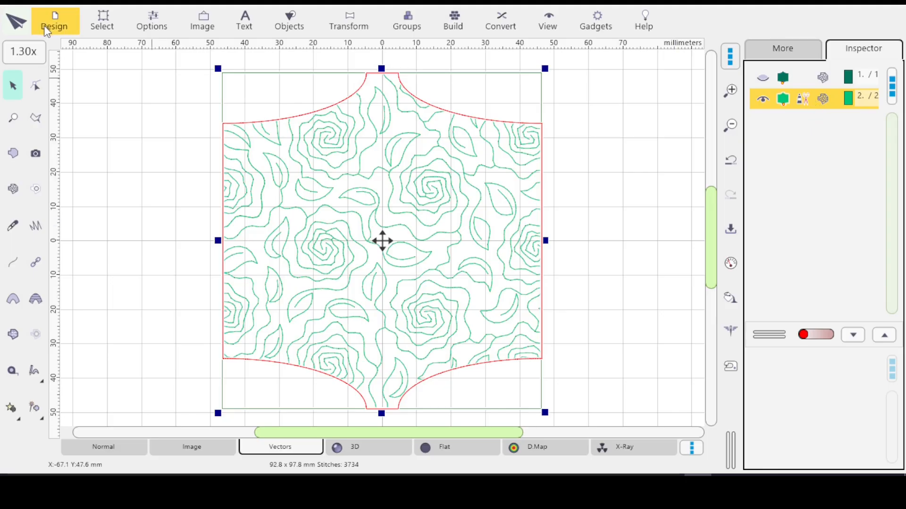
{"action": "left_click", "coordinate": [41, 93]}
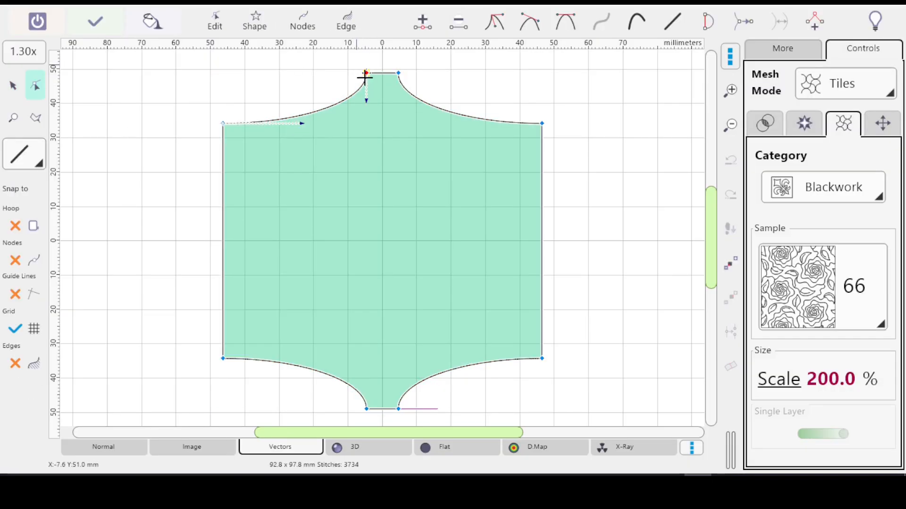
{"action": "left_click_drag", "start_coordinate": [367, 73], "coordinate": [329, 70]}
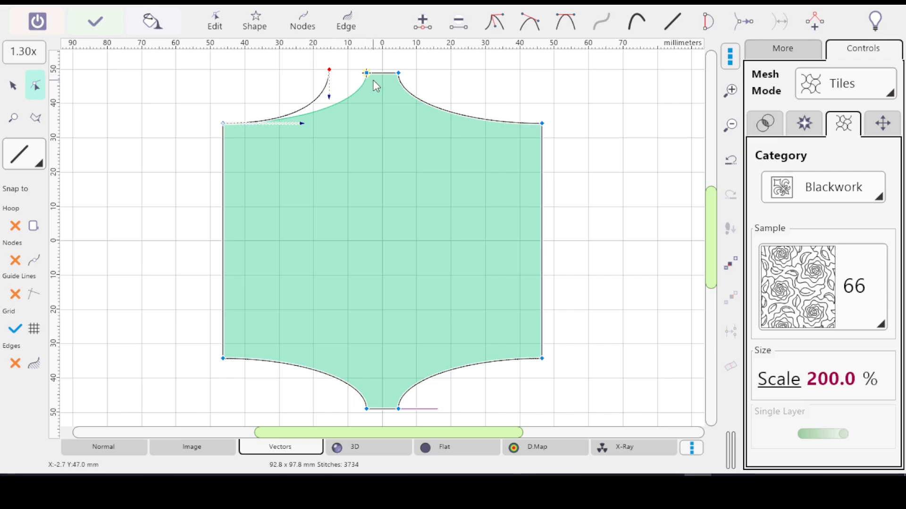
{"action": "key", "text": "ctrl+z"}
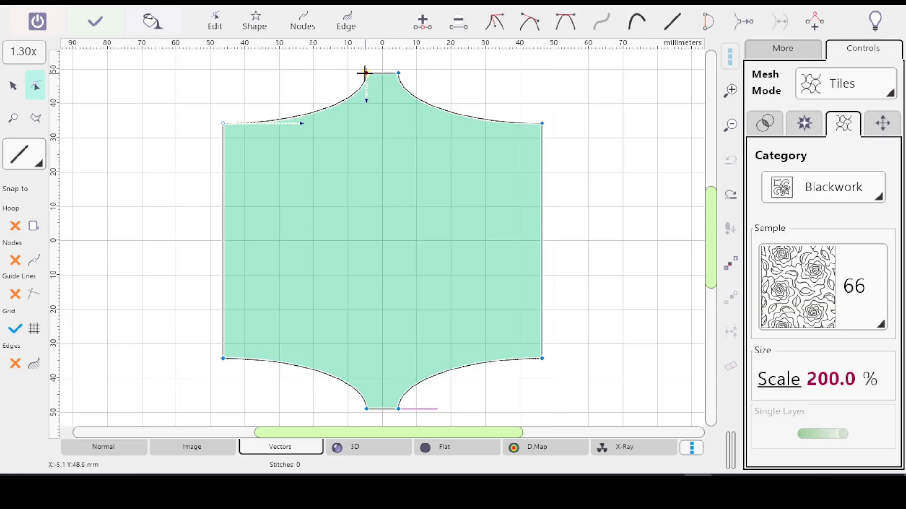
Step: Place the fill end point at the left node of the shape's top edge
{"action": "right_click", "coordinate": [365, 74]}
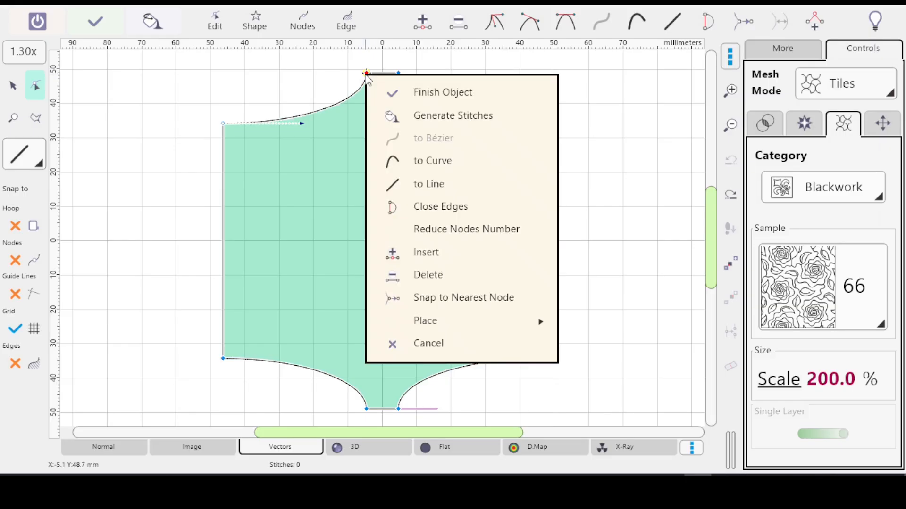
{"action": "left_click", "coordinate": [485, 321]}
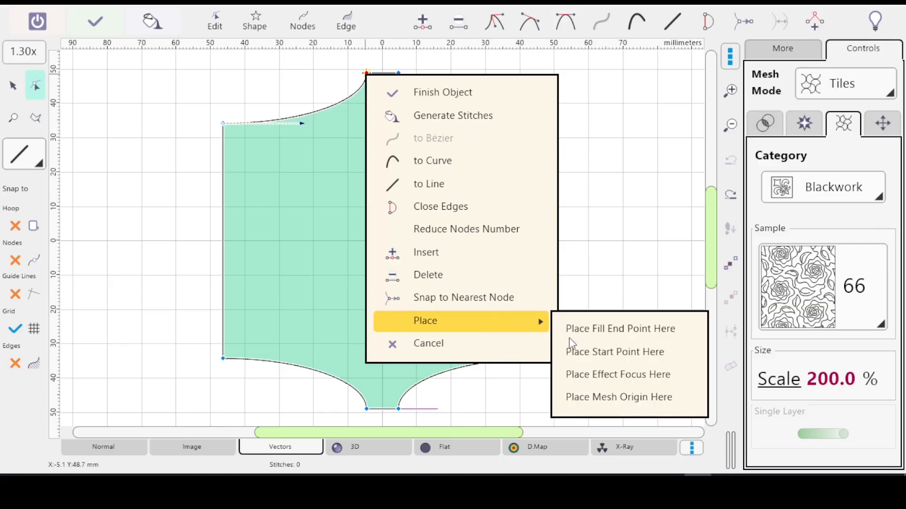
{"action": "left_click", "coordinate": [631, 332]}
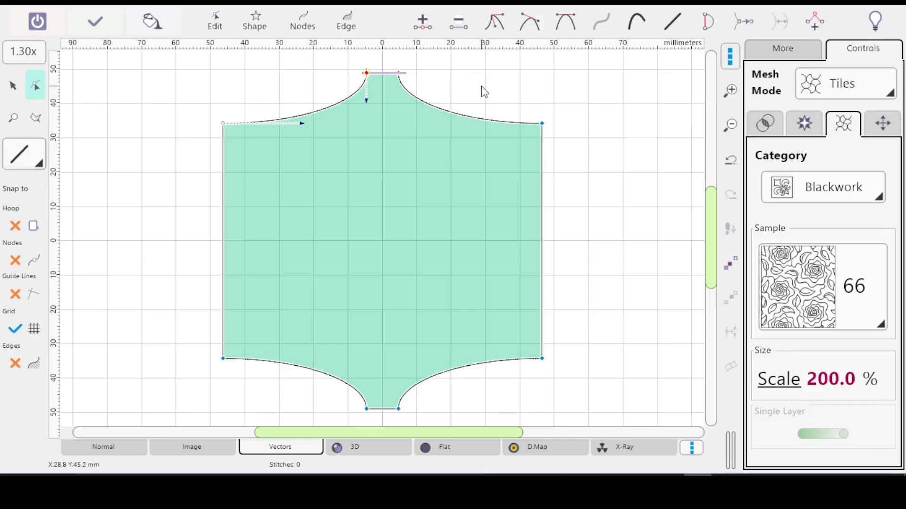
Step: Try moving the node holding the fill end point outward, undo the move and finish the inner shape
{"action": "left_click_drag", "start_coordinate": [366, 73], "coordinate": [324, 69]}
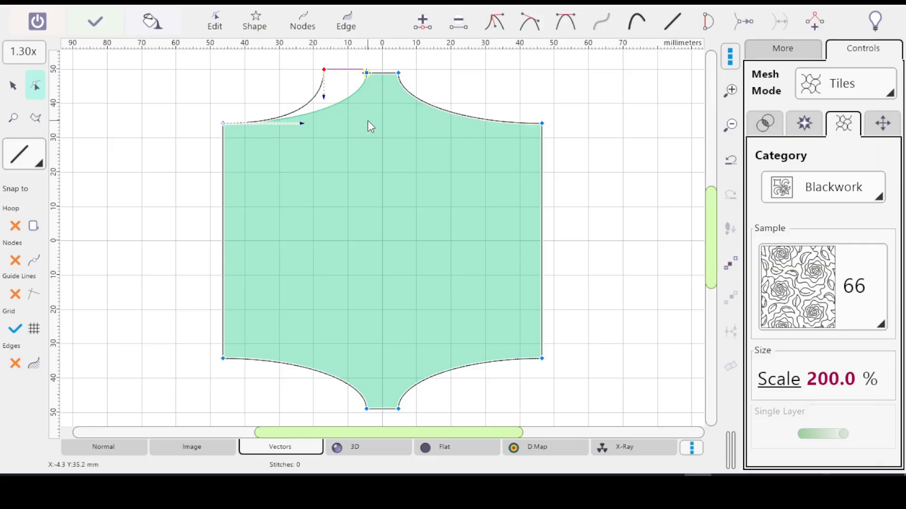
{"action": "key", "text": "ctrl+z"}
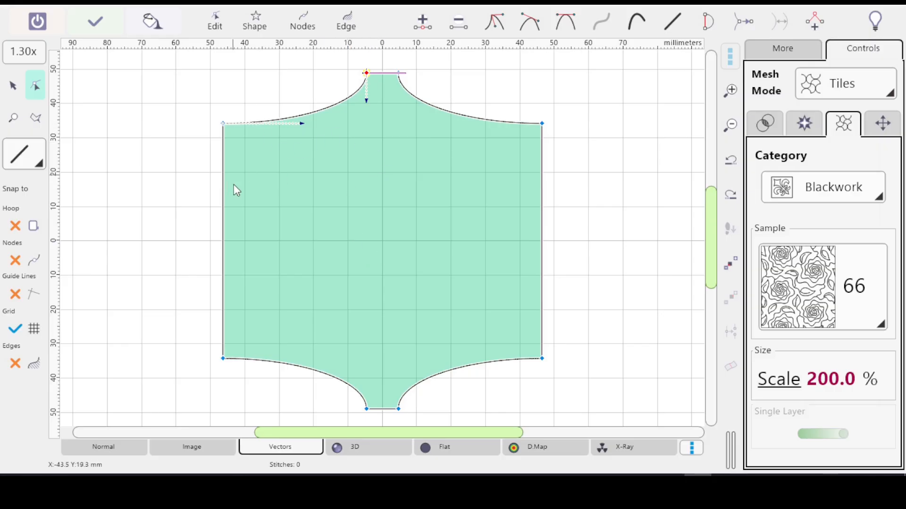
{"action": "left_click", "coordinate": [94, 26]}
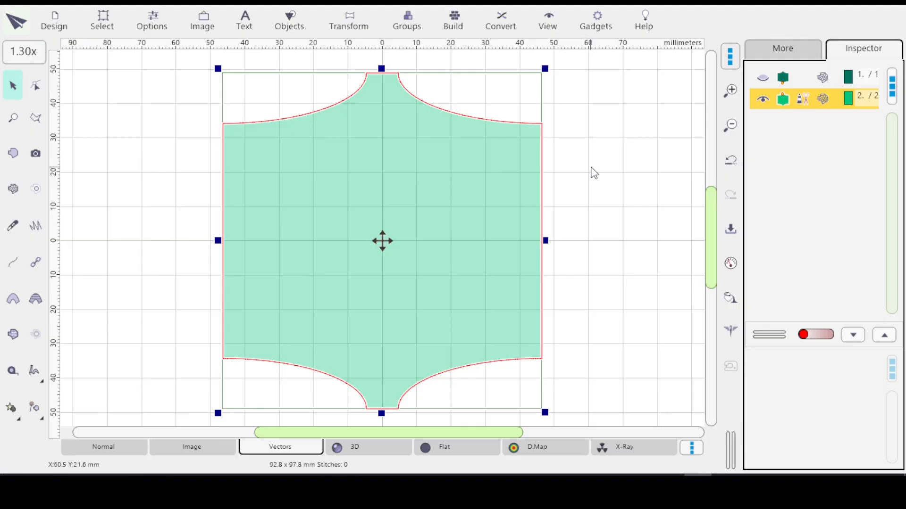
Step: Open the inner shape for node editing, try moving the top edge's left node outward, and undo the move
{"action": "left_click", "coordinate": [37, 88]}
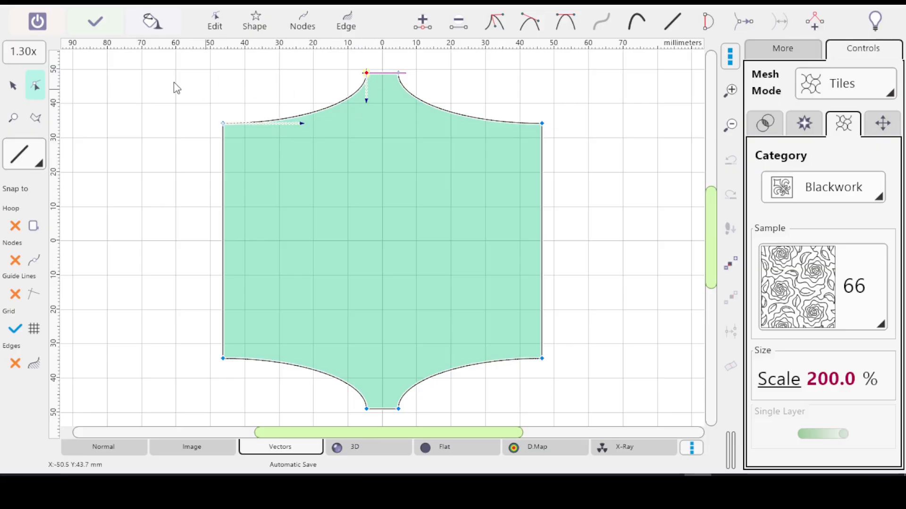
{"action": "left_click", "coordinate": [366, 73]}
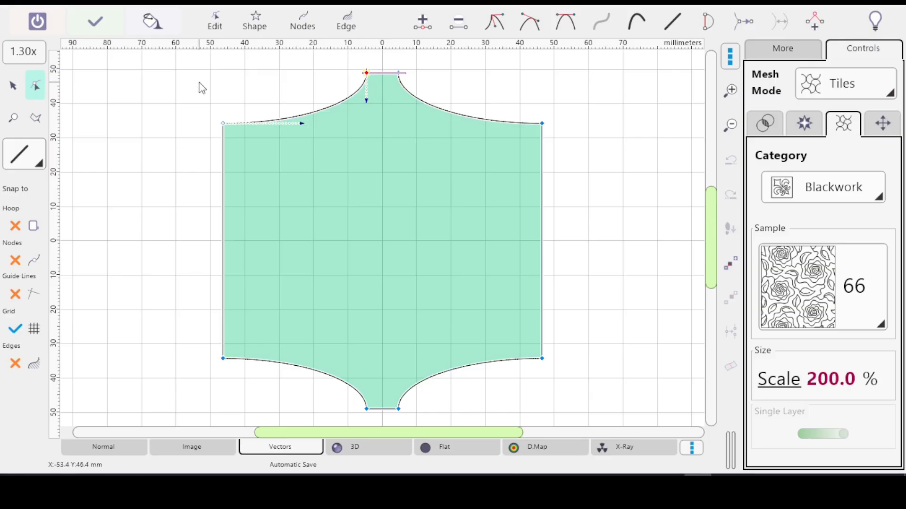
{"action": "left_click_drag", "start_coordinate": [366, 72], "coordinate": [318, 63]}
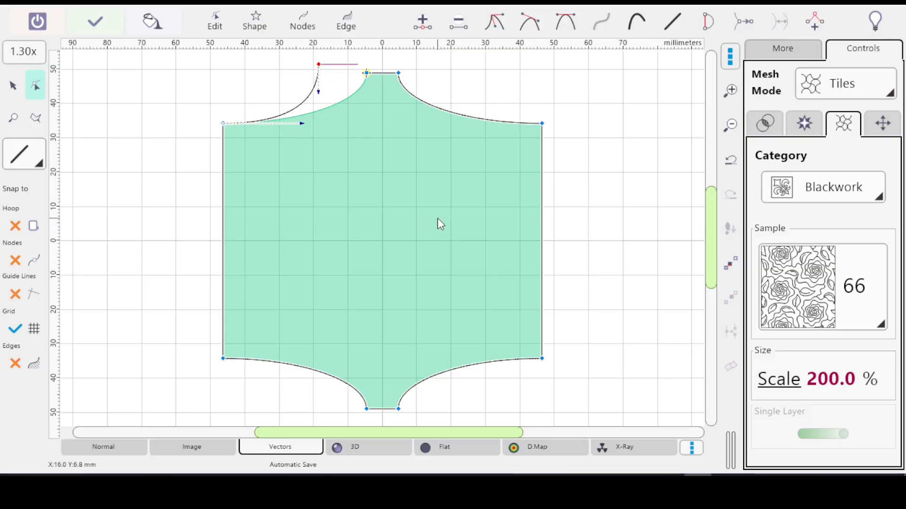
{"action": "key", "text": "ctrl+z"}
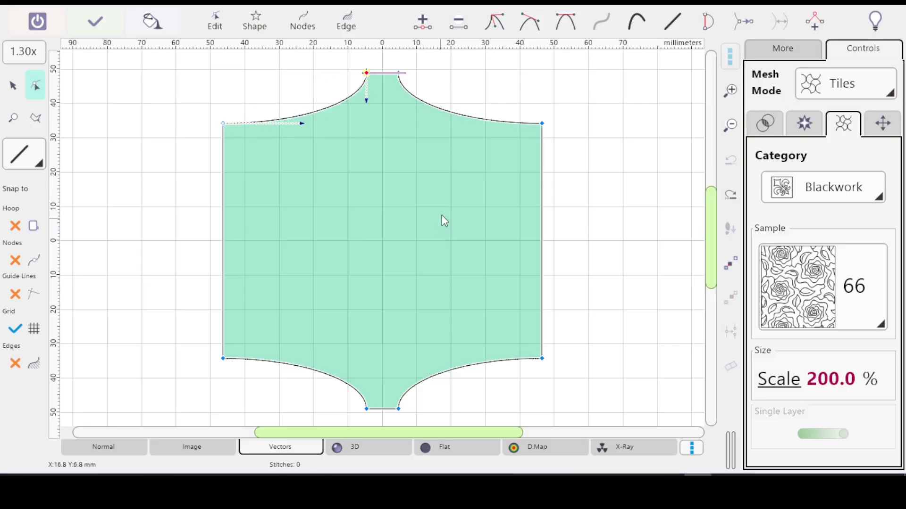
Step: Try separating the shape's overlapping start and end nodes by moving the top edge's left node up and outward, and undo it
{"action": "left_click", "coordinate": [375, 103]}
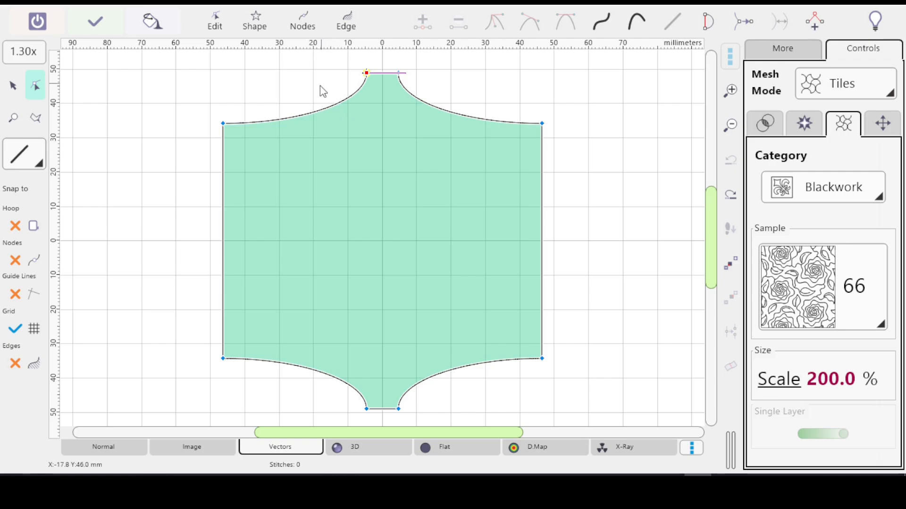
{"action": "scroll", "coordinate": [325, 89], "scroll_direction": "up", "scroll_amount": 1}
{"action": "left_click", "coordinate": [367, 93]}
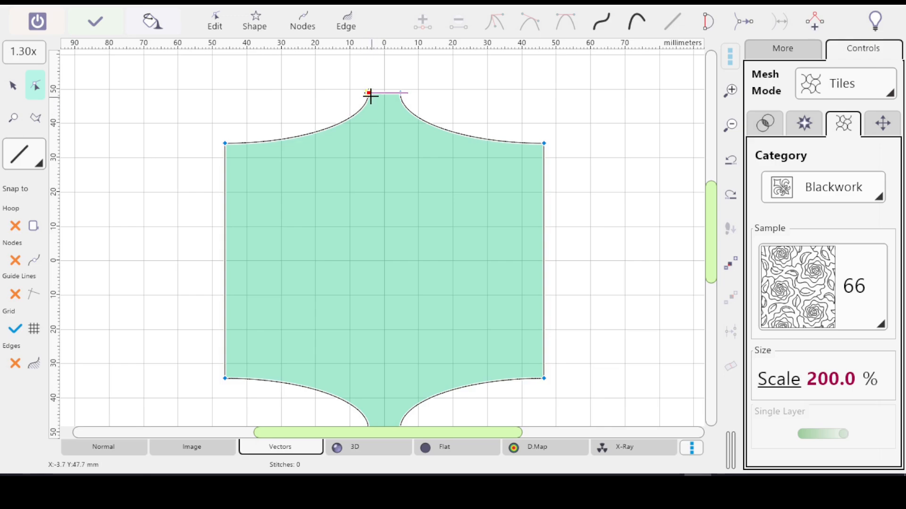
{"action": "left_click_drag", "start_coordinate": [368, 93], "coordinate": [331, 77]}
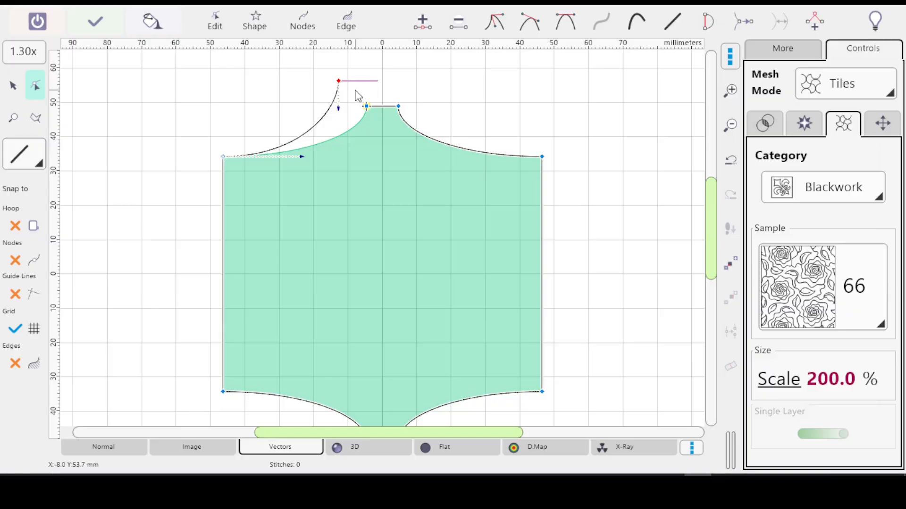
{"action": "left_click", "coordinate": [366, 106]}
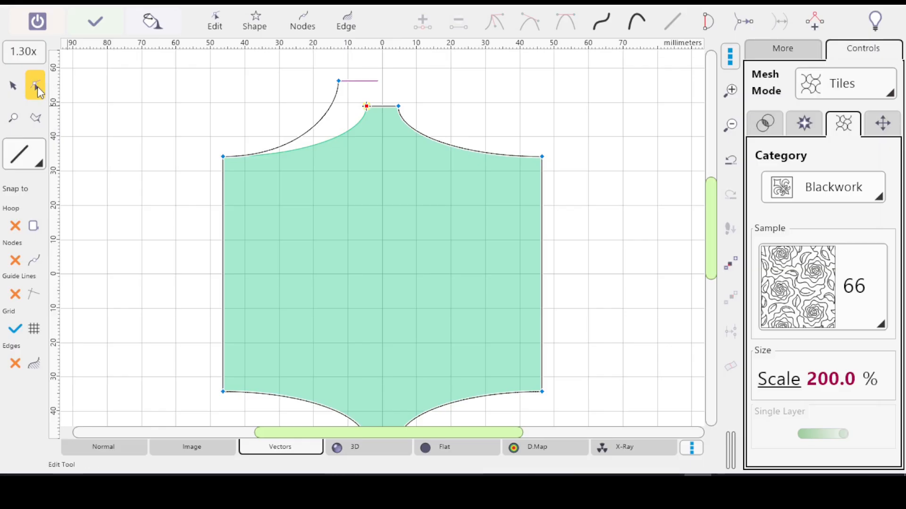
{"action": "key", "text": "ctrl+z"}
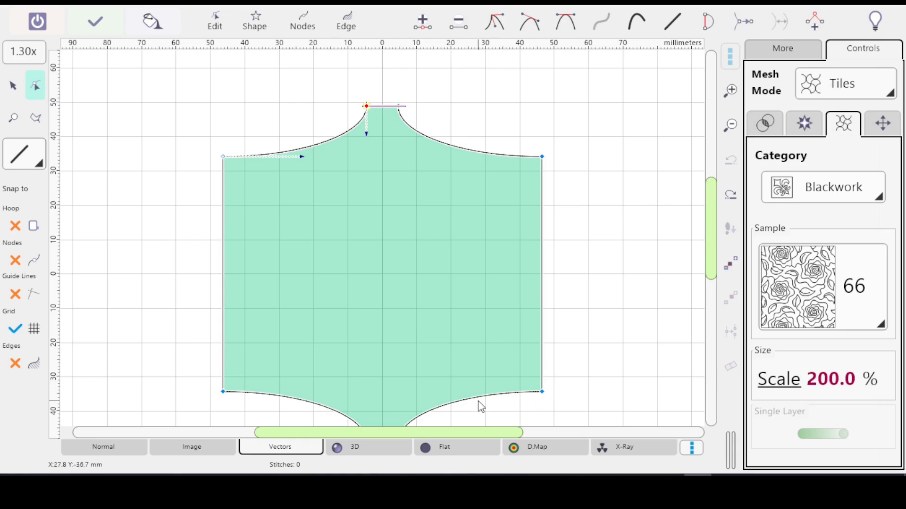
Step: Select the right node of the shape's top edge, try shifting it slightly, and undo the shift
{"action": "left_click_drag", "start_coordinate": [709, 230], "coordinate": [712, 241]}
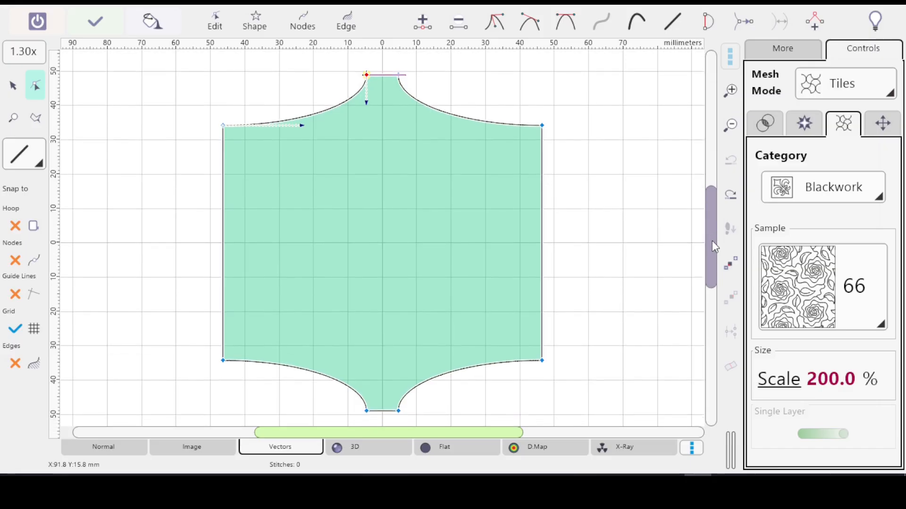
{"action": "left_click", "coordinate": [465, 179]}
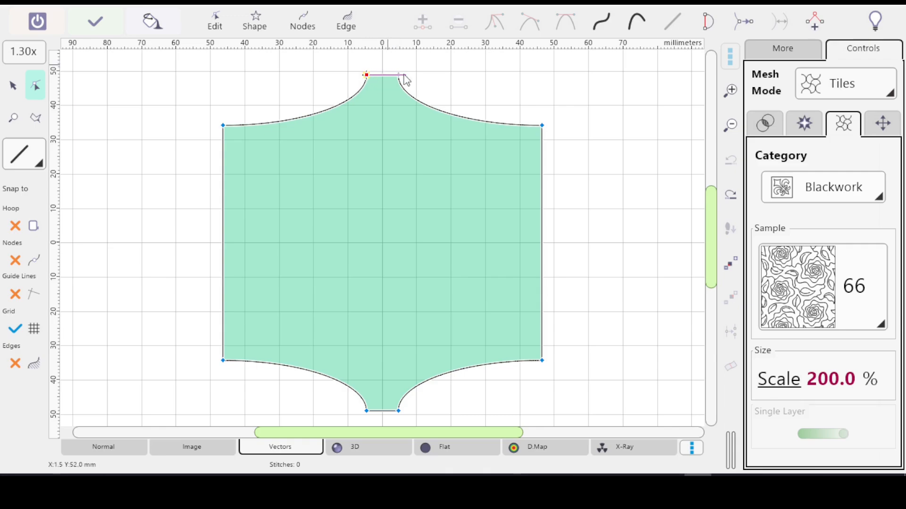
{"action": "left_click", "coordinate": [549, 77]}
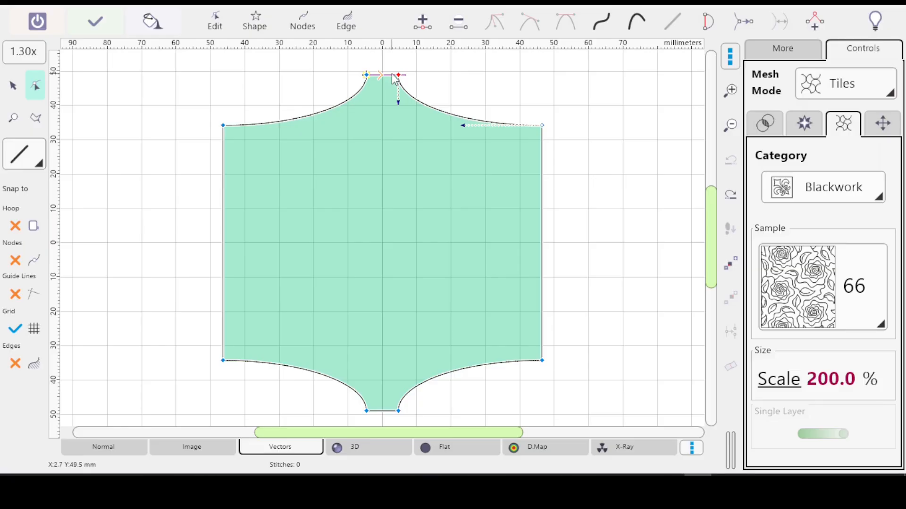
{"action": "left_click_drag", "start_coordinate": [401, 78], "coordinate": [404, 75]}
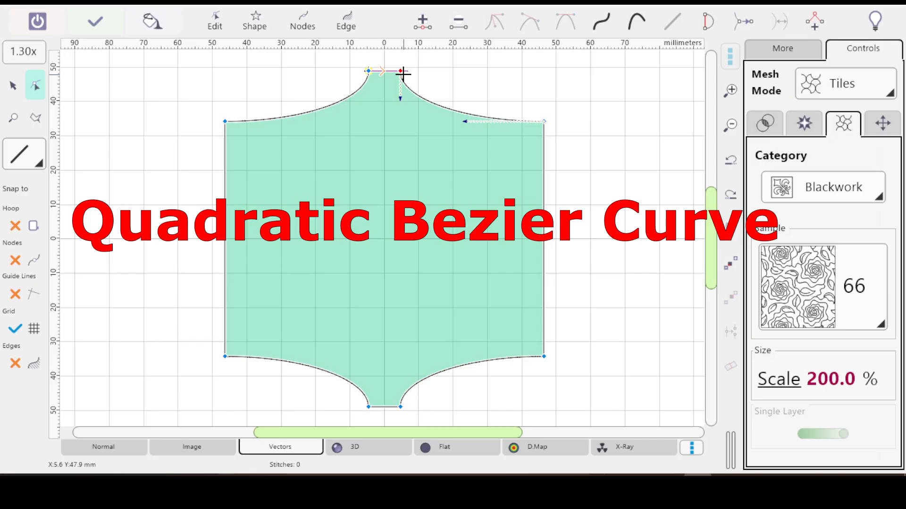
{"action": "key", "text": "ctrl+z"}
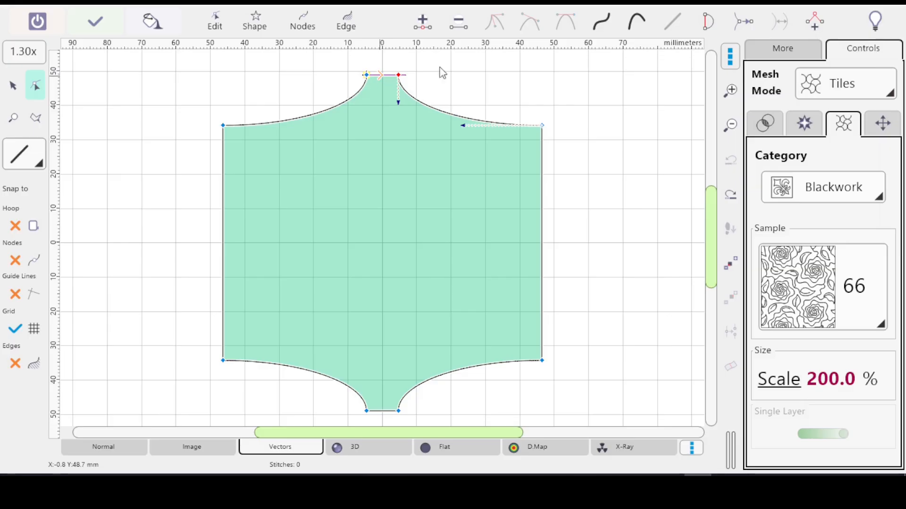
Step: Convert the shape's straight top edge to a quadratic Bezier curve and examine its control point up close
{"action": "left_click", "coordinate": [637, 24]}
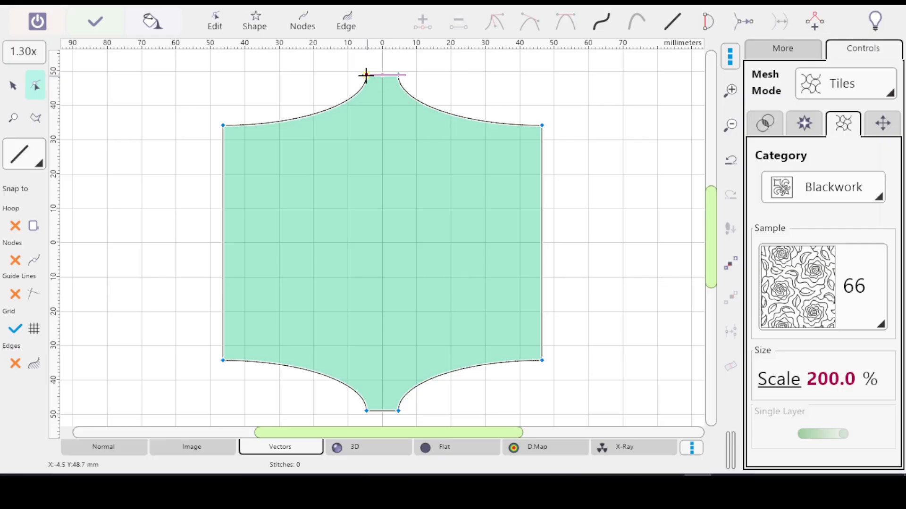
{"action": "left_click", "coordinate": [393, 77]}
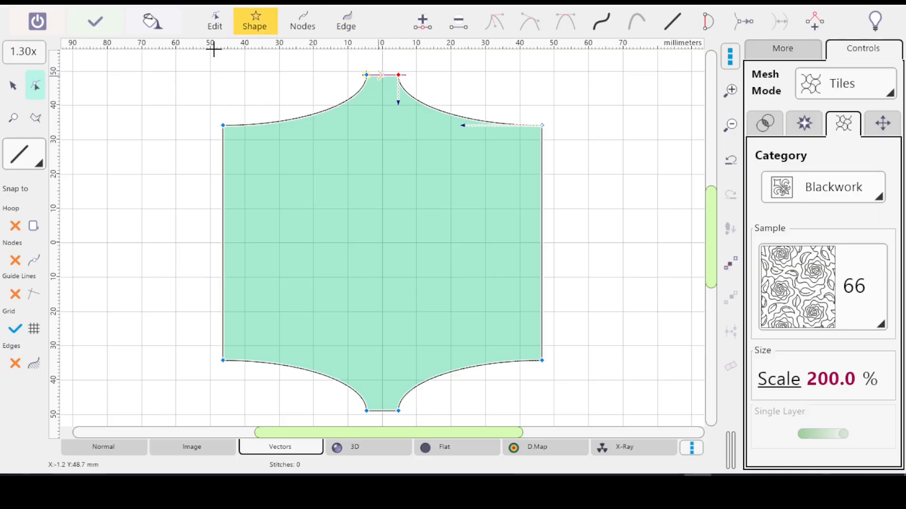
{"action": "left_click", "coordinate": [13, 117]}
{"action": "left_click_drag", "start_coordinate": [390, 78], "coordinate": [421, 98]}
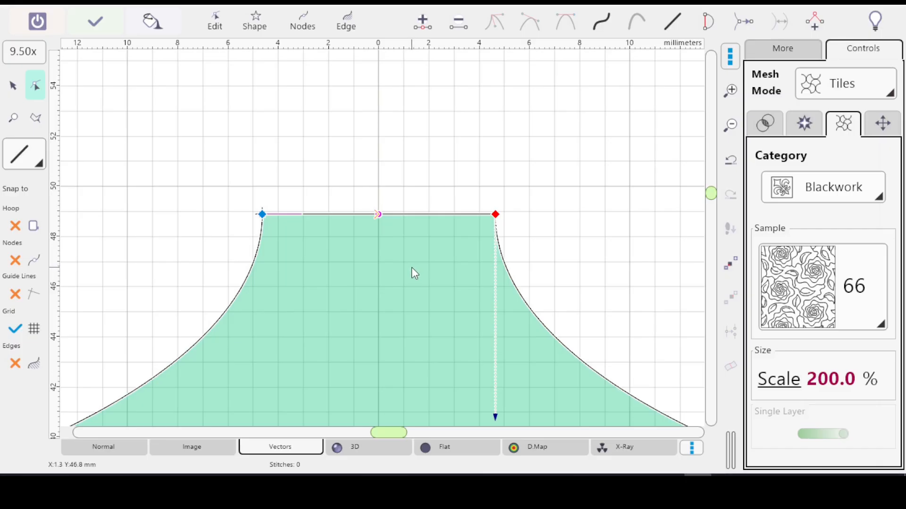
Step: Convert the shape's top edge back to a straight line
{"action": "scroll", "coordinate": [411, 268], "scroll_direction": "down", "scroll_amount": 3}
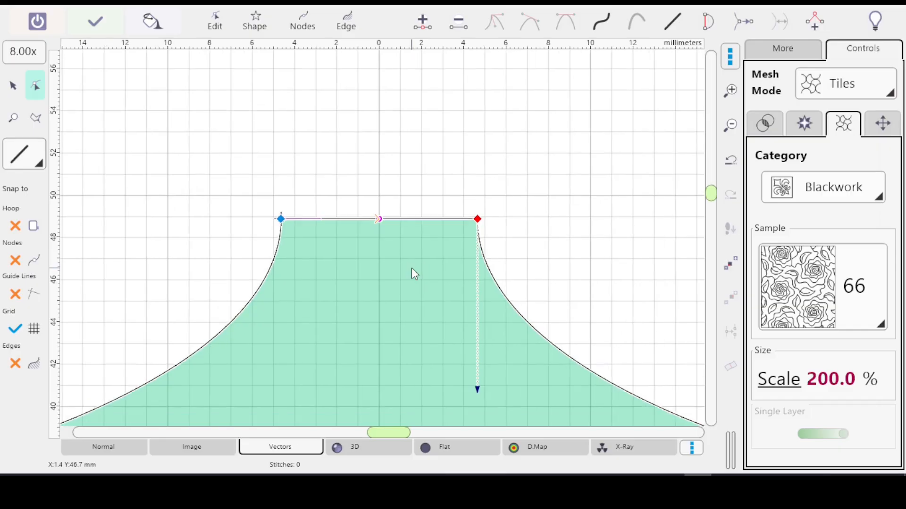
{"action": "scroll", "coordinate": [409, 285], "scroll_direction": "down", "scroll_amount": 4}
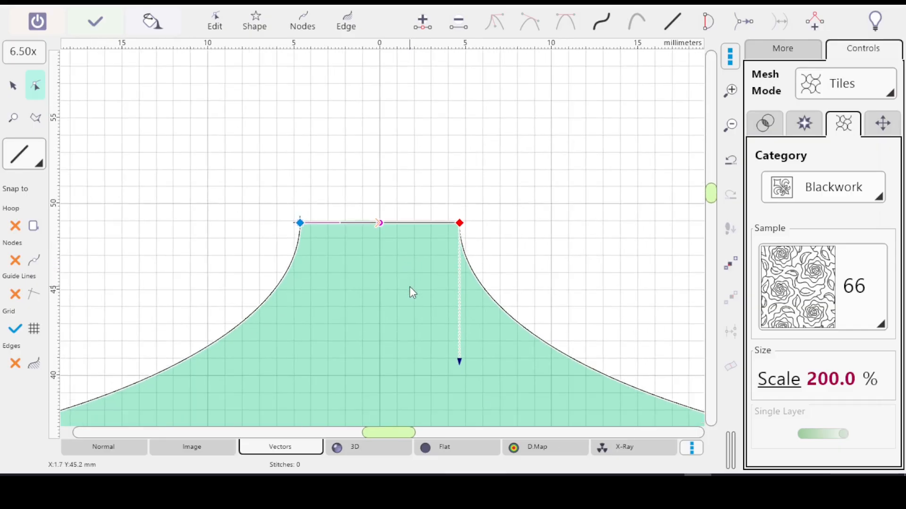
{"action": "scroll", "coordinate": [412, 293], "scroll_direction": "down", "scroll_amount": 1}
{"action": "scroll", "coordinate": [409, 289], "scroll_direction": "down", "scroll_amount": 4}
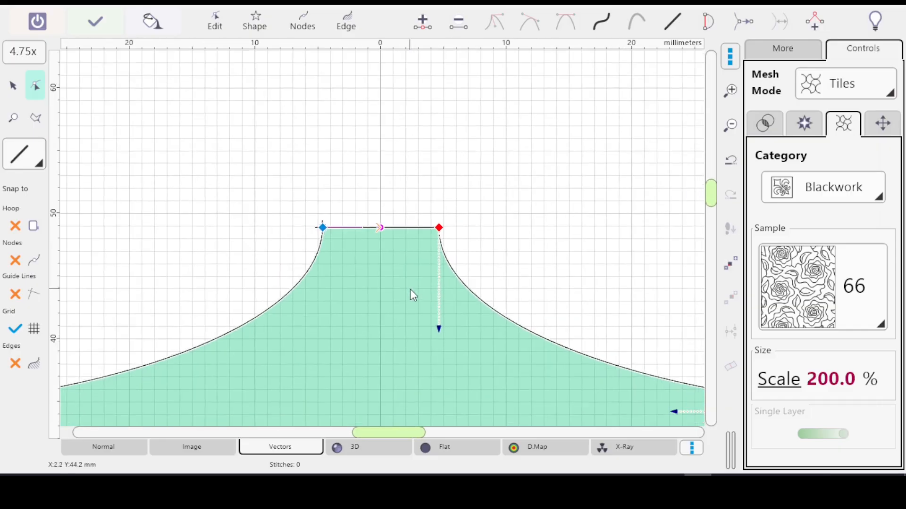
{"action": "scroll", "coordinate": [410, 291], "scroll_direction": "down", "scroll_amount": 3}
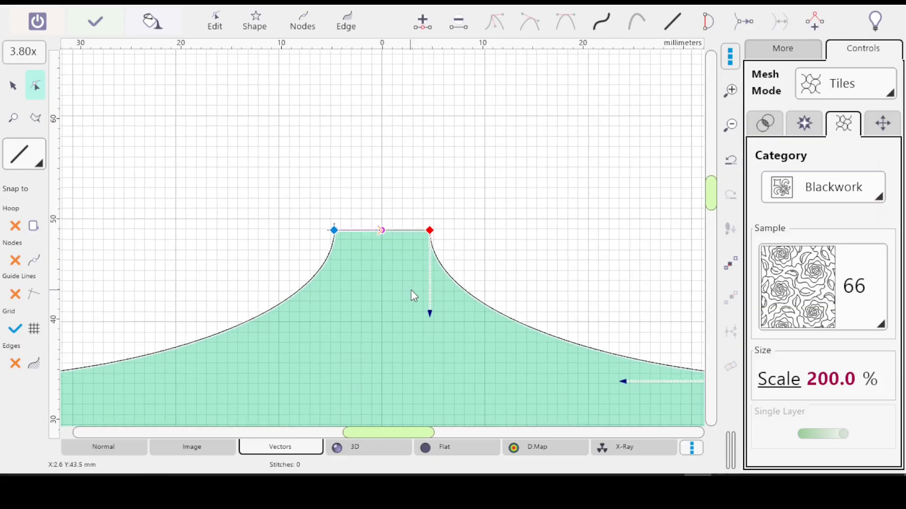
{"action": "scroll", "coordinate": [412, 287], "scroll_direction": "down", "scroll_amount": 2}
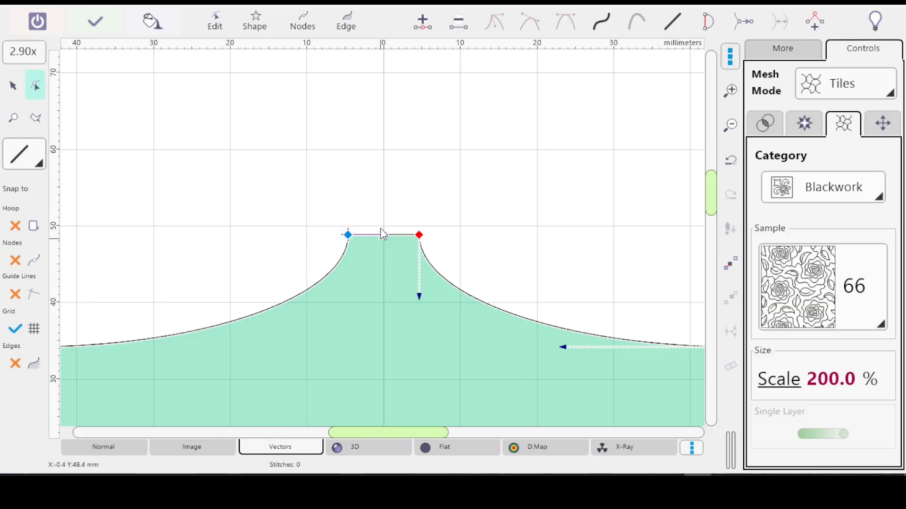
{"action": "scroll", "coordinate": [381, 288], "scroll_direction": "down", "scroll_amount": 2}
{"action": "scroll", "coordinate": [381, 291], "scroll_direction": "down", "scroll_amount": 5}
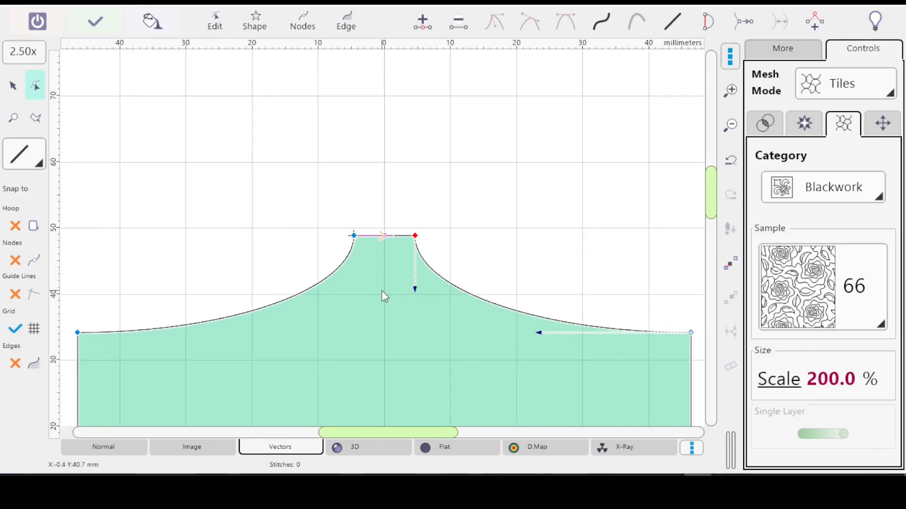
{"action": "scroll", "coordinate": [375, 276], "scroll_direction": "down", "scroll_amount": 5}
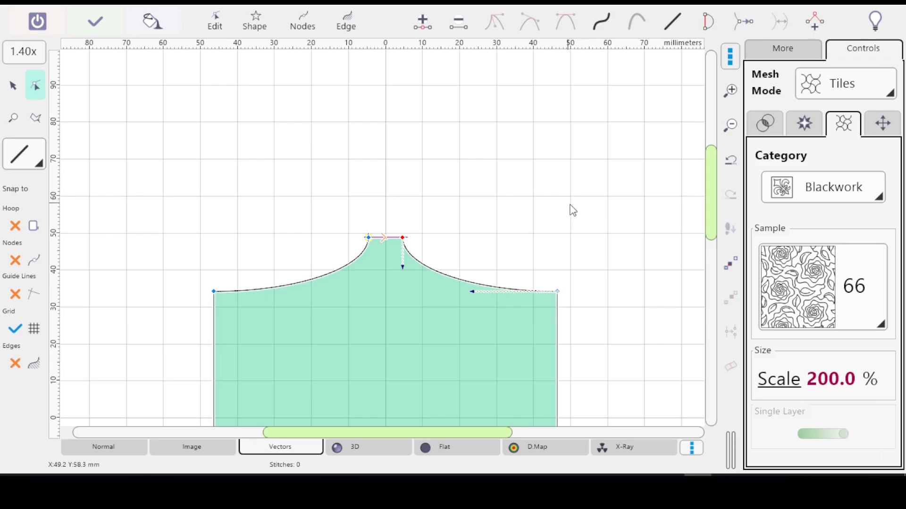
{"action": "left_click_drag", "start_coordinate": [712, 173], "coordinate": [710, 216]}
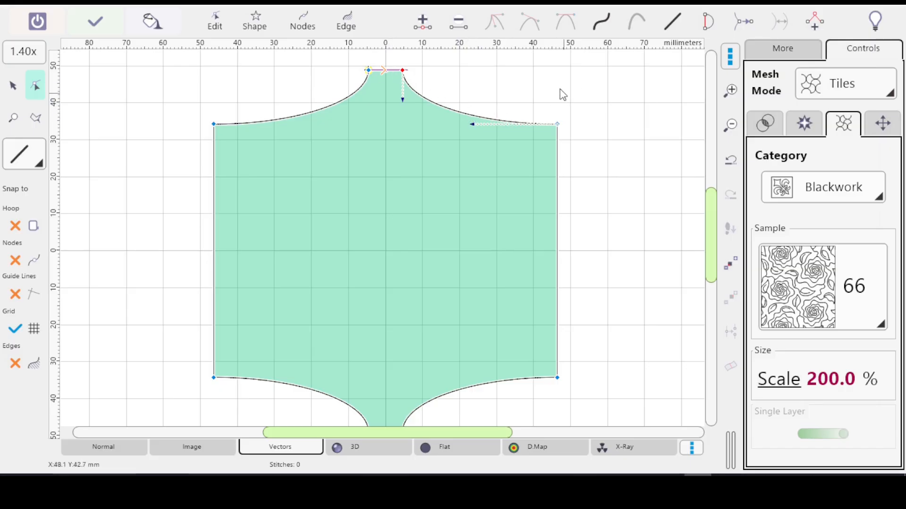
{"action": "left_click", "coordinate": [673, 19]}
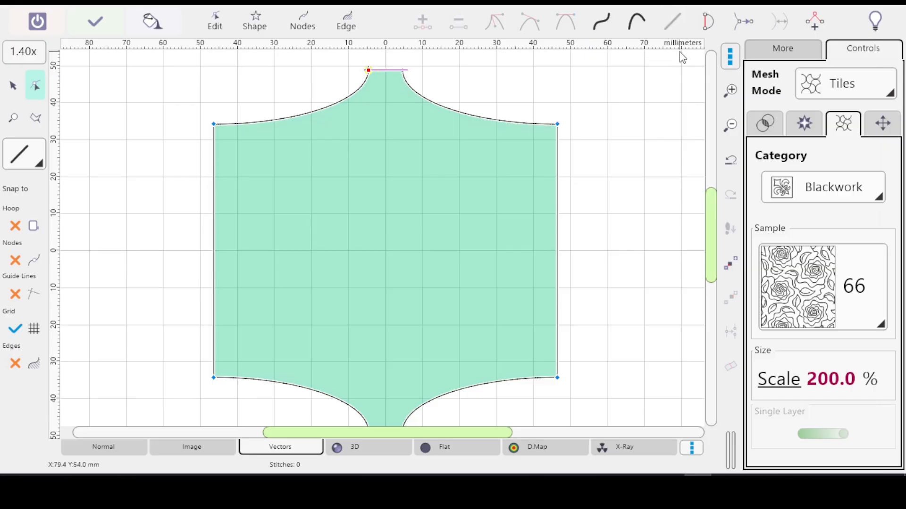
Step: Select the right node of the straight top edge, try raising it to slant the edge, and undo the move
{"action": "left_click", "coordinate": [374, 55]}
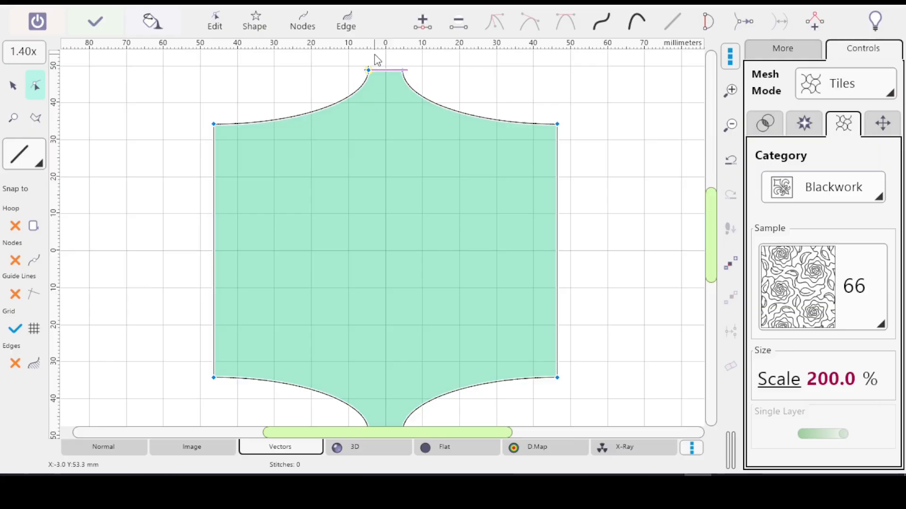
{"action": "key", "text": "Tab"}
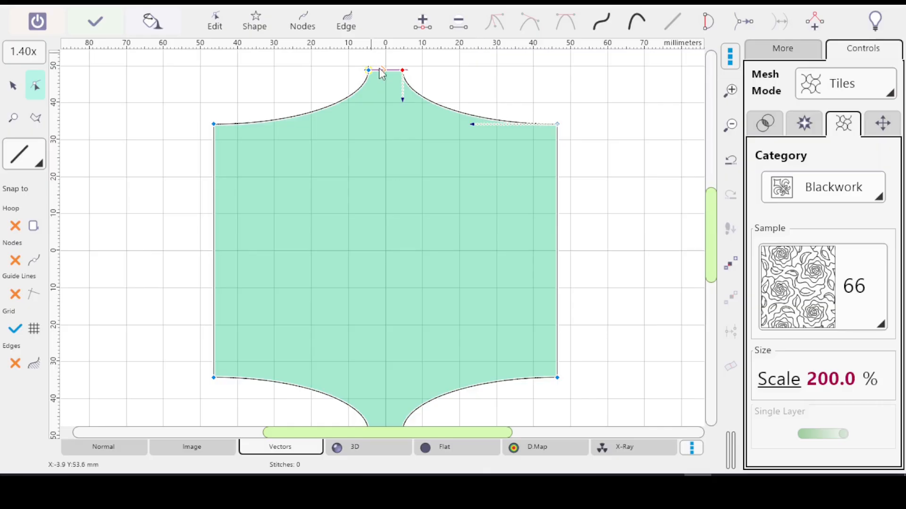
{"action": "left_click", "coordinate": [13, 117]}
{"action": "left_click_drag", "start_coordinate": [371, 61], "coordinate": [425, 95]}
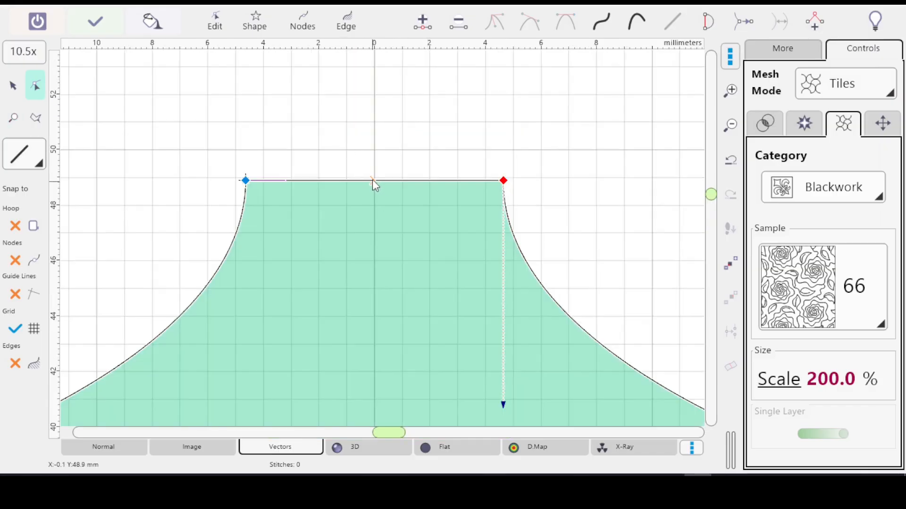
{"action": "left_click_drag", "start_coordinate": [504, 180], "coordinate": [500, 135]}
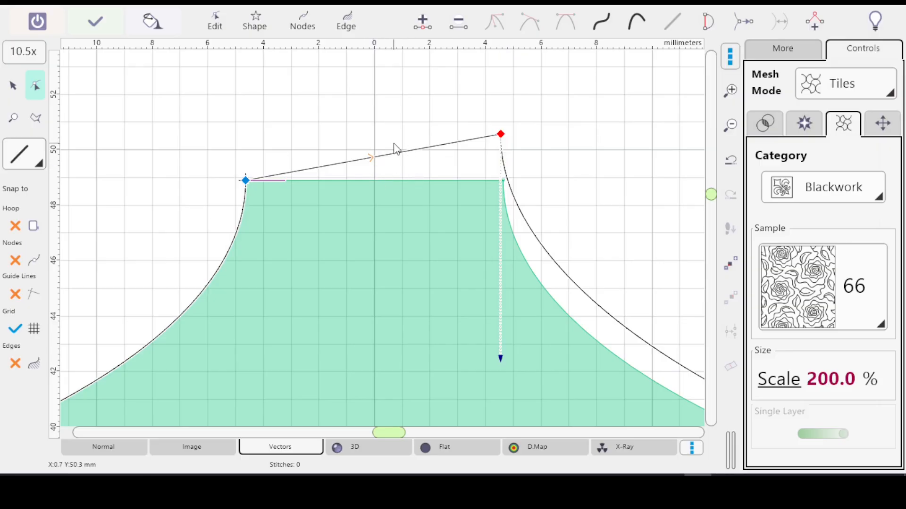
{"action": "key", "text": "ctrl+z"}
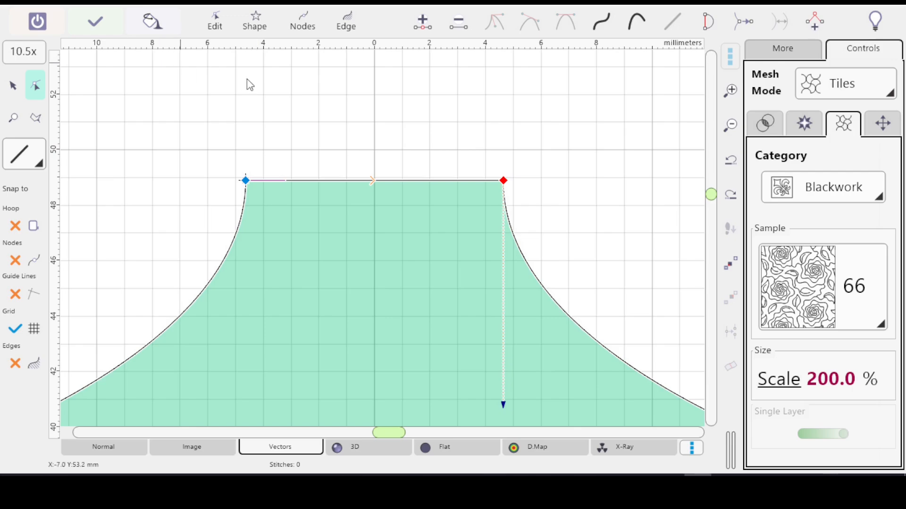
{"action": "scroll", "coordinate": [259, 89], "scroll_direction": "down", "scroll_amount": 5}
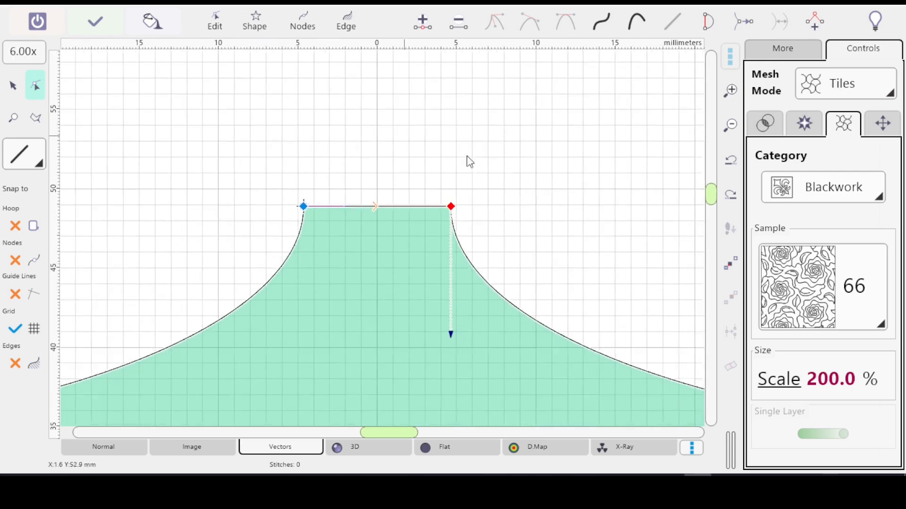
{"action": "left_click_drag", "start_coordinate": [711, 190], "coordinate": [711, 202]}
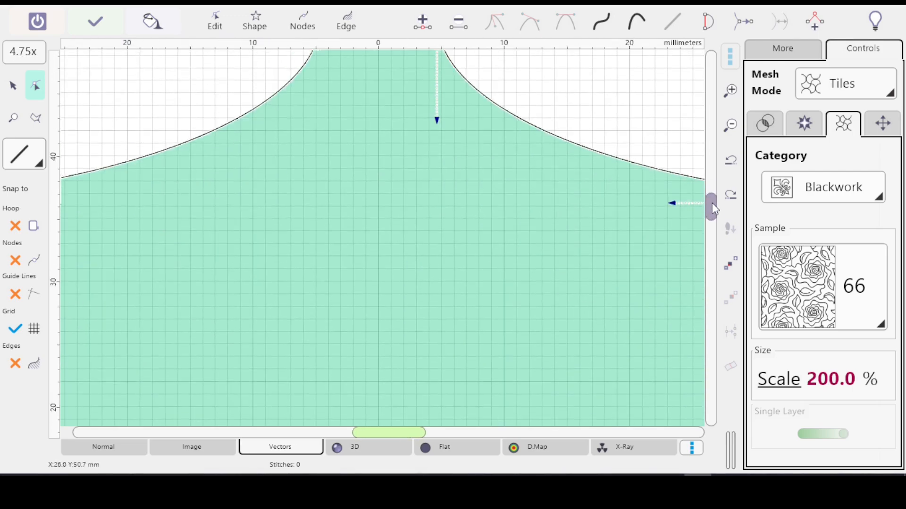
{"action": "scroll", "coordinate": [681, 200], "scroll_direction": "down", "scroll_amount": 5}
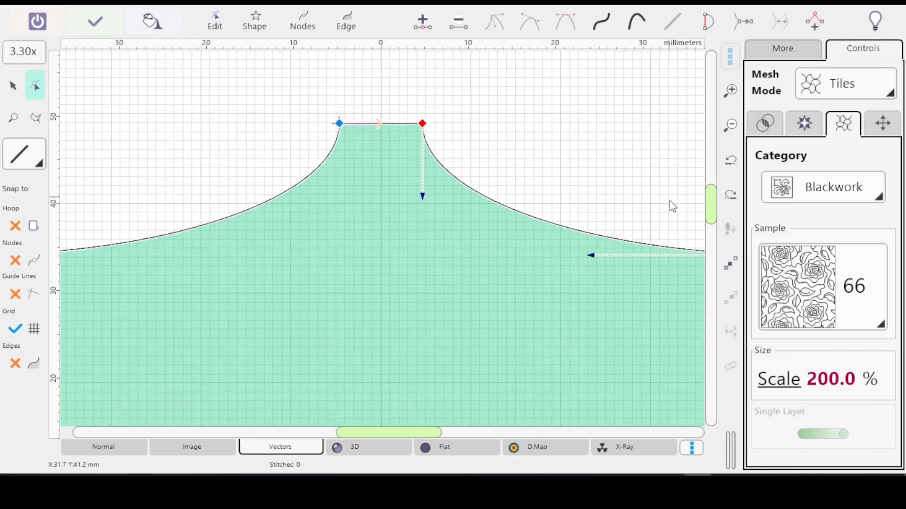
{"action": "scroll", "coordinate": [672, 199], "scroll_direction": "down", "scroll_amount": 5}
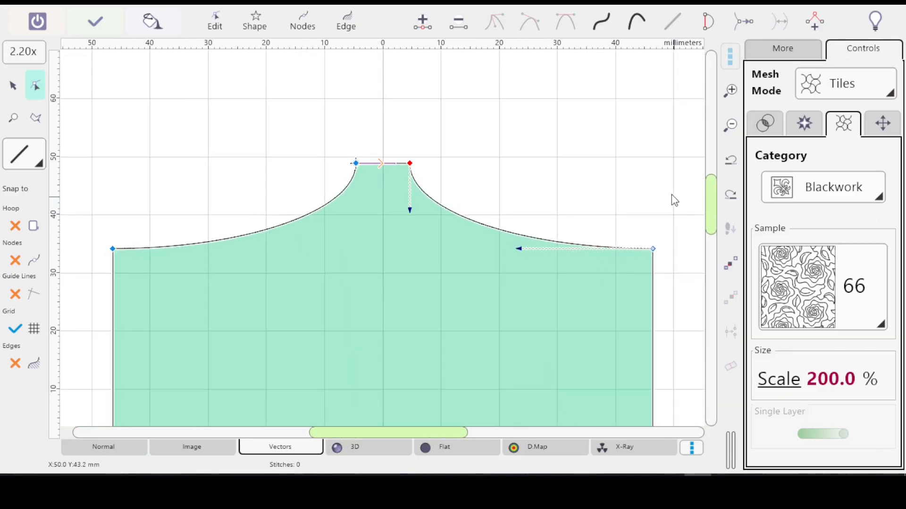
Step: Examine the shape's whole outline, from its straight top edge down to its bottom edge
{"action": "scroll", "coordinate": [706, 212], "scroll_direction": "up", "scroll_amount": 2}
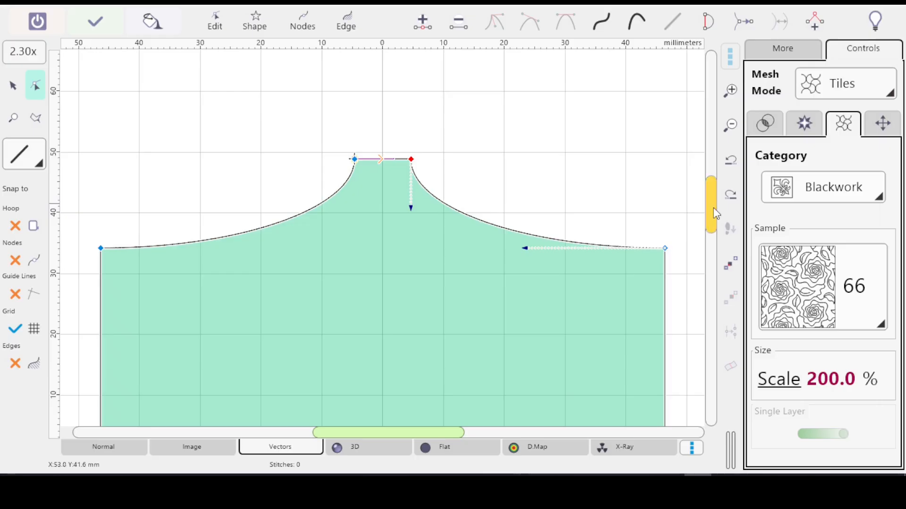
{"action": "left_click_drag", "start_coordinate": [711, 213], "coordinate": [710, 236]}
{"action": "scroll", "coordinate": [688, 225], "scroll_direction": "down", "scroll_amount": 4}
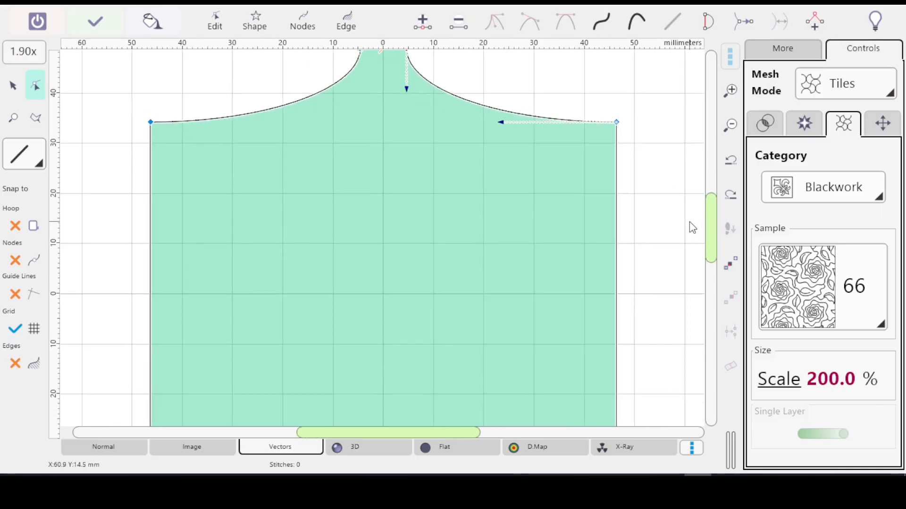
{"action": "scroll", "coordinate": [692, 227], "scroll_direction": "down", "scroll_amount": 3}
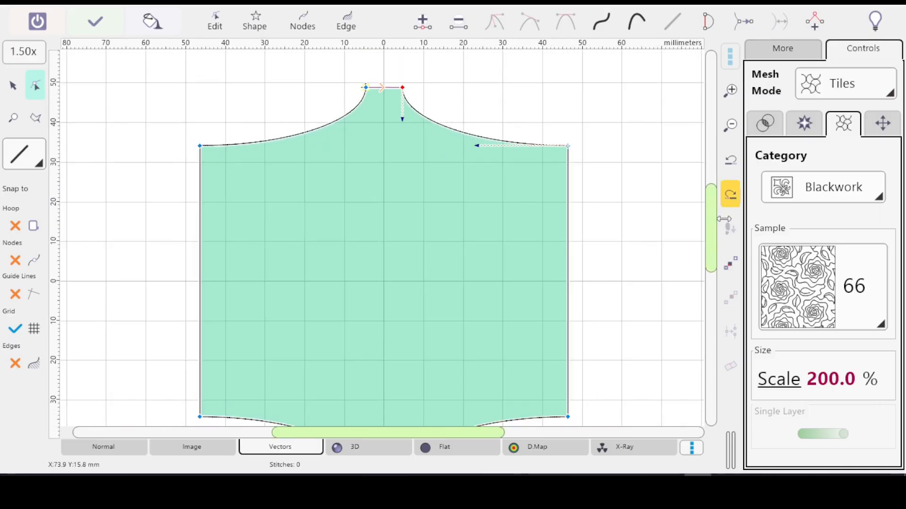
{"action": "left_click_drag", "start_coordinate": [714, 228], "coordinate": [712, 239]}
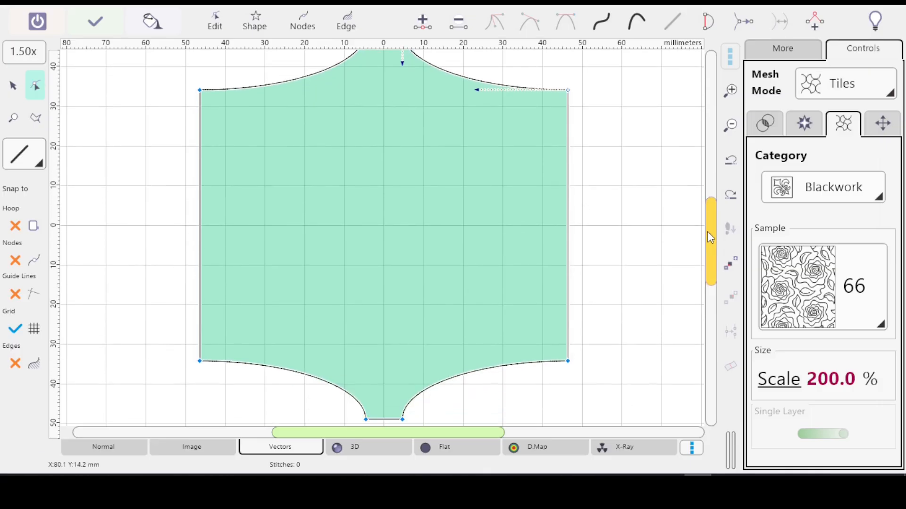
{"action": "scroll", "coordinate": [707, 231], "scroll_direction": "down", "scroll_amount": 2}
{"action": "scroll", "coordinate": [703, 229], "scroll_direction": "down", "scroll_amount": 1}
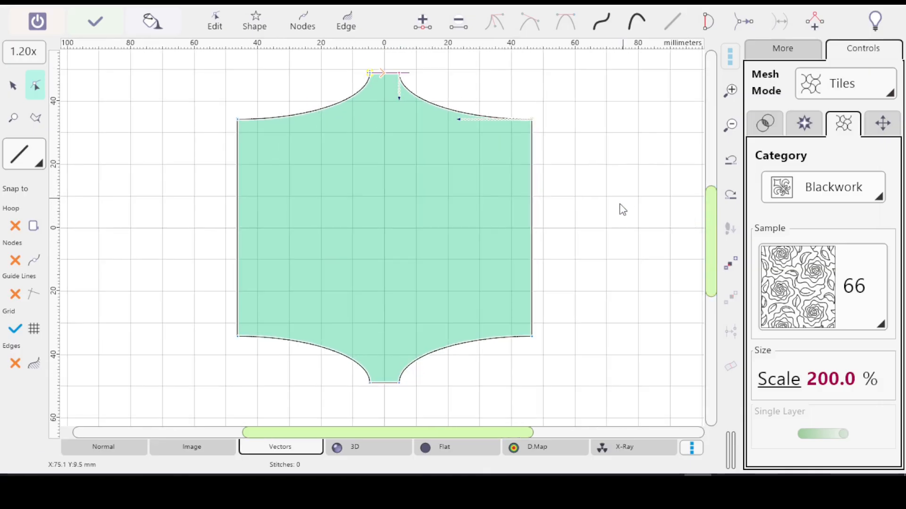
{"action": "scroll", "coordinate": [621, 208], "scroll_direction": "up", "scroll_amount": 1}
{"action": "left_click_drag", "start_coordinate": [712, 221], "coordinate": [710, 219]}
{"action": "scroll", "coordinate": [709, 221], "scroll_direction": "up", "scroll_amount": 1}
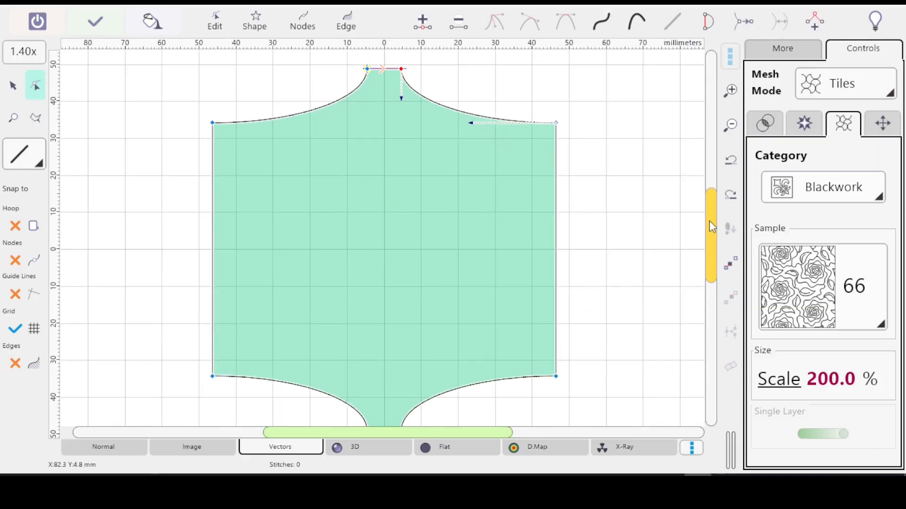
{"action": "scroll", "coordinate": [712, 222], "scroll_direction": "down", "scroll_amount": 1}
{"action": "left_click_drag", "start_coordinate": [712, 222], "coordinate": [712, 222]}
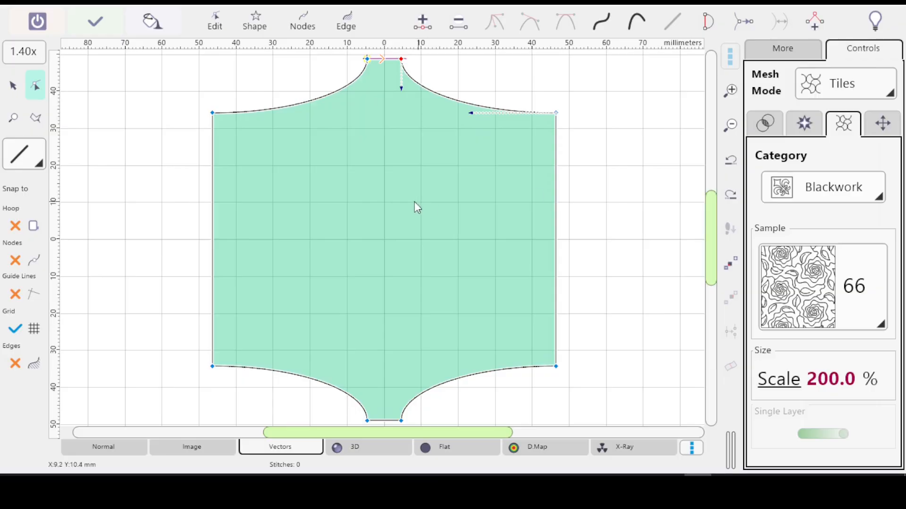
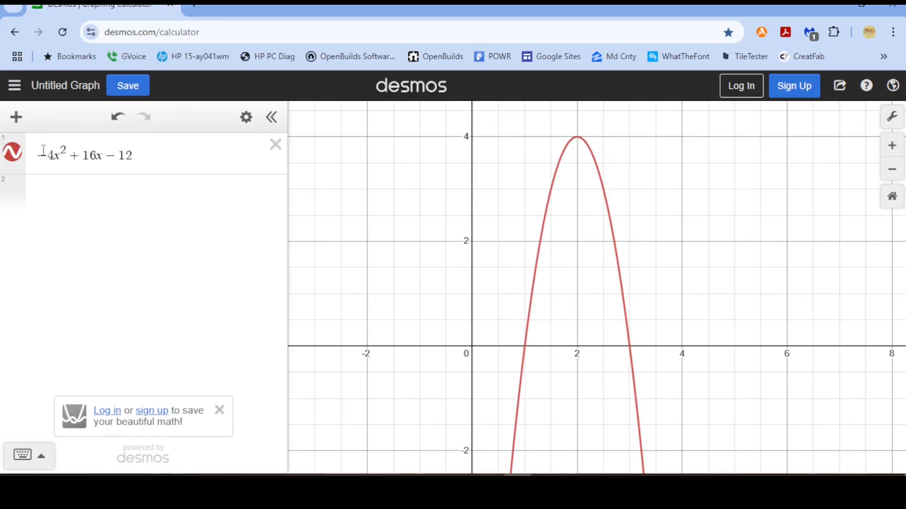
Step: Switch to the Desmos graphing calculator and examine the vertex and x-intercepts of the curve −4x² + 16x − 12
{"action": "left_click", "coordinate": [147, 156]}
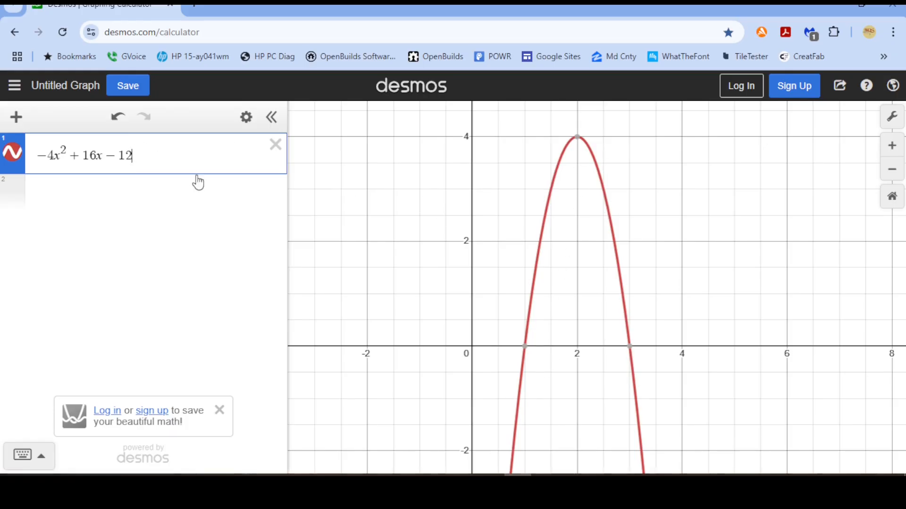
{"action": "mouse_move", "coordinate": [577, 144]}
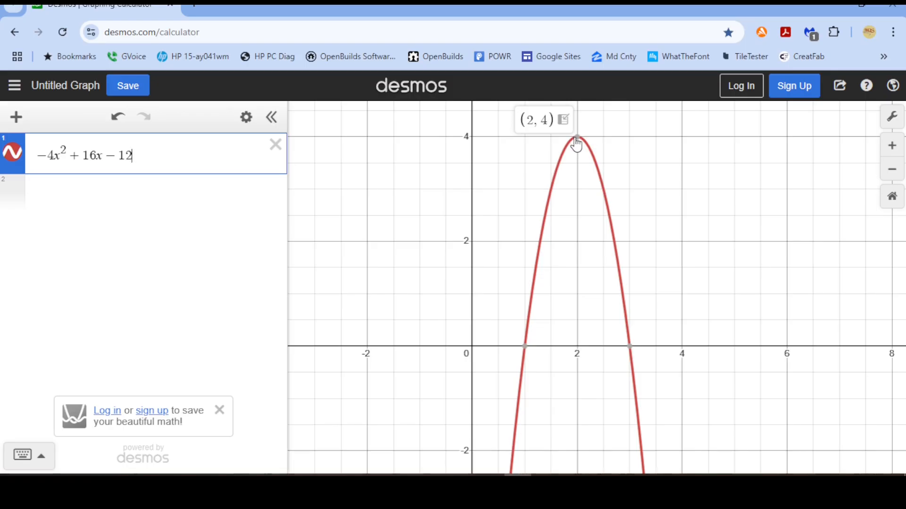
{"action": "mouse_move", "coordinate": [527, 355]}
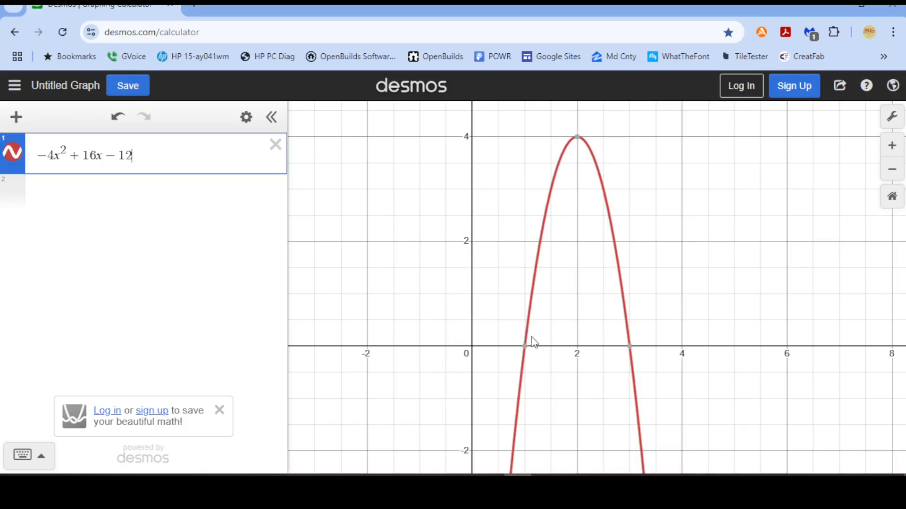
{"action": "mouse_move", "coordinate": [629, 349]}
{"action": "mouse_move", "coordinate": [593, 155]}
{"action": "mouse_move", "coordinate": [564, 155]}
Step: Remove the leading minus to graph 4x² + 16x − 12, and restore the minus sign
{"action": "key", "text": "BackSpace"}
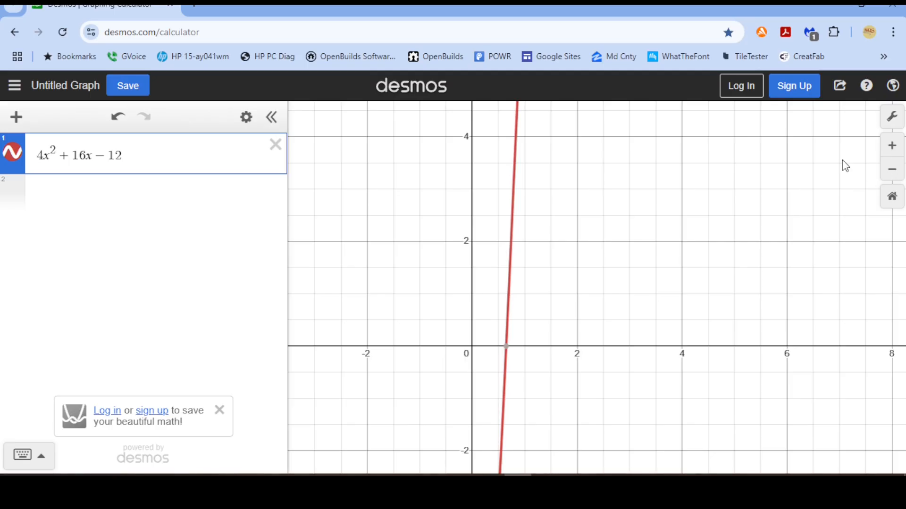
{"action": "left_click", "coordinate": [892, 173]}
{"action": "left_click", "coordinate": [893, 174]}
{"action": "left_click", "coordinate": [893, 175]}
{"action": "left_click", "coordinate": [894, 177]}
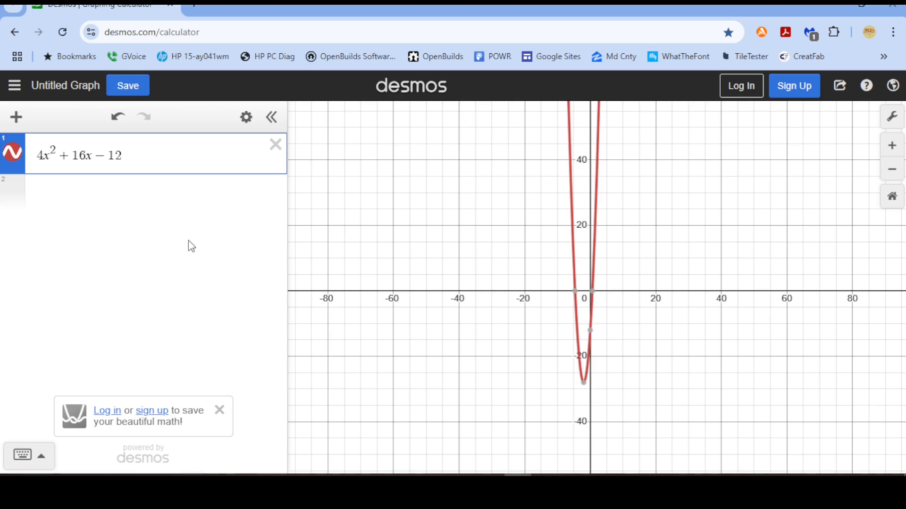
{"action": "type", "text": "-"}
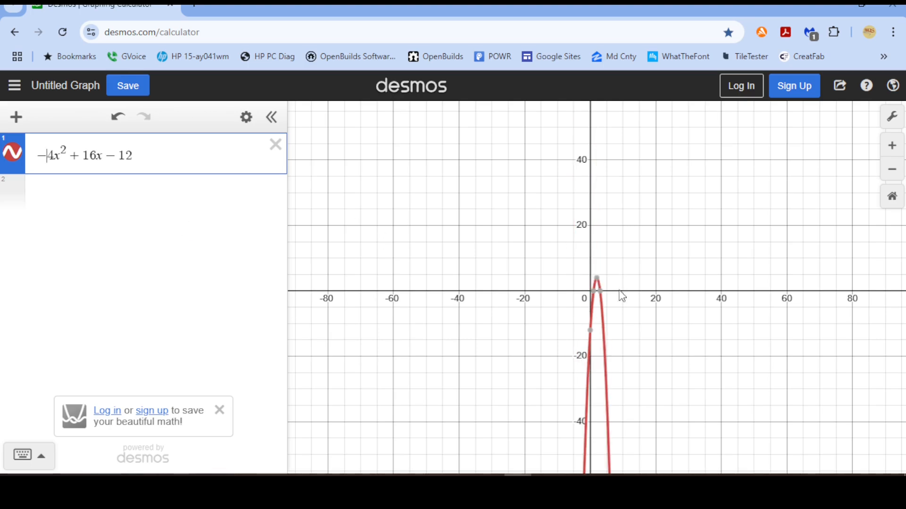
{"action": "left_click", "coordinate": [892, 146]}
{"action": "double_click", "coordinate": [892, 146]}
{"action": "left_click", "coordinate": [892, 146]}
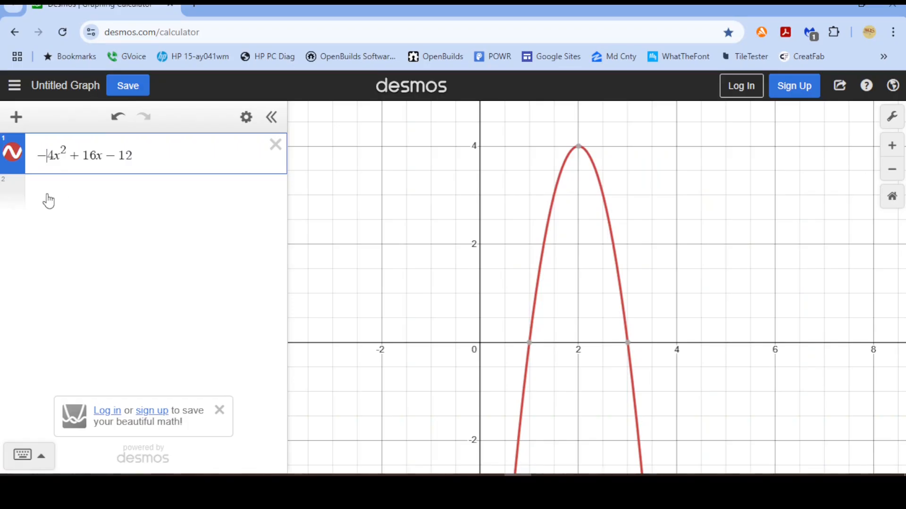
Step: Copy the quadratic expression −4x² + 16x − 12 into a second expression line
{"action": "left_click", "coordinate": [46, 188]}
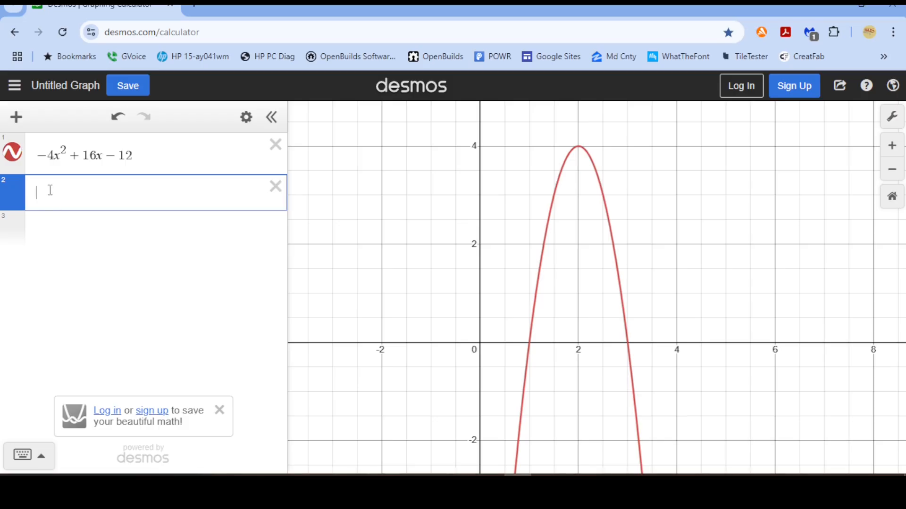
{"action": "left_click_drag", "start_coordinate": [140, 151], "coordinate": [7, 152]}
{"action": "key", "text": "ctrl+c"}
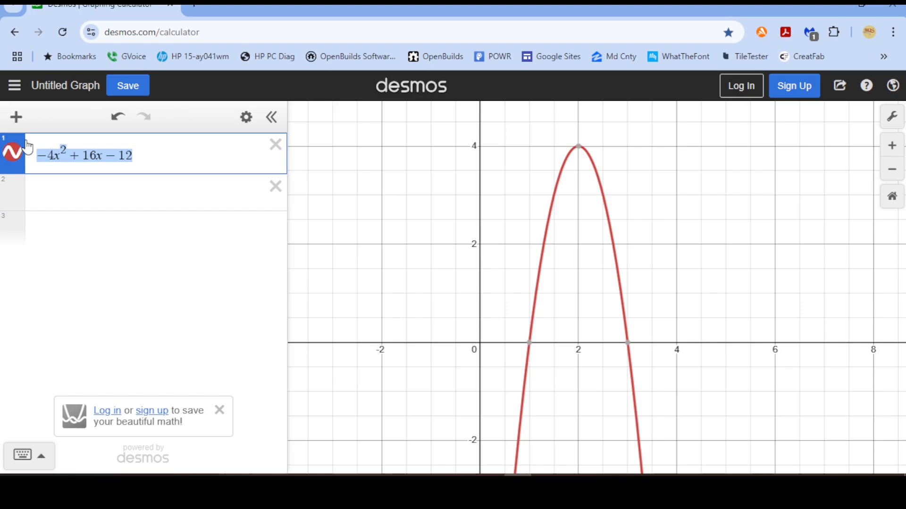
{"action": "left_click", "coordinate": [50, 194]}
{"action": "key", "text": "ctrl+v"}
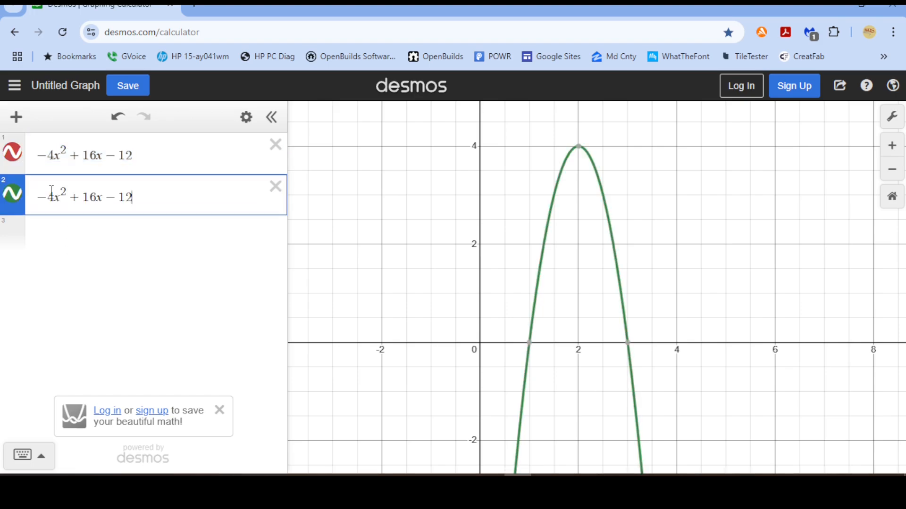
Step: Change the second expression's exponent to 3 and compare the cubic curve with the quadratic one
{"action": "left_click", "coordinate": [64, 190]}
{"action": "key", "text": "BackSpace"}
{"action": "type", "text": "3"}
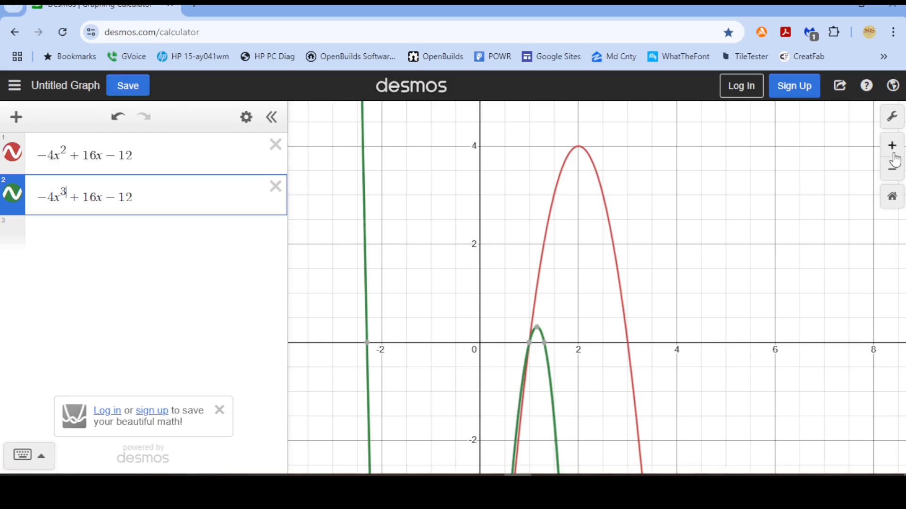
{"action": "left_click", "coordinate": [892, 169]}
{"action": "left_click", "coordinate": [892, 170]}
{"action": "left_click", "coordinate": [892, 170]}
{"action": "left_click", "coordinate": [891, 170]}
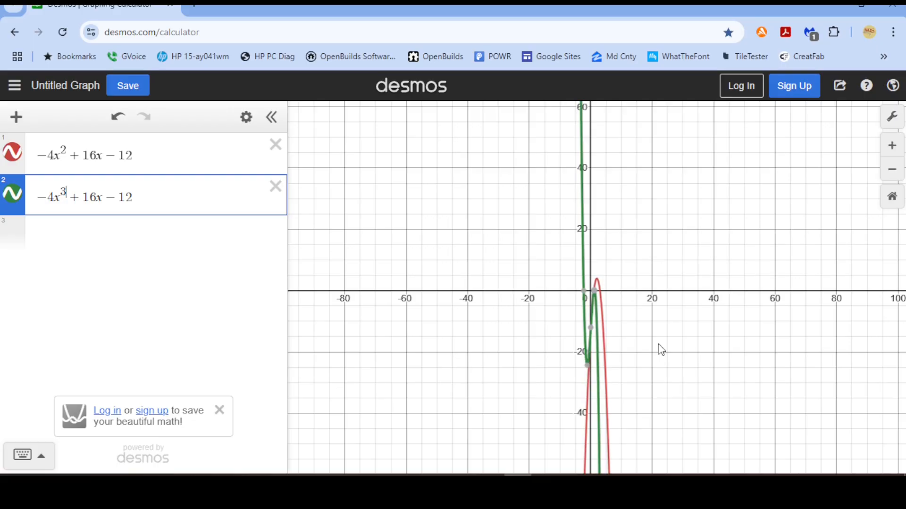
{"action": "left_click_drag", "start_coordinate": [663, 370], "coordinate": [641, 307]}
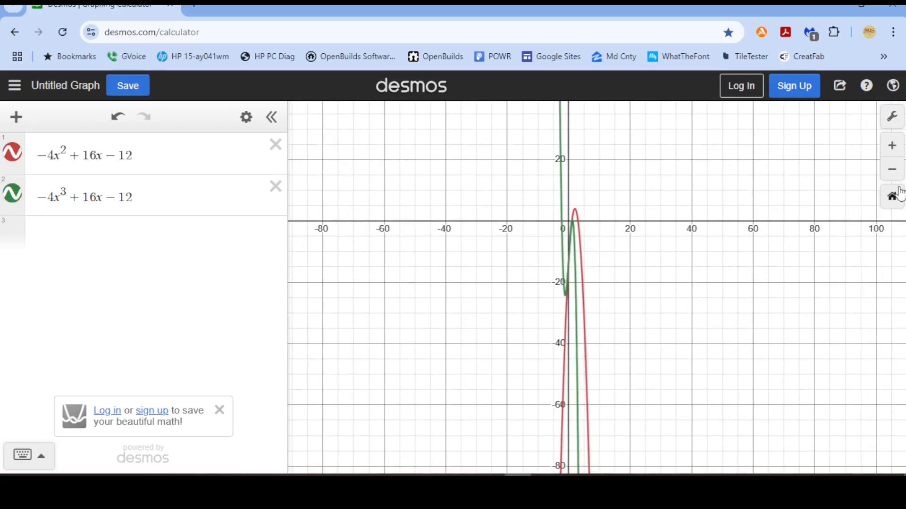
{"action": "left_click", "coordinate": [892, 146]}
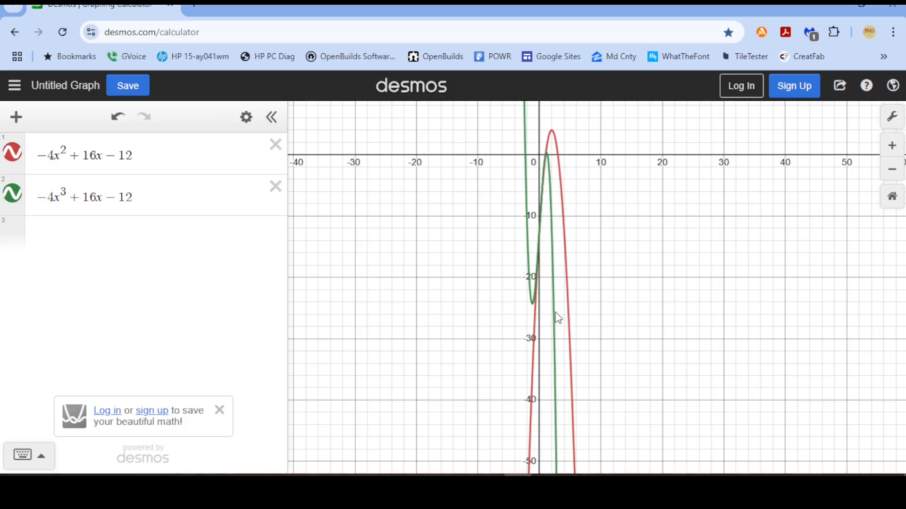
Step: Change the first expression to −1x² + 2x − 3
{"action": "left_click", "coordinate": [54, 156]}
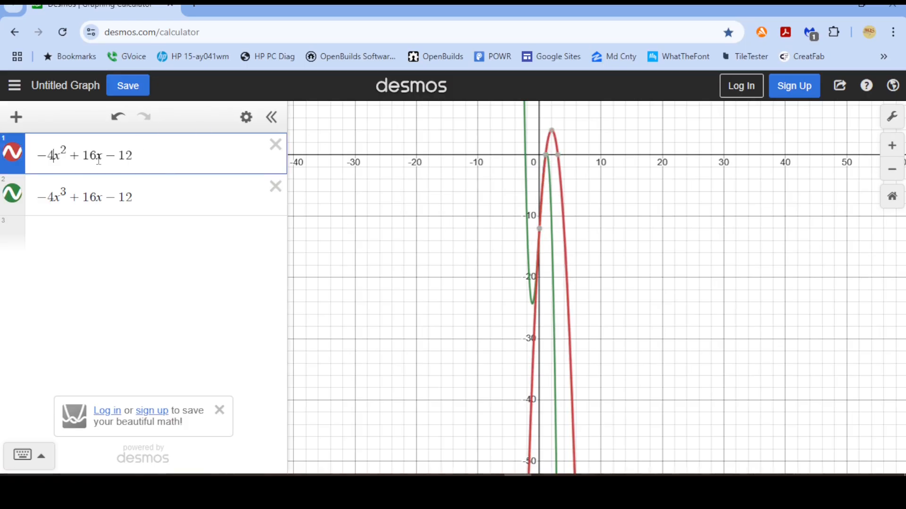
{"action": "key", "text": "BackSpace"}
{"action": "type", "text": "1"}
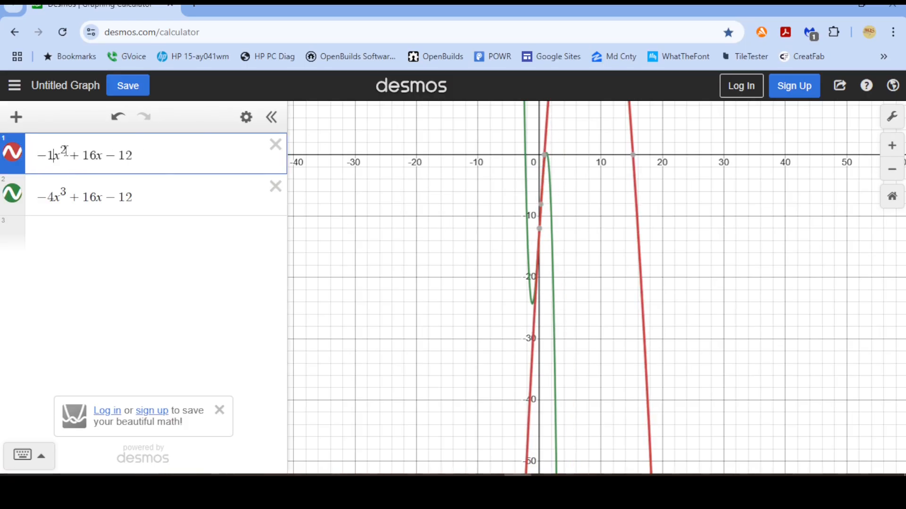
{"action": "left_click", "coordinate": [96, 155]}
{"action": "key", "text": "BackSpace"}
{"action": "key", "text": "BackSpace"}
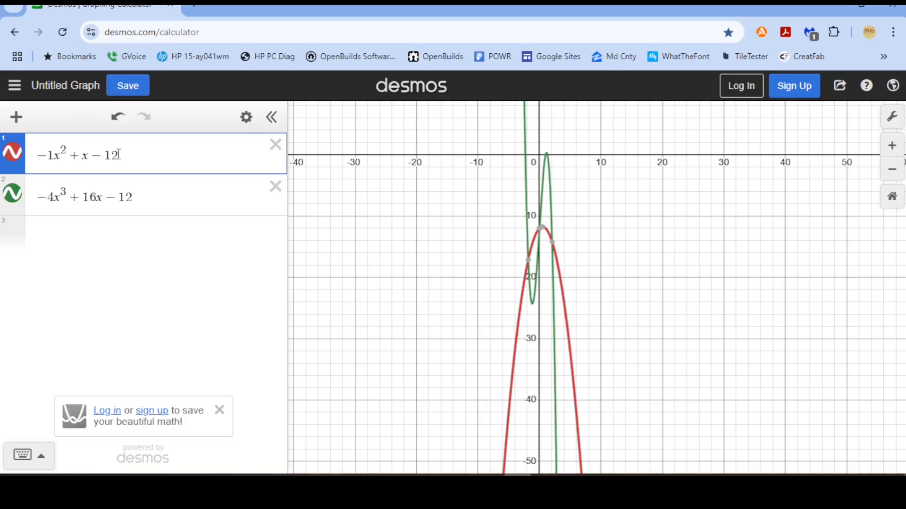
{"action": "type", "text": "2"}
{"action": "key", "text": "BackSpace"}
{"action": "key", "text": "BackSpace"}
{"action": "type", "text": "3"}
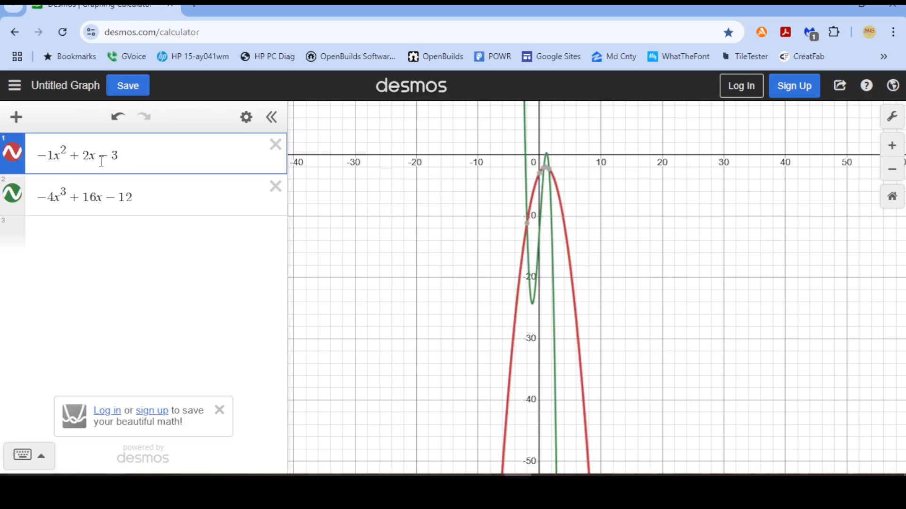
Step: Change the second expression to −1x³ + 2x − 3 and view both curves up close
{"action": "left_click", "coordinate": [56, 196]}
{"action": "key", "text": "BackSpace"}
{"action": "type", "text": "1"}
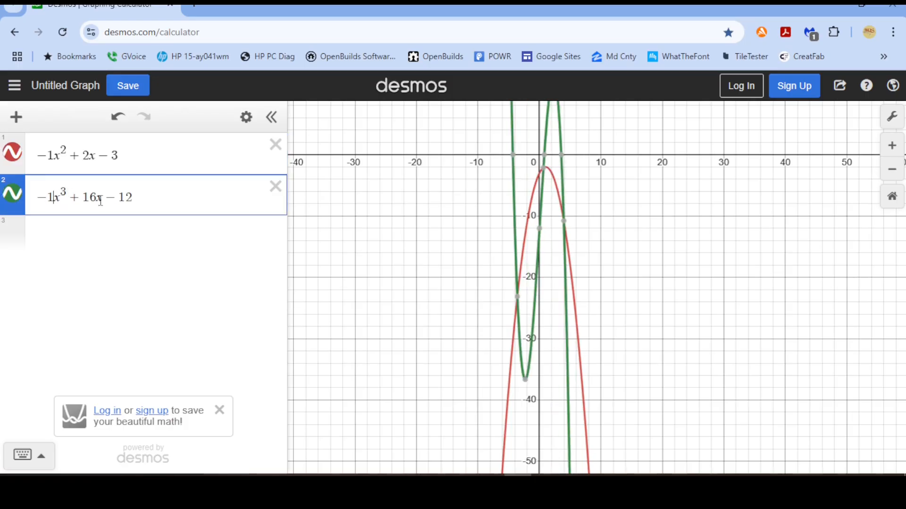
{"action": "key", "text": "BackSpace"}
{"action": "key", "text": "BackSpace"}
{"action": "type", "text": "2"}
{"action": "left_click", "coordinate": [126, 201]}
{"action": "key", "text": "BackSpace"}
{"action": "key", "text": "BackSpace"}
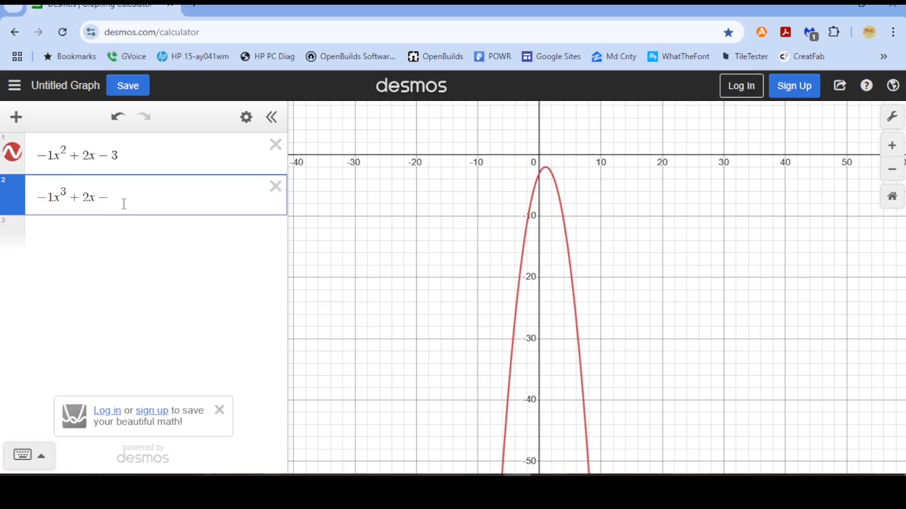
{"action": "type", "text": "3"}
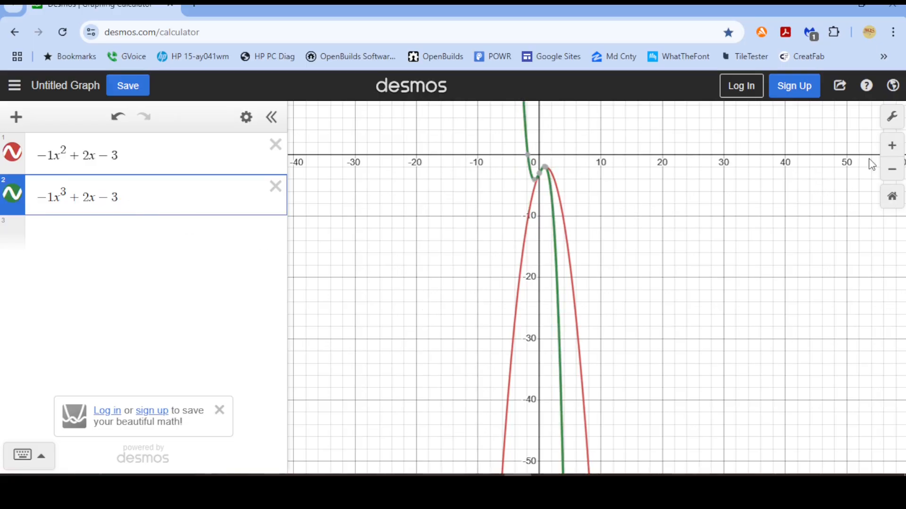
{"action": "left_click", "coordinate": [892, 146]}
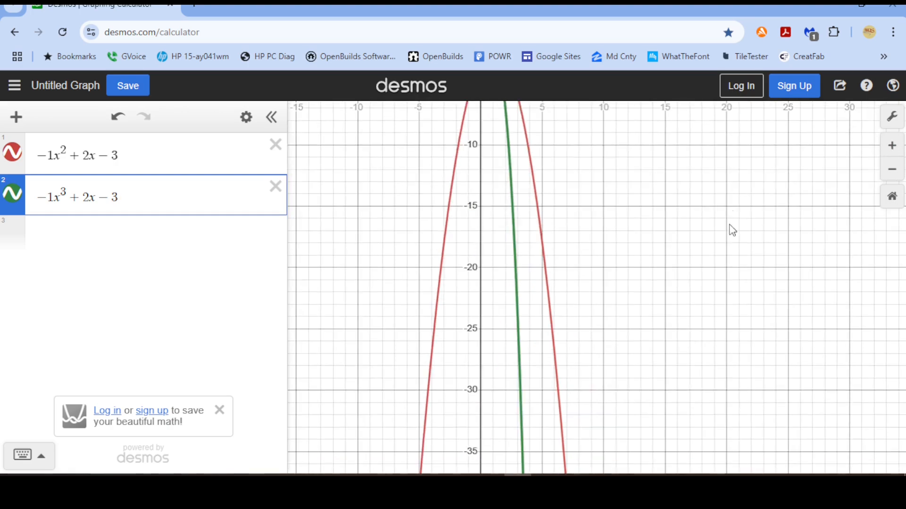
{"action": "left_click_drag", "start_coordinate": [603, 160], "coordinate": [688, 377]}
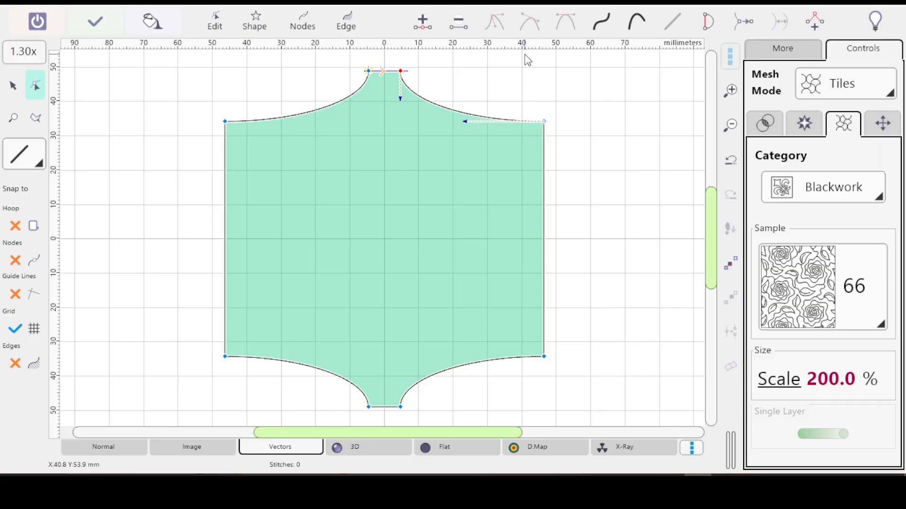
Step: Switch back to the embroidery design and cycle the selection between the top edge's right node and its neighbouring curve control point
{"action": "key", "text": "Tab"}
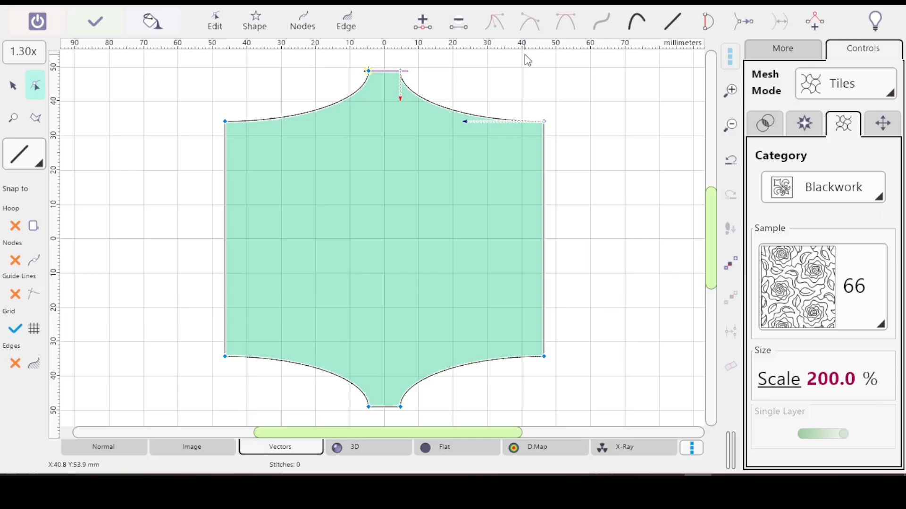
{"action": "key", "text": "shift+Tab"}
{"action": "key", "text": "Tab"}
{"action": "left_click", "coordinate": [374, 60]}
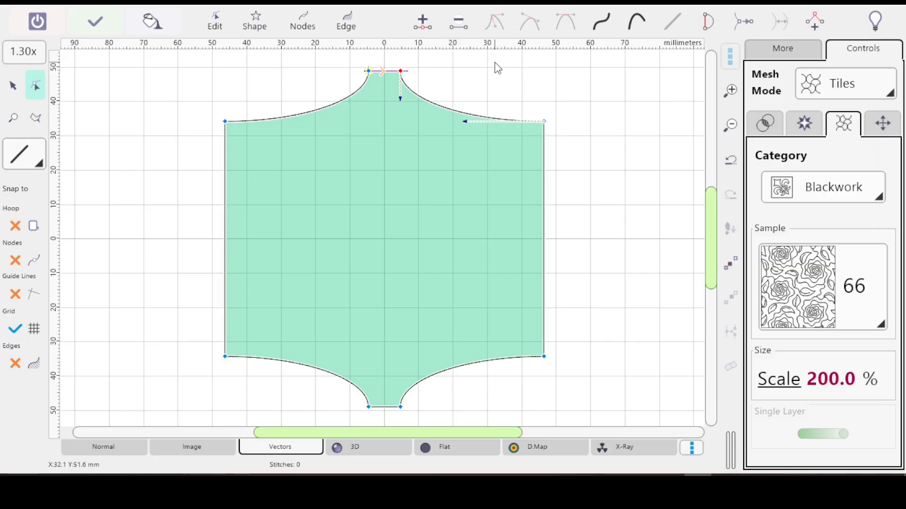
Step: Cycle the selection along the shape's nodes and control points, and select the upper node of the straight right edge
{"action": "key", "text": "Tab"}
{"action": "key", "text": "Tab"}
{"action": "left_click", "coordinate": [496, 89]}
{"action": "key", "text": "Tab"}
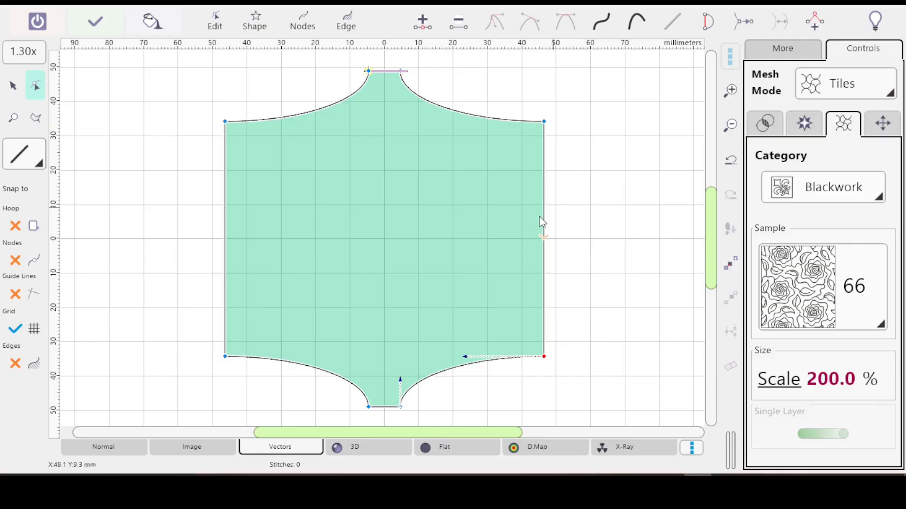
{"action": "left_click", "coordinate": [543, 121]}
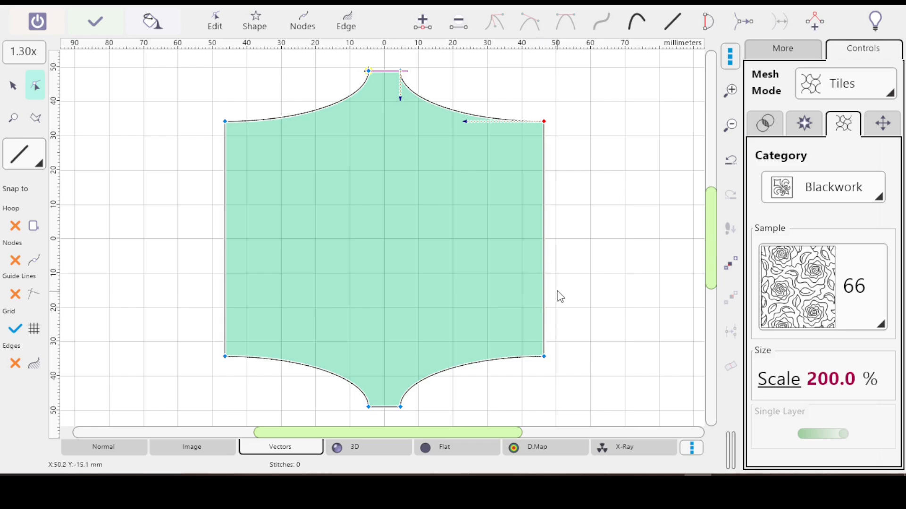
Step: Step the selection through the shape's lower nodes, from the right edge's bottom node around to the left edge's bottom node
{"action": "left_click", "coordinate": [553, 168]}
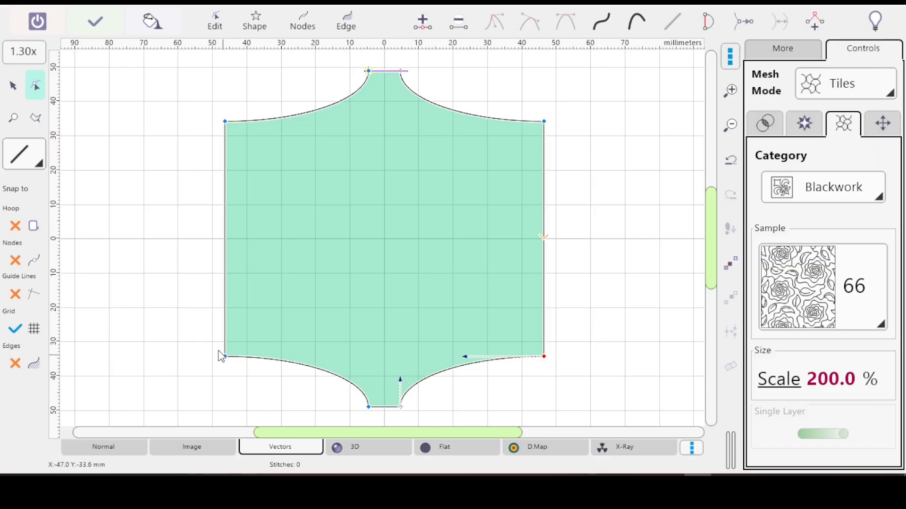
{"action": "key", "text": "Tab"}
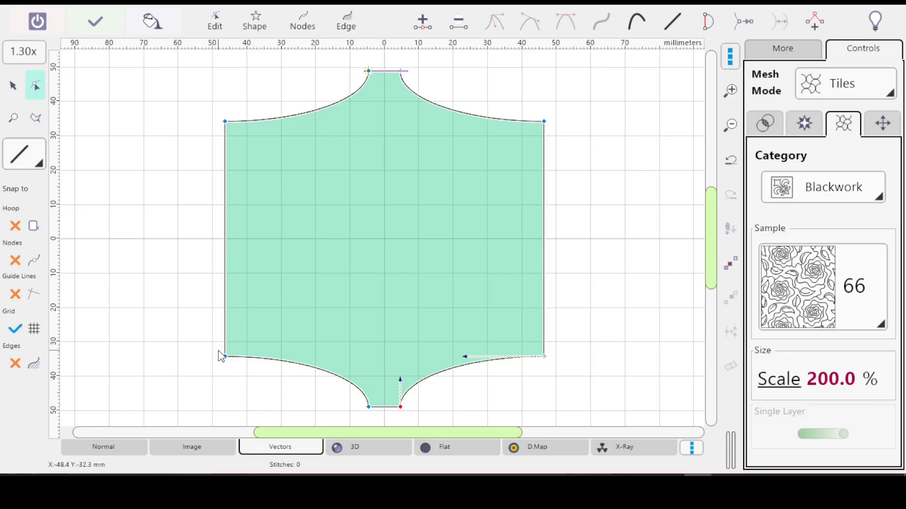
{"action": "key", "text": "Tab"}
{"action": "left_click", "coordinate": [220, 354]}
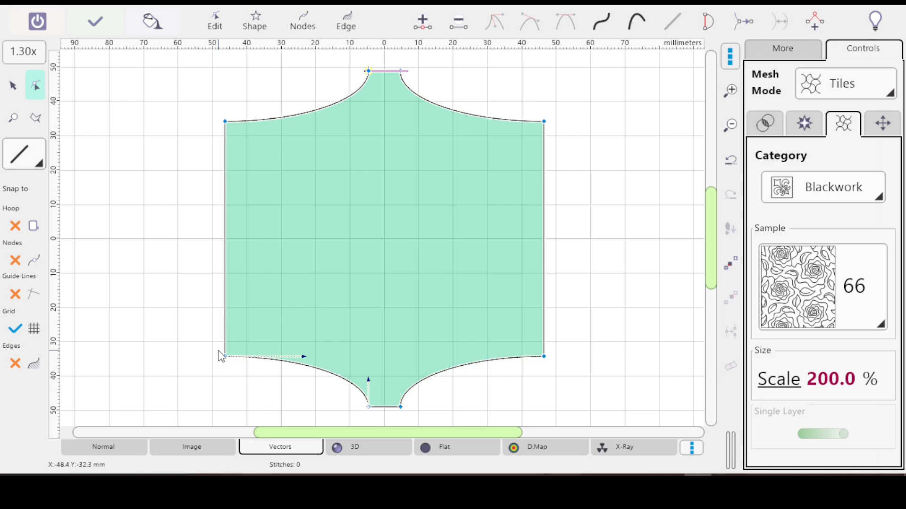
{"action": "key", "text": "Tab"}
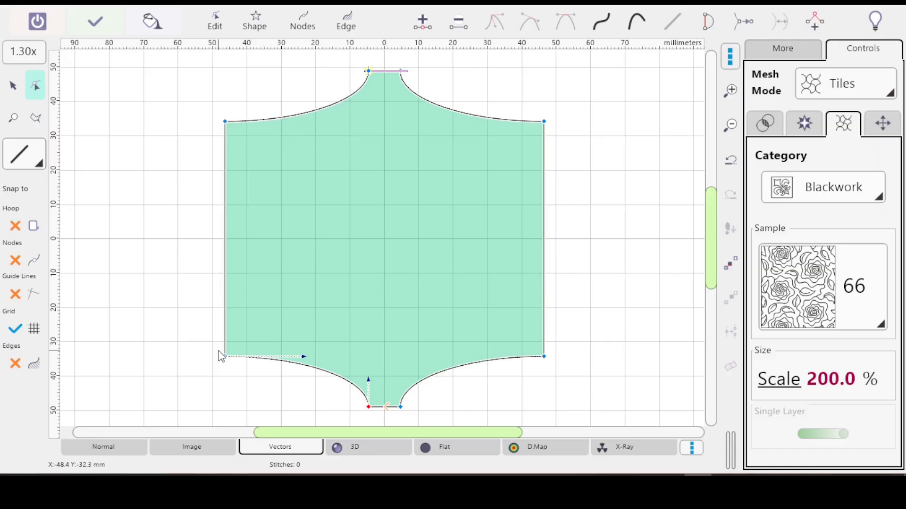
{"action": "key", "text": "Tab"}
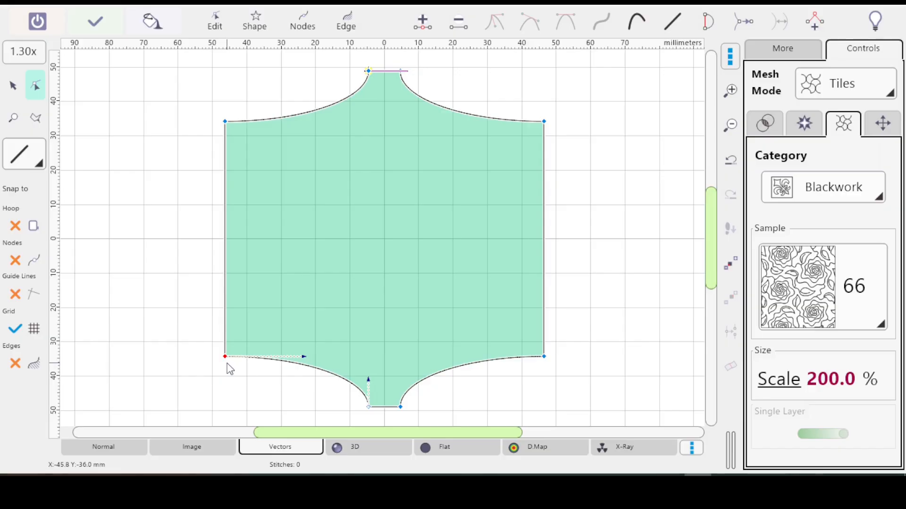
Step: Select the upper and lower nodes of the straight left edge in turn to examine its direction and edge type
{"action": "left_click", "coordinate": [225, 121]}
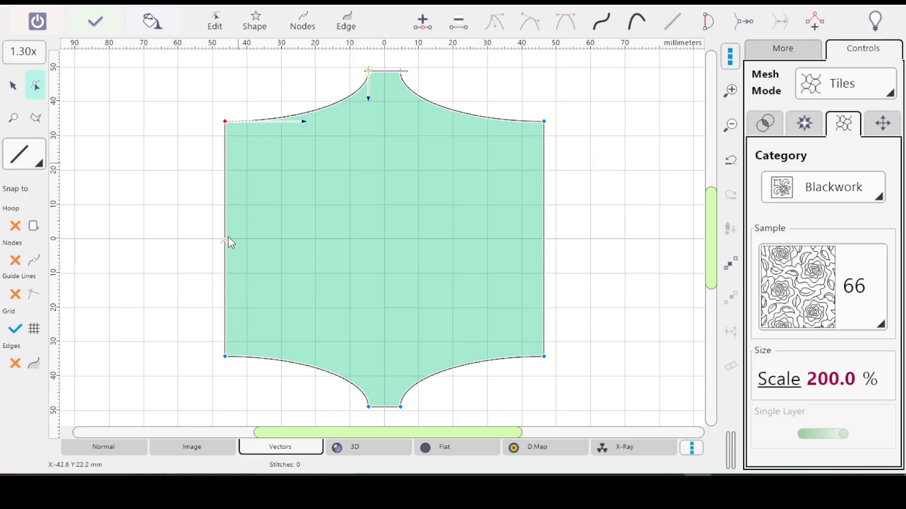
{"action": "left_click", "coordinate": [224, 357]}
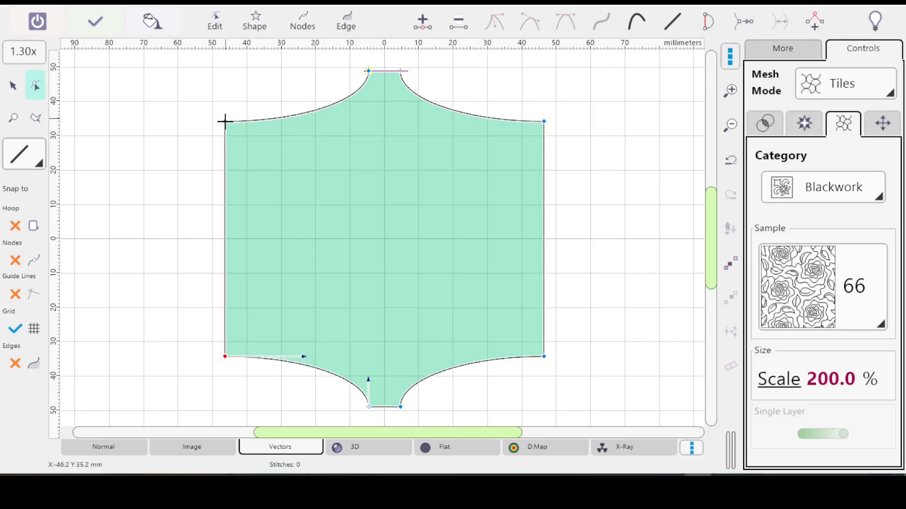
{"action": "left_click", "coordinate": [145, 287]}
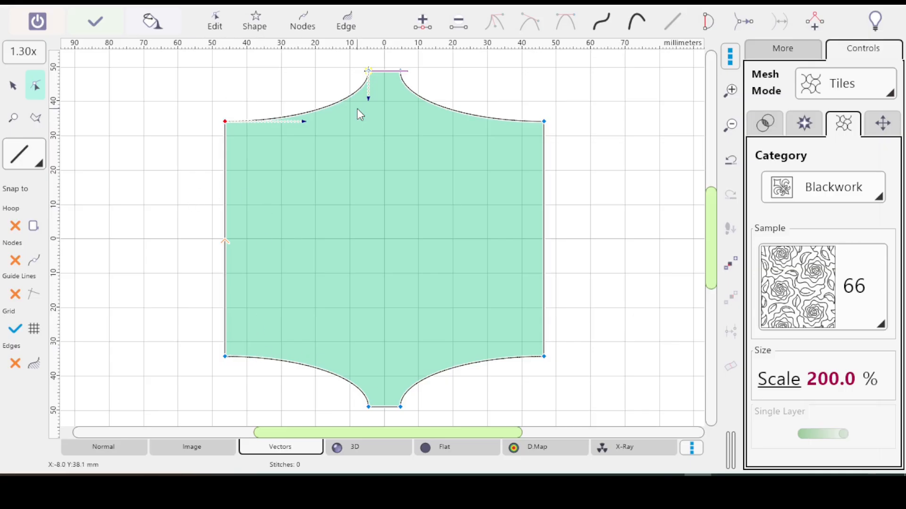
Step: Convert the left edge to a cubic curve, try bowing it outward with its upper control point, and undo the bow
{"action": "left_click", "coordinate": [604, 26]}
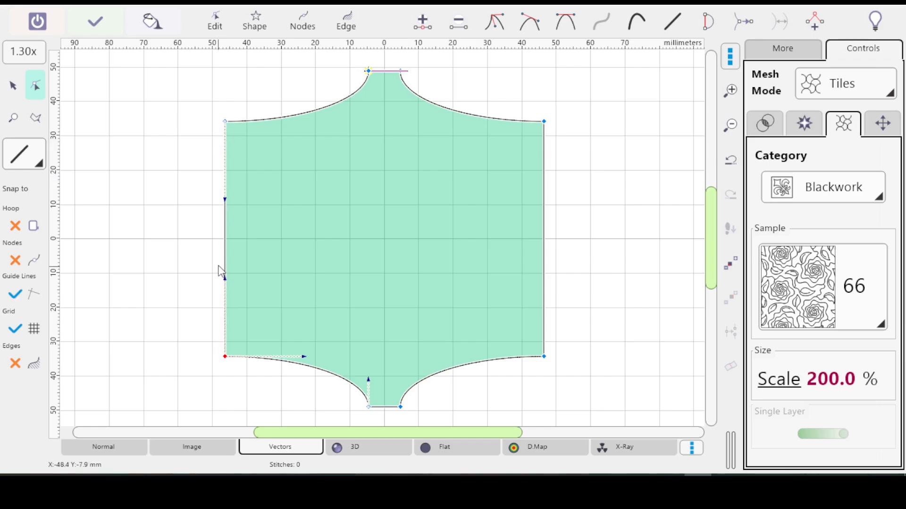
{"action": "left_click", "coordinate": [224, 279]}
{"action": "left_click", "coordinate": [225, 122]}
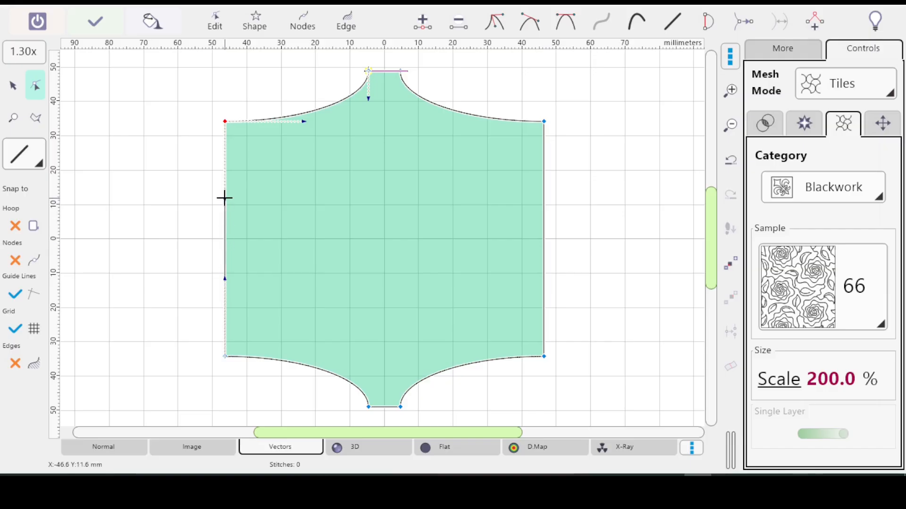
{"action": "left_click_drag", "start_coordinate": [225, 199], "coordinate": [193, 205]}
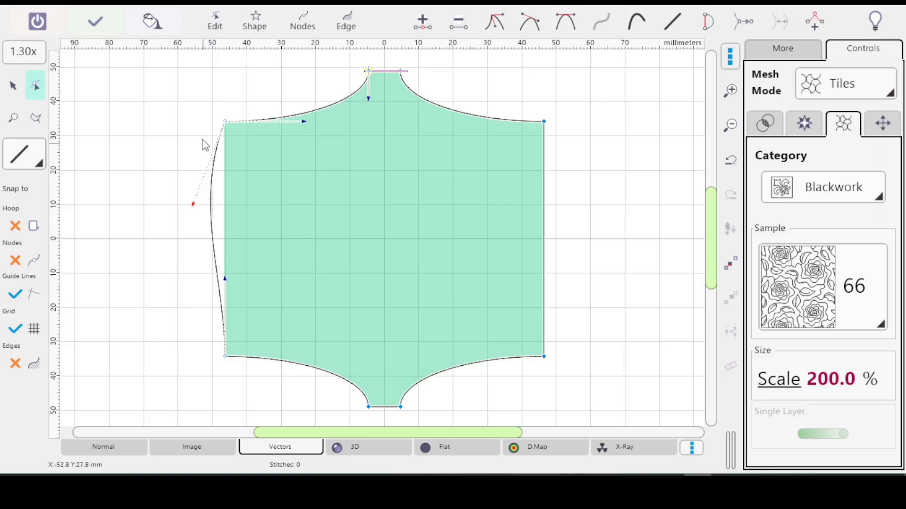
{"action": "key", "text": "ctrl+z"}
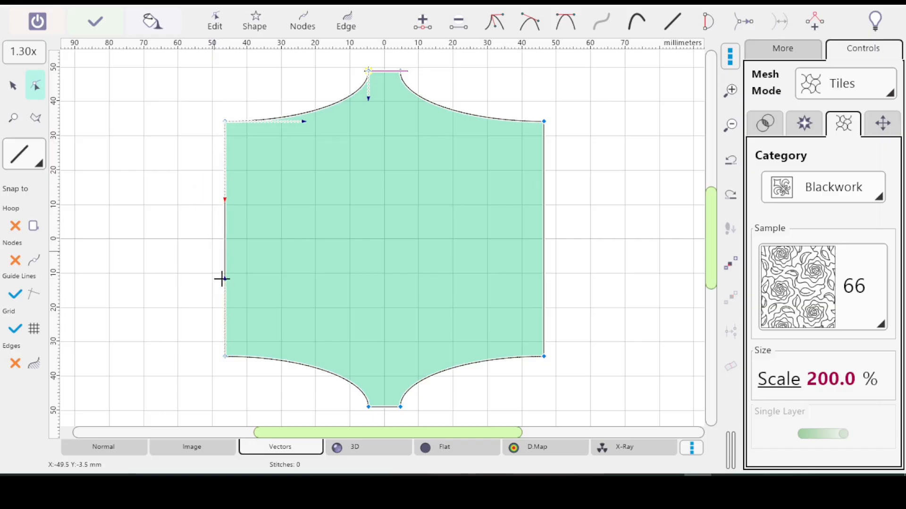
Step: Try pulling the left edge's lower control point into the shape and undo that move
{"action": "left_click", "coordinate": [221, 279]}
{"action": "left_click_drag", "start_coordinate": [225, 279], "coordinate": [264, 286]}
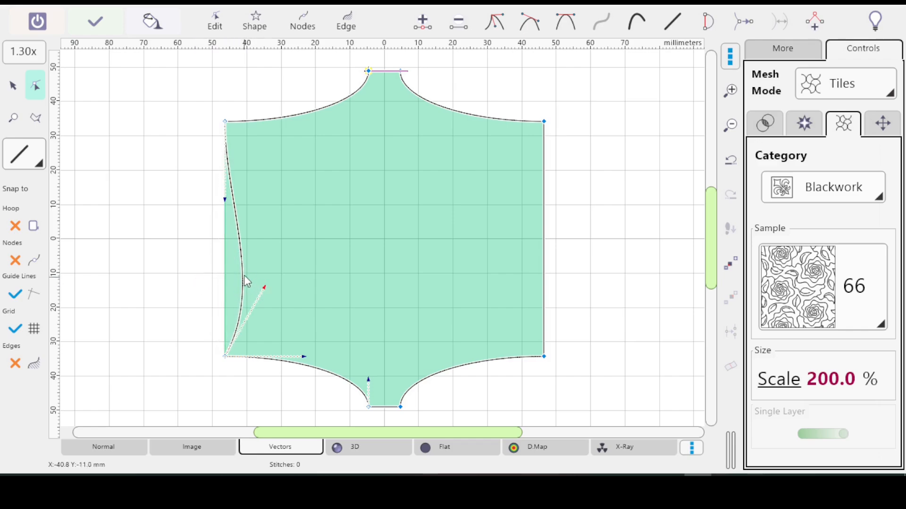
{"action": "key", "text": "ctrl+z"}
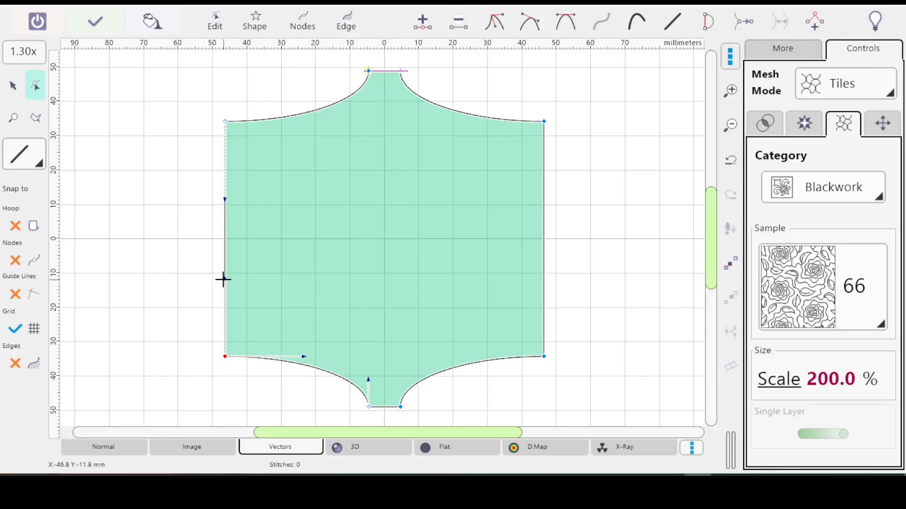
Step: Bend the left edge into an S-curve by moving its lower control point inside the shape and its upper one outside
{"action": "left_click_drag", "start_coordinate": [225, 279], "coordinate": [251, 283]}
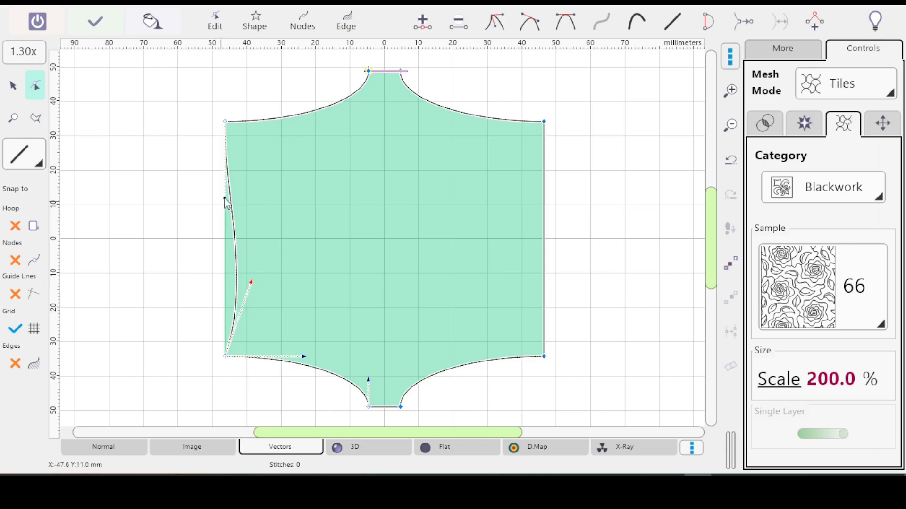
{"action": "left_click_drag", "start_coordinate": [227, 198], "coordinate": [163, 213]}
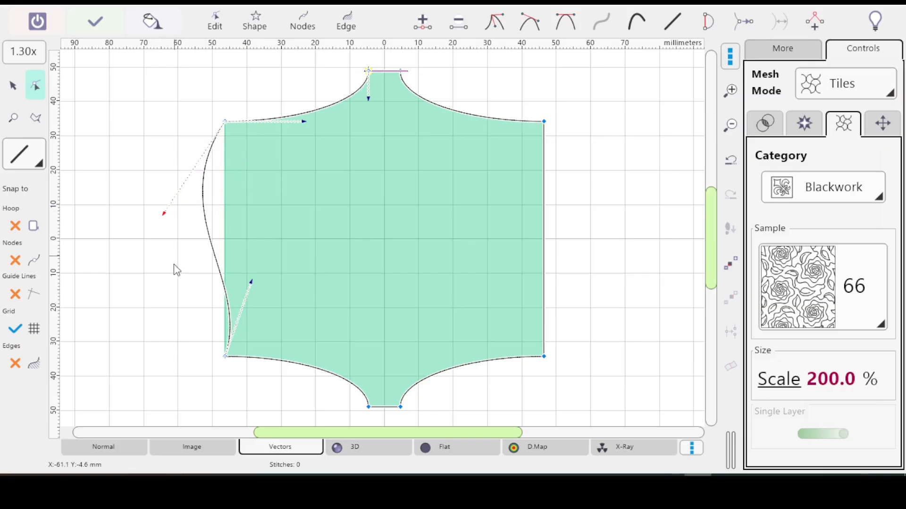
{"action": "left_click", "coordinate": [251, 283]}
{"action": "left_click_drag", "start_coordinate": [251, 282], "coordinate": [280, 295]}
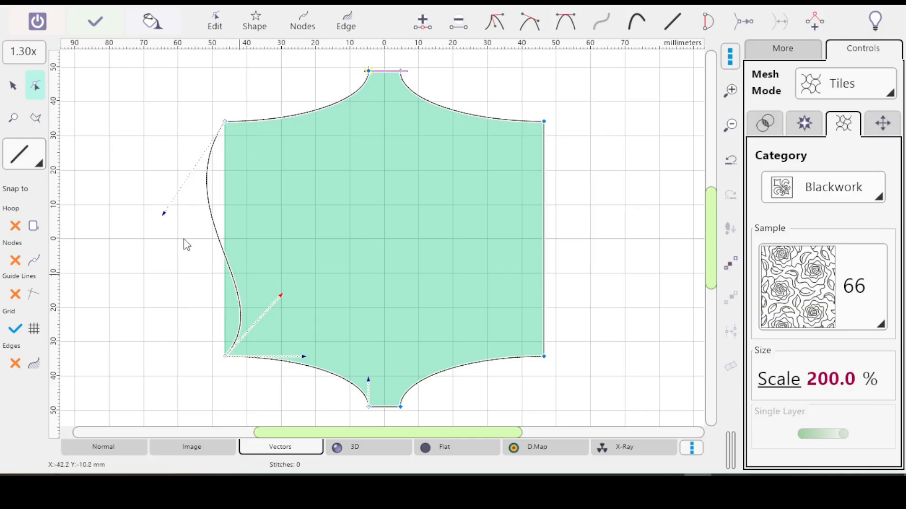
Step: Move both of the left edge's control points inside the shape to form a single, nearly symmetric inward bow
{"action": "left_click_drag", "start_coordinate": [162, 212], "coordinate": [305, 204]}
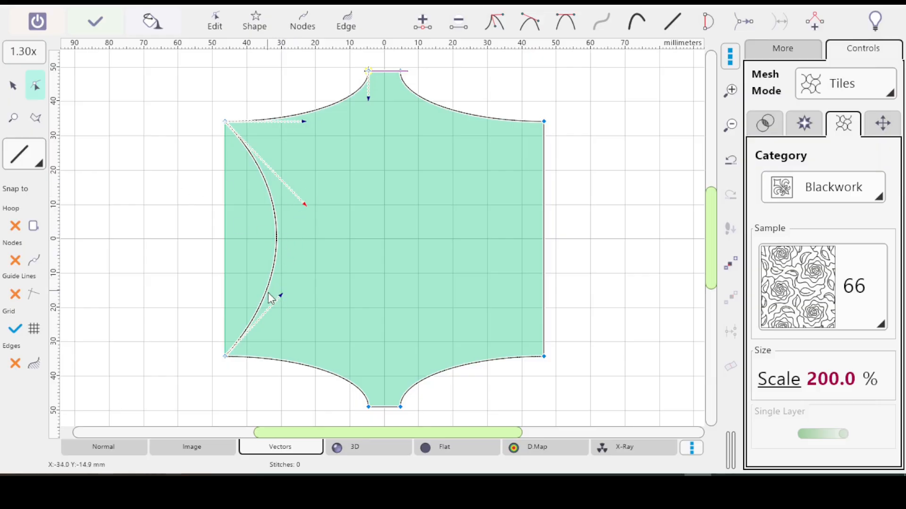
{"action": "left_click_drag", "start_coordinate": [281, 295], "coordinate": [322, 282]}
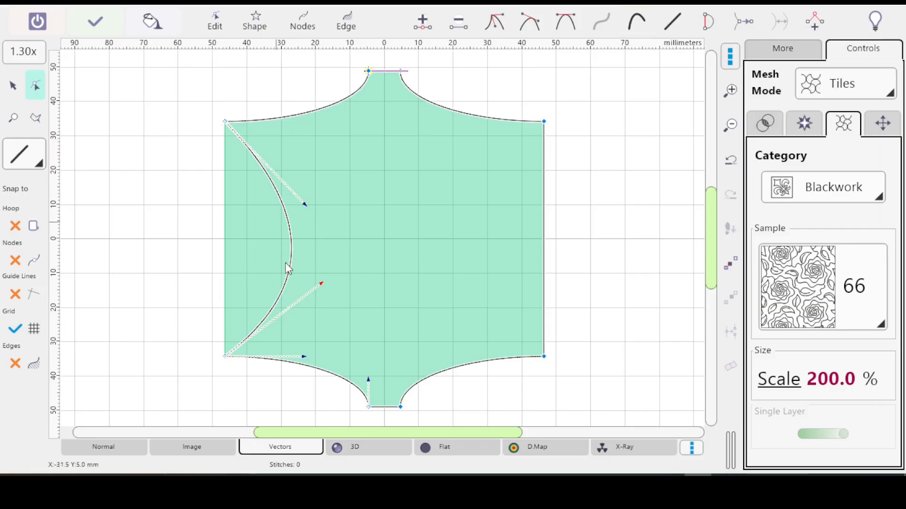
{"action": "mouse_move", "coordinate": [321, 284]}
{"action": "left_mouse_down"}
{"action": "mouse_move", "coordinate": [315, 241]}
{"action": "mouse_move", "coordinate": [316, 279]}
{"action": "left_mouse_up"}
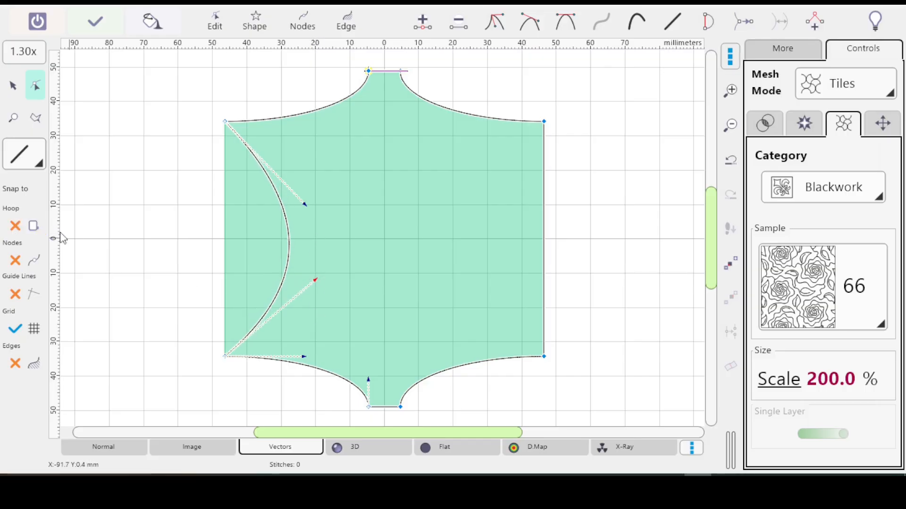
Step: Add a vertical guide line at about X −22 mm, enable guide-line snapping, and place the left edge's lower control point on it at Y 0
{"action": "left_click_drag", "start_coordinate": [52, 227], "coordinate": [308, 269]}
{"action": "left_click_drag", "start_coordinate": [314, 280], "coordinate": [309, 238]}
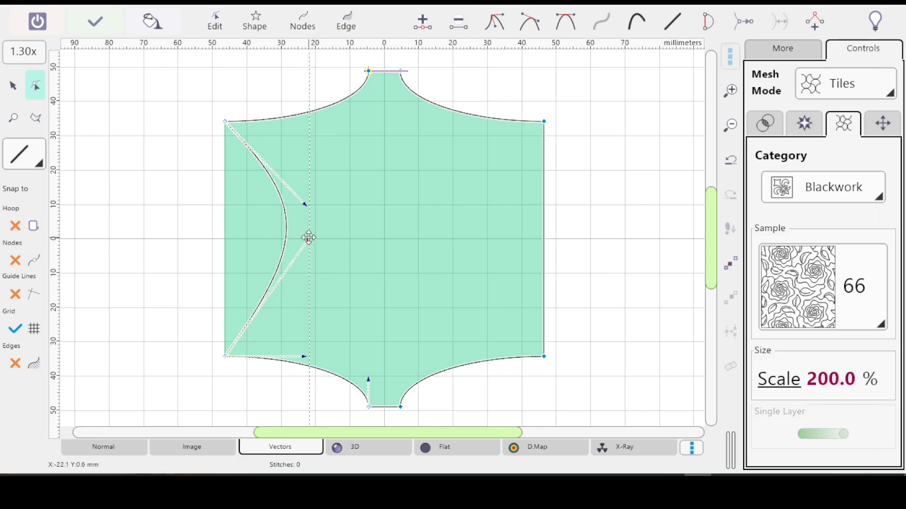
{"action": "left_click", "coordinate": [15, 330]}
{"action": "left_click", "coordinate": [14, 293]}
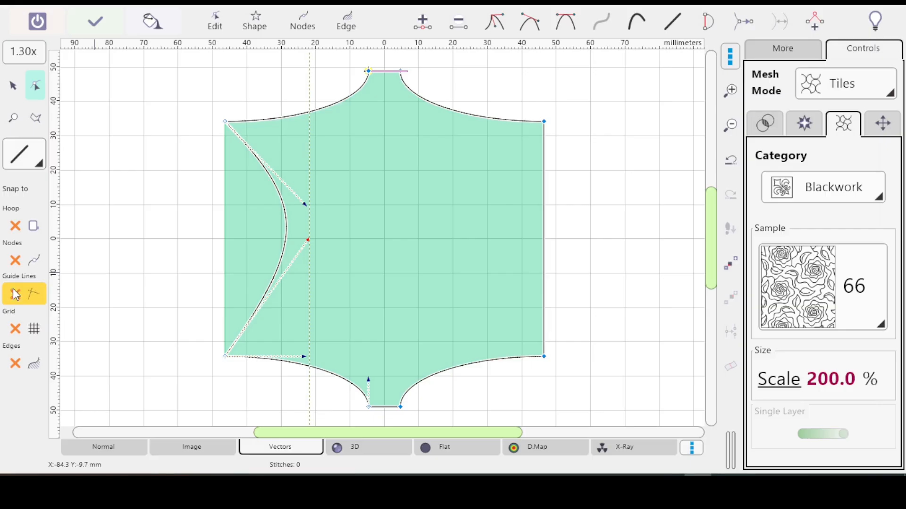
{"action": "left_click", "coordinate": [15, 331]}
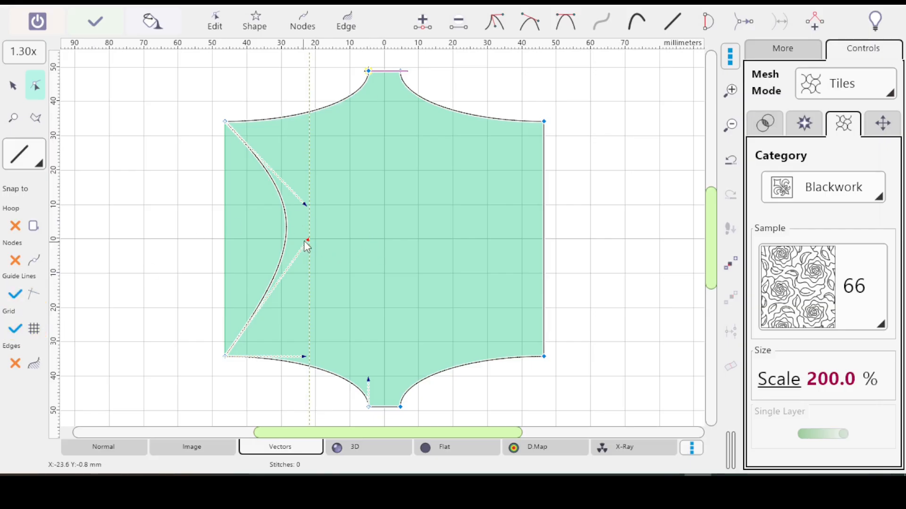
{"action": "mouse_move", "coordinate": [307, 240]}
{"action": "left_mouse_down"}
{"action": "mouse_move", "coordinate": [313, 232]}
{"action": "mouse_move", "coordinate": [308, 239]}
{"action": "left_mouse_up"}
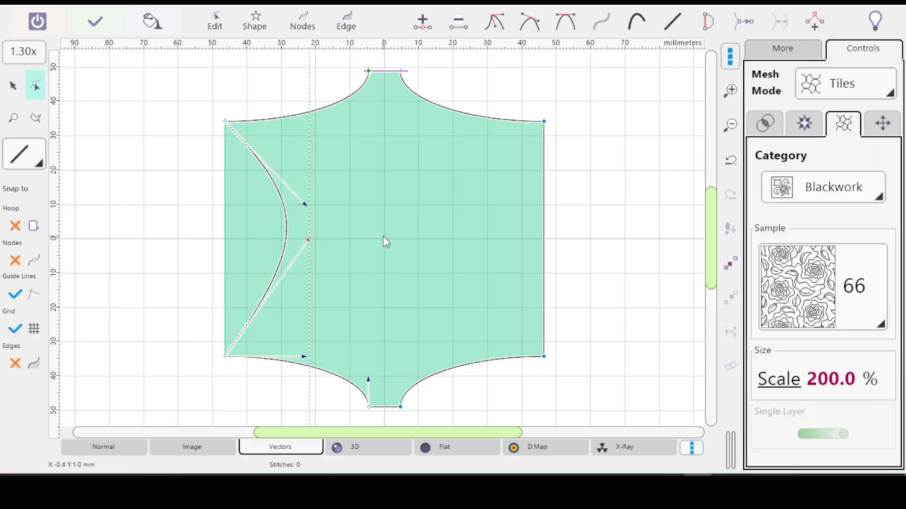
Step: Bring the upper control point onto the lower one, then spread them along the guide line to about Y 20 and Y −20 mm
{"action": "mouse_move", "coordinate": [307, 239]}
{"action": "left_mouse_down"}
{"action": "mouse_move", "coordinate": [303, 222]}
{"action": "mouse_move", "coordinate": [306, 238]}
{"action": "left_mouse_up"}
{"action": "left_click", "coordinate": [303, 205]}
{"action": "left_click_drag", "start_coordinate": [302, 206], "coordinate": [308, 239]}
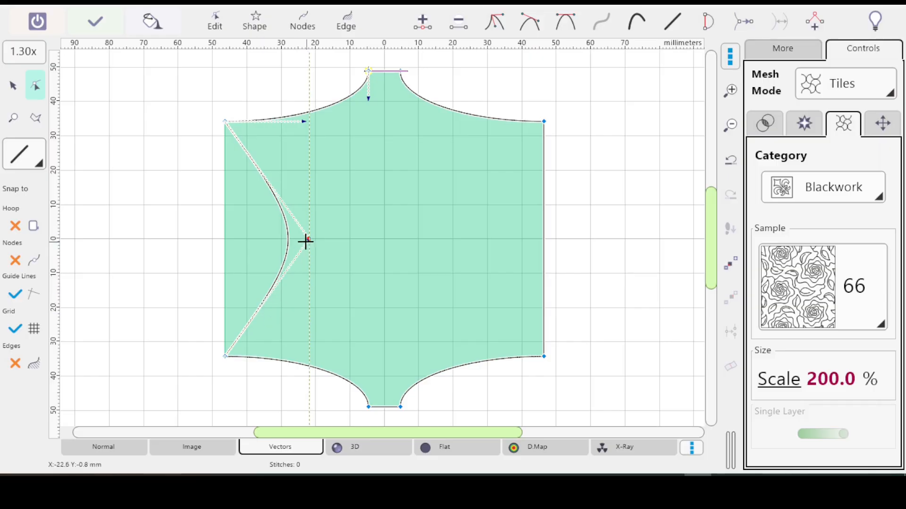
{"action": "left_click_drag", "start_coordinate": [309, 240], "coordinate": [308, 170]}
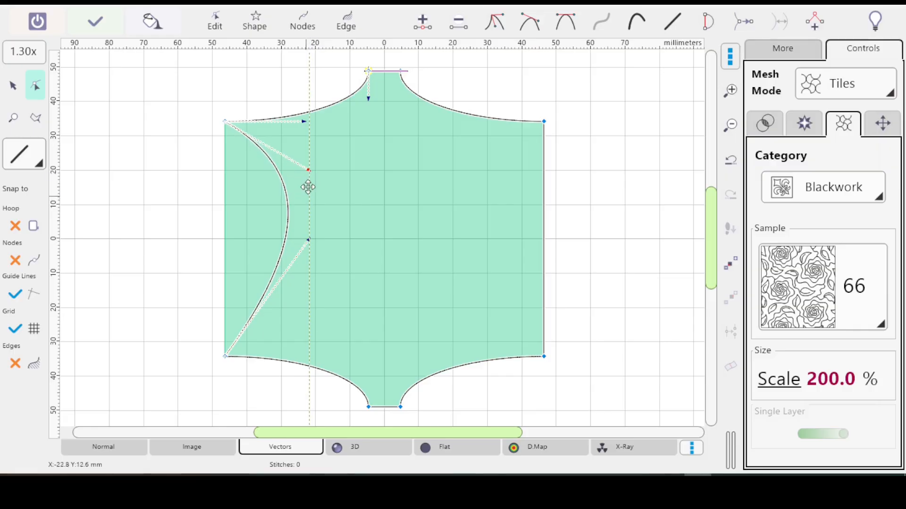
{"action": "left_click_drag", "start_coordinate": [309, 245], "coordinate": [309, 309]}
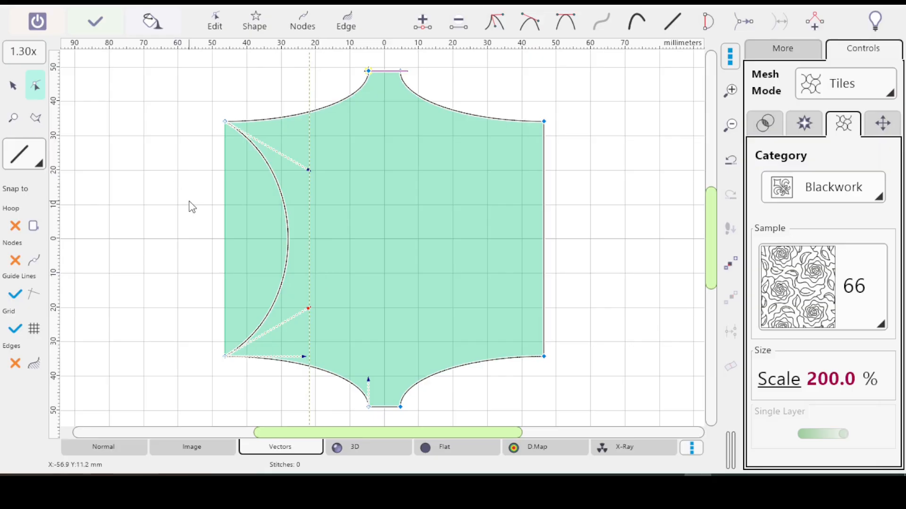
Step: Undo the control-point moves made on the left edge since the guide line was added, plus the last fine adjustment before it
{"action": "key", "text": "ctrl+z"}
{"action": "key", "text": "ctrl+z"}
{"action": "key", "text": "ctrl+z"}
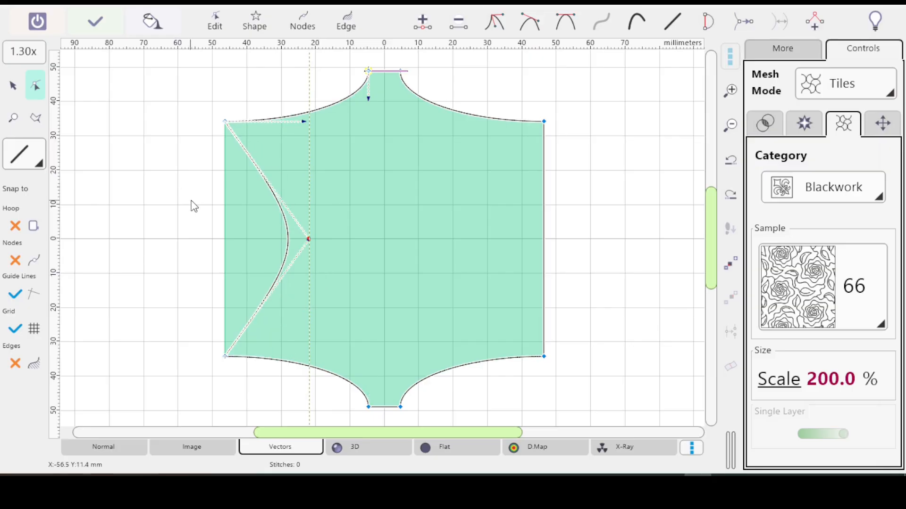
{"action": "key", "text": "ctrl+z"}
{"action": "key", "text": "ctrl+z"}
{"action": "key", "text": "ctrl+z"}
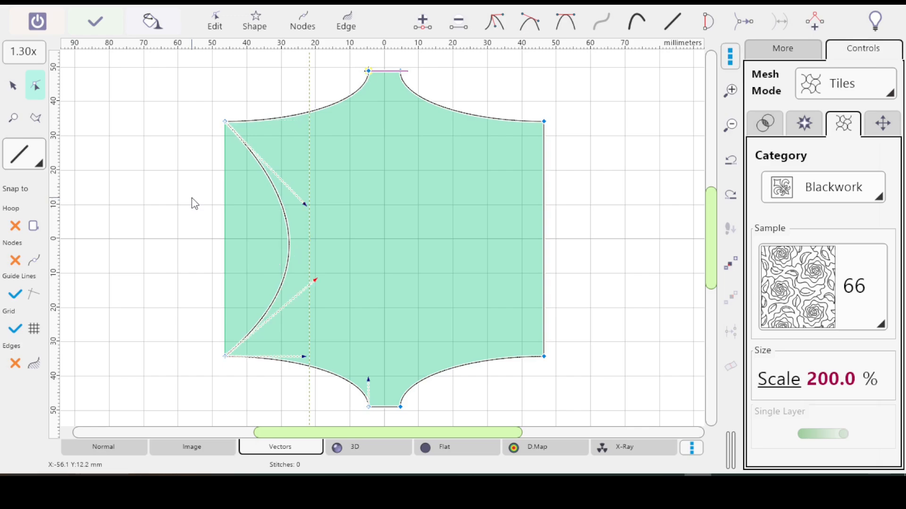
{"action": "key", "text": "ctrl+z"}
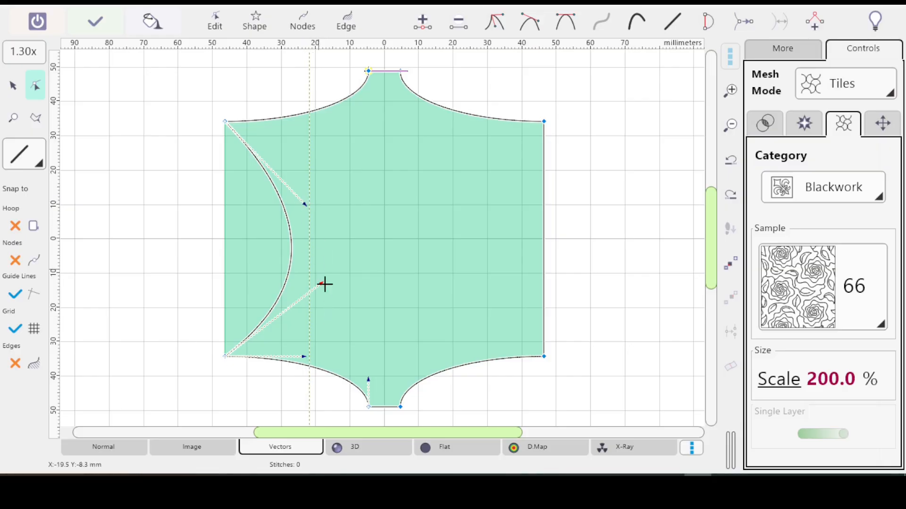
Step: Convert the curved left edge back to a straight line and select its upper and lower nodes in turn
{"action": "left_click", "coordinate": [224, 121]}
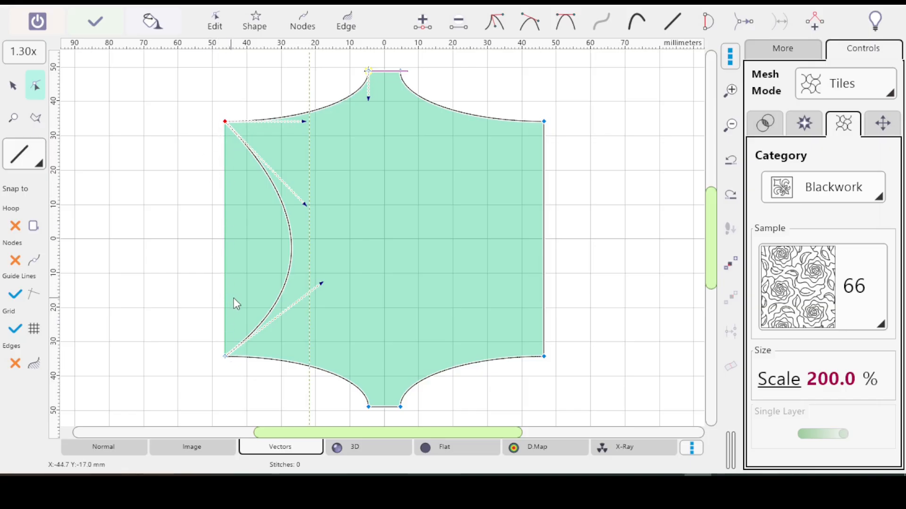
{"action": "left_click", "coordinate": [321, 284]}
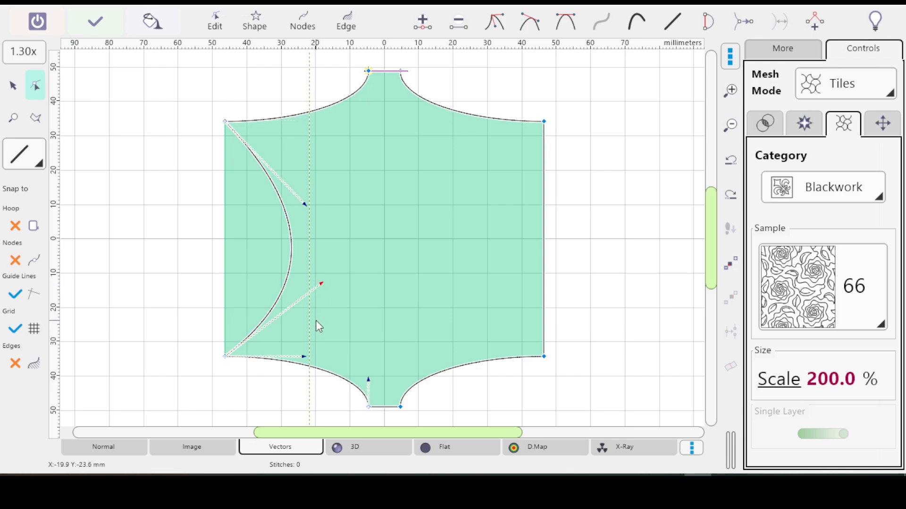
{"action": "left_click", "coordinate": [674, 21]}
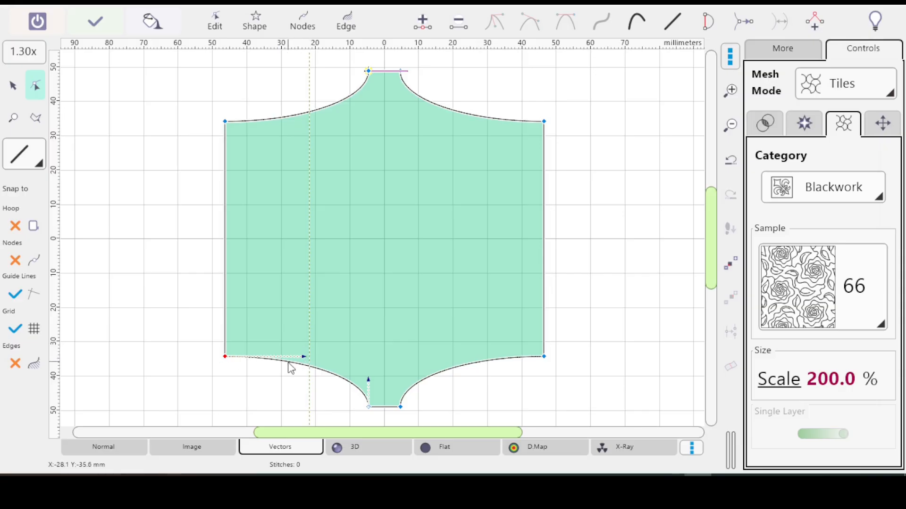
{"action": "left_click", "coordinate": [224, 121]}
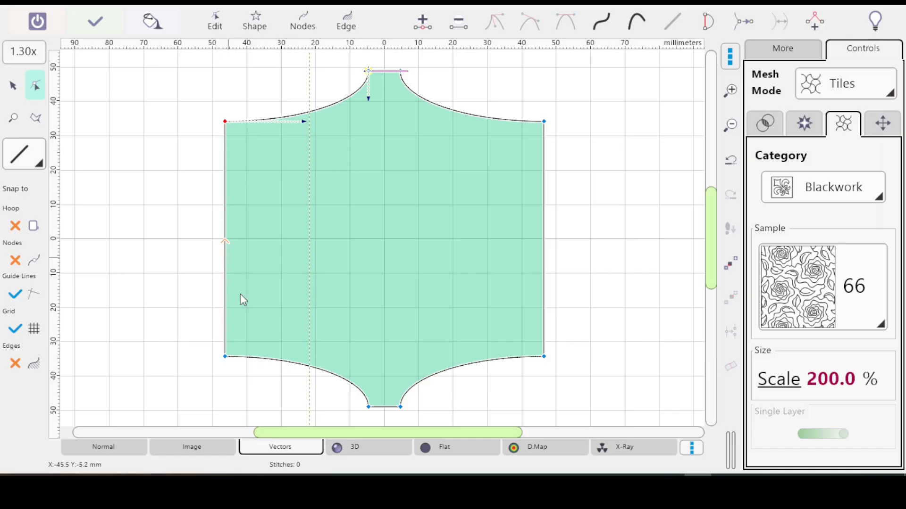
{"action": "left_click", "coordinate": [224, 357]}
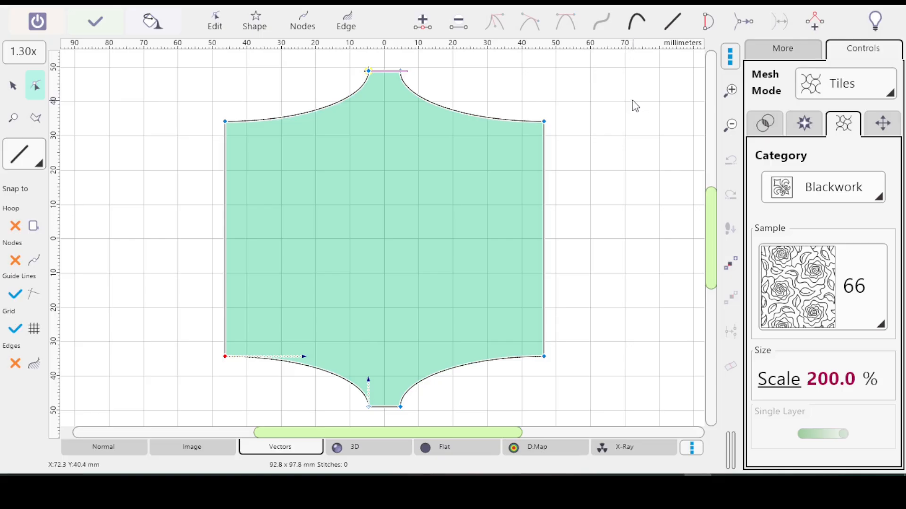
Step: Apply the edits to the mesh-fill shape and leave its node editing
{"action": "left_click", "coordinate": [637, 22]}
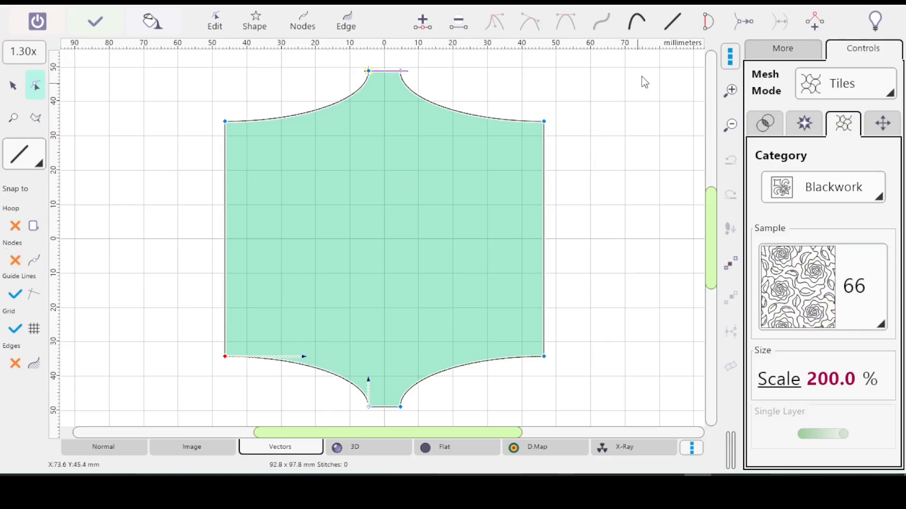
{"action": "left_click", "coordinate": [638, 21]}
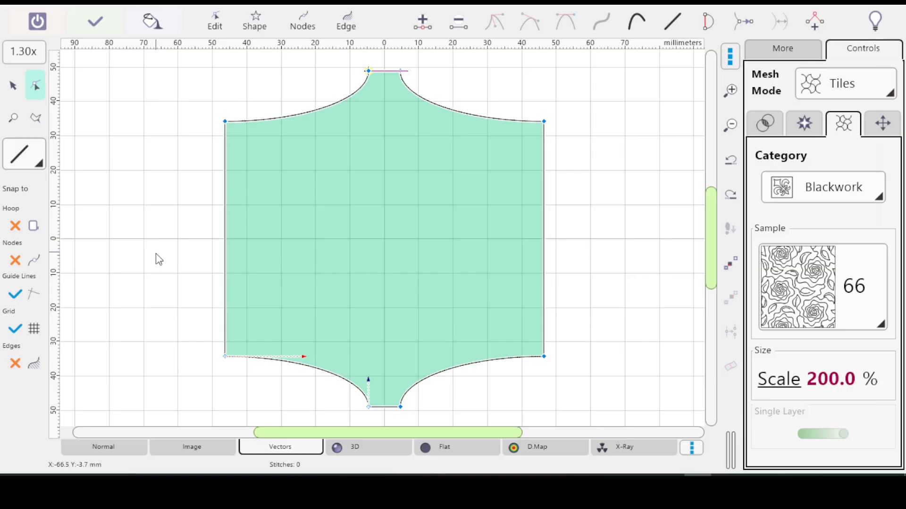
{"action": "left_click", "coordinate": [152, 21]}
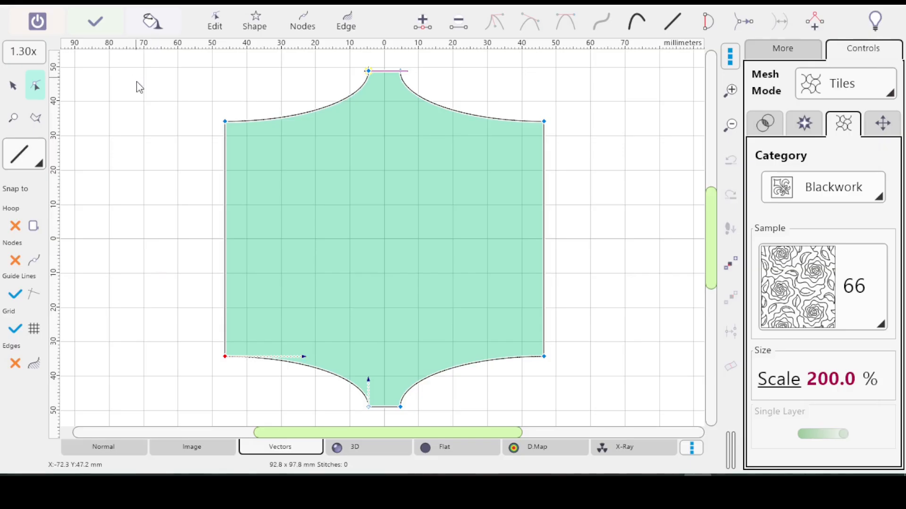
{"action": "left_click", "coordinate": [94, 19]}
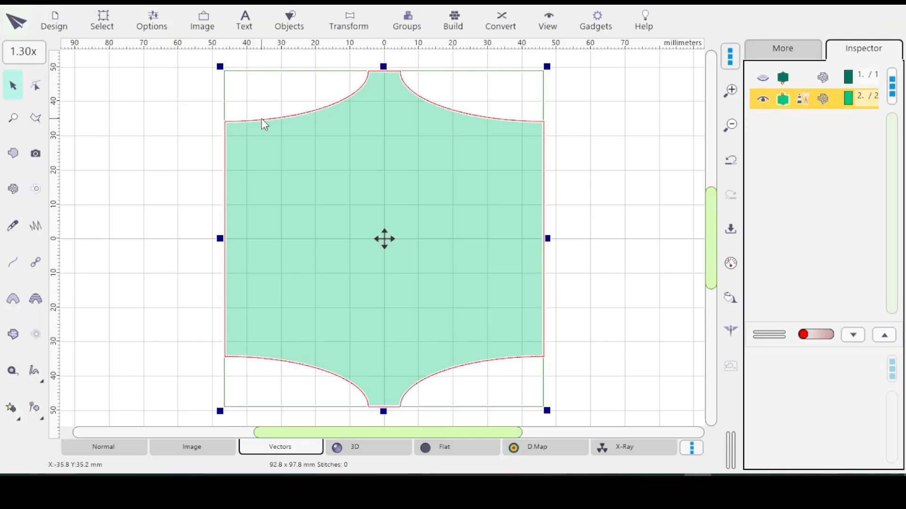
Step: Start a text object in Alphabet 16 with a straight baseline beginning at about X −40, Y −5 mm on the shape
{"action": "left_click", "coordinate": [244, 26]}
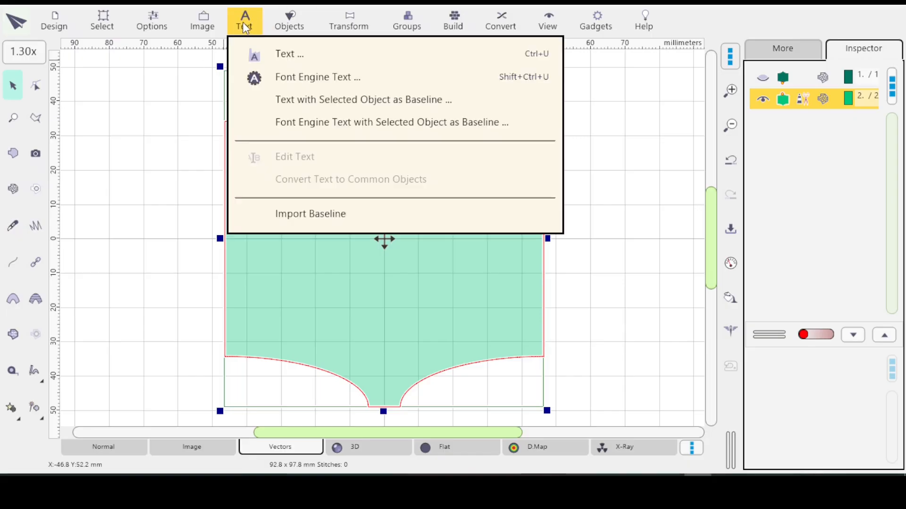
{"action": "left_click", "coordinate": [271, 55]}
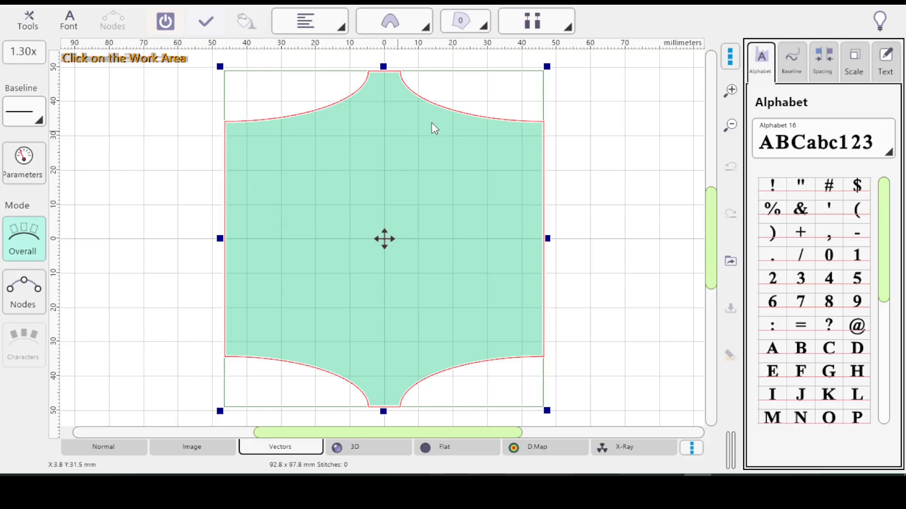
{"action": "left_click", "coordinate": [887, 151]}
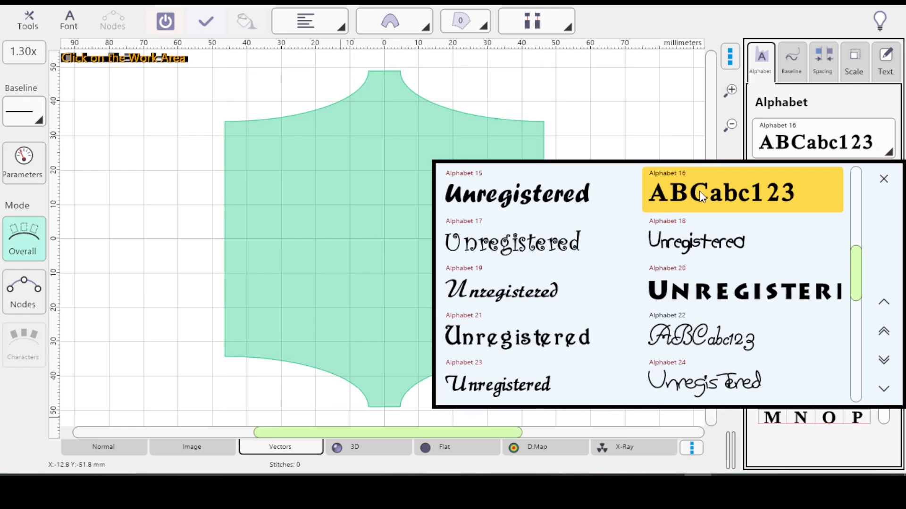
{"action": "left_click", "coordinate": [698, 192]}
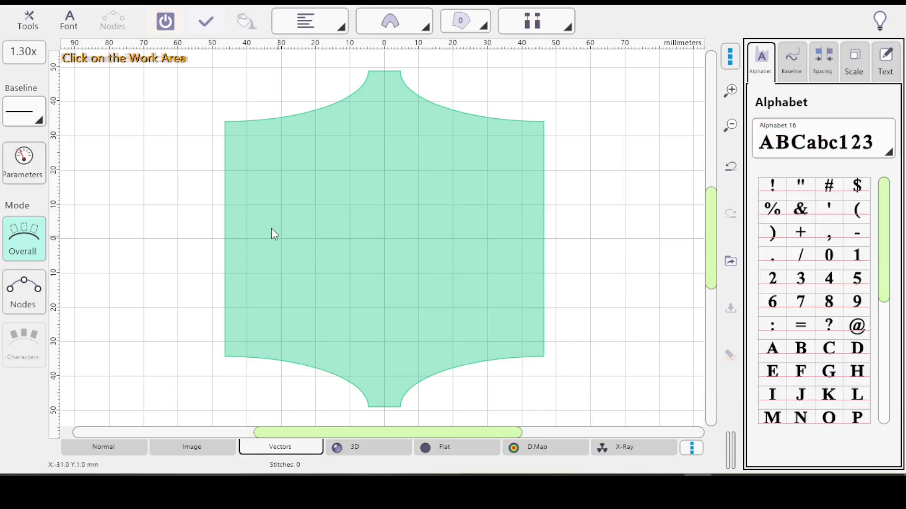
{"action": "left_click", "coordinate": [247, 258]}
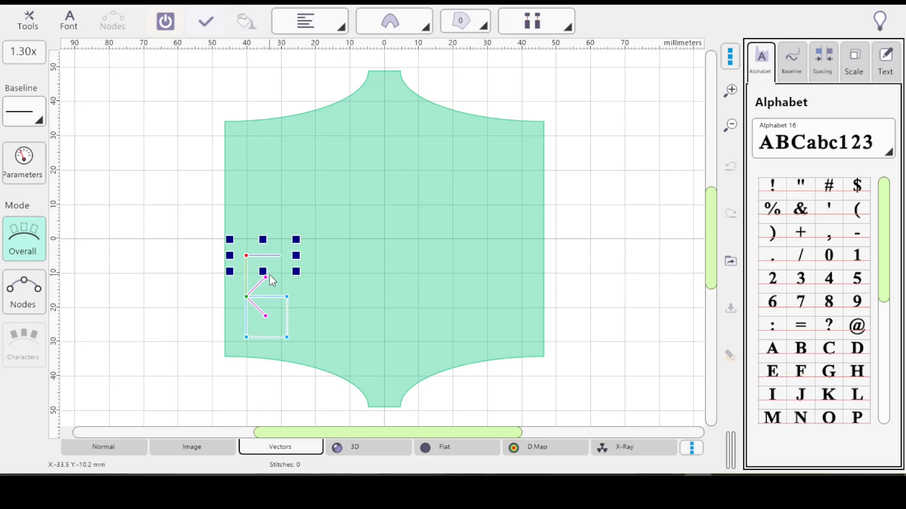
Step: Enter HJTYM as the lettering, shift it down about 1 mm and finalize it
{"action": "type", "text": "HJ"}
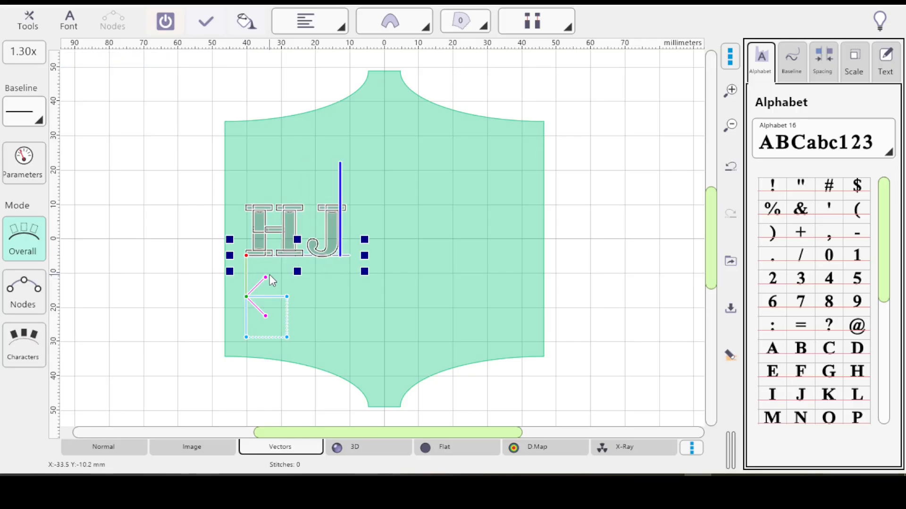
{"action": "type", "text": "TYM"}
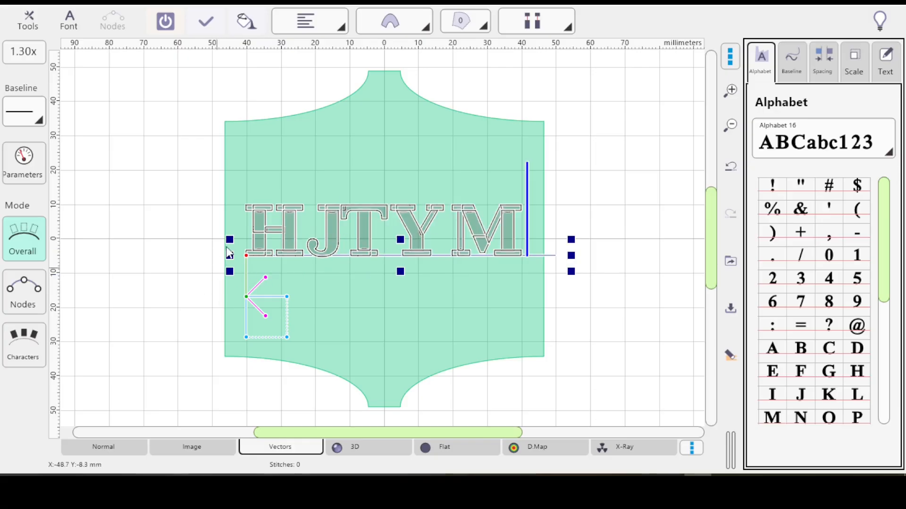
{"action": "mouse_move", "coordinate": [246, 255]}
{"action": "left_mouse_down"}
{"action": "mouse_move", "coordinate": [258, 270]}
{"action": "mouse_move", "coordinate": [245, 256]}
{"action": "mouse_move", "coordinate": [242, 270]}
{"action": "left_mouse_up"}
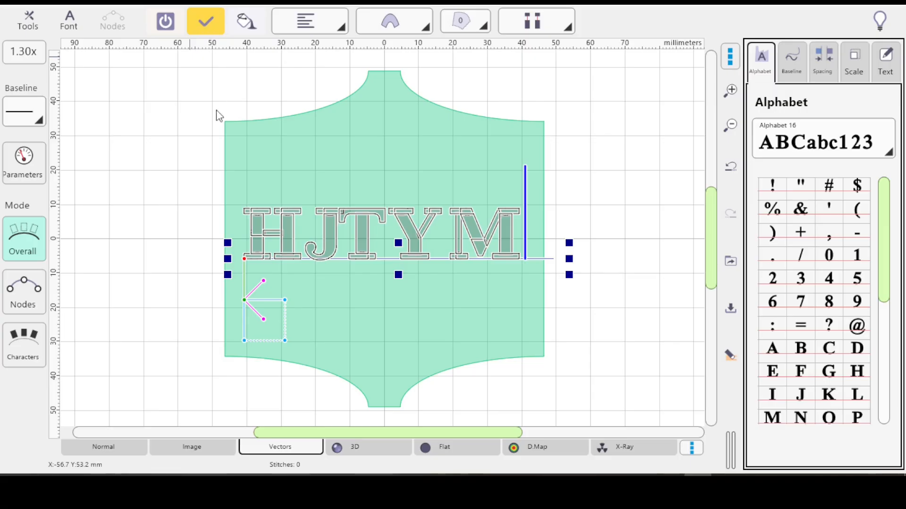
{"action": "key", "text": "Return"}
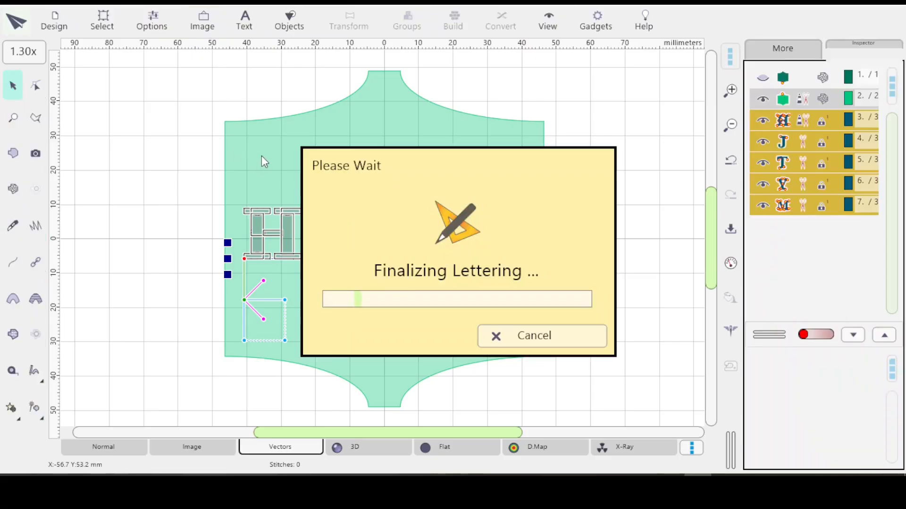
Step: Combine the HJTYM letters with Group 2 and centre the lettering on the work area's origin
{"action": "right_click", "coordinate": [788, 161]}
{"action": "mouse_move", "coordinate": [718, 243]}
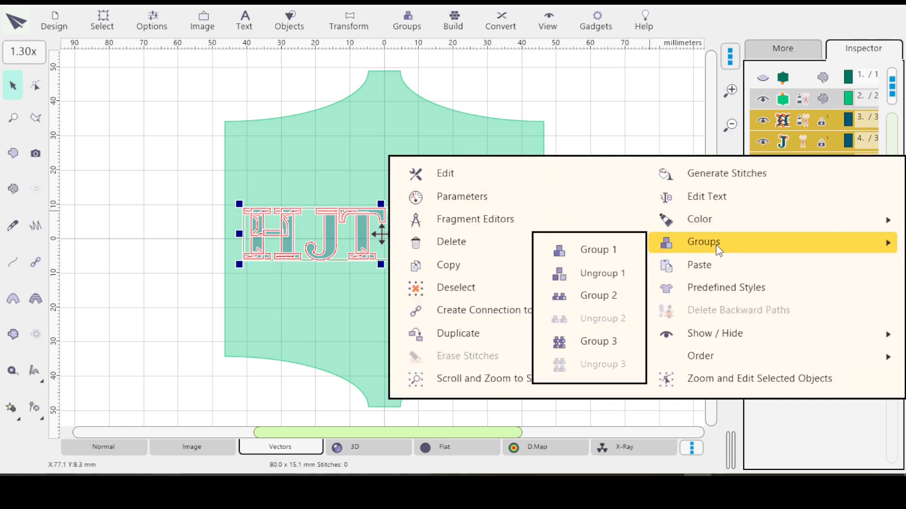
{"action": "left_click", "coordinate": [593, 296]}
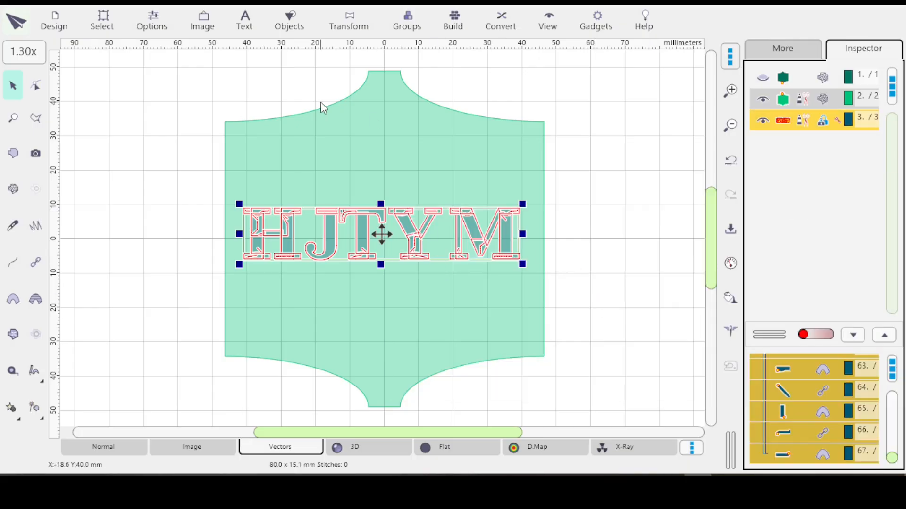
{"action": "key", "text": "Right"}
{"action": "key", "text": "Down"}
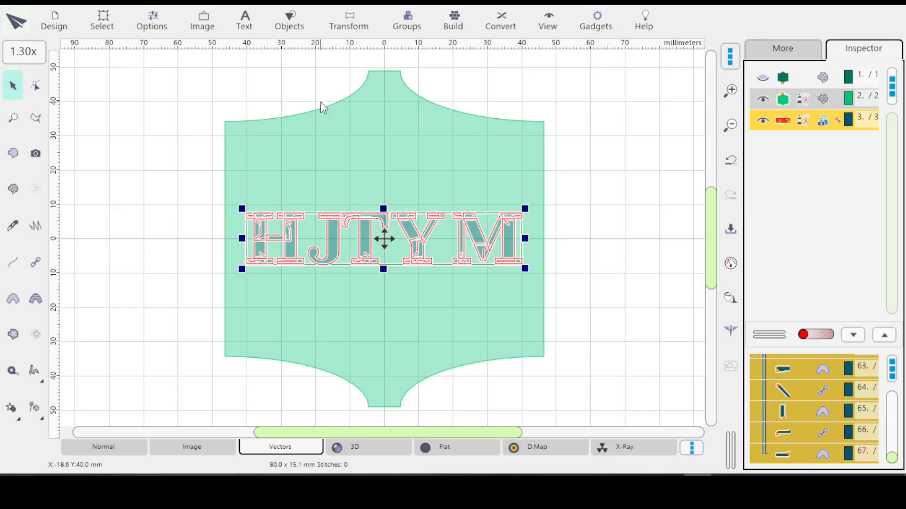
Step: Generate stitches for the mesh-fill shape and the lettering together, and show the design in the 3D view
{"action": "left_click", "coordinate": [820, 99], "text": "shift"}
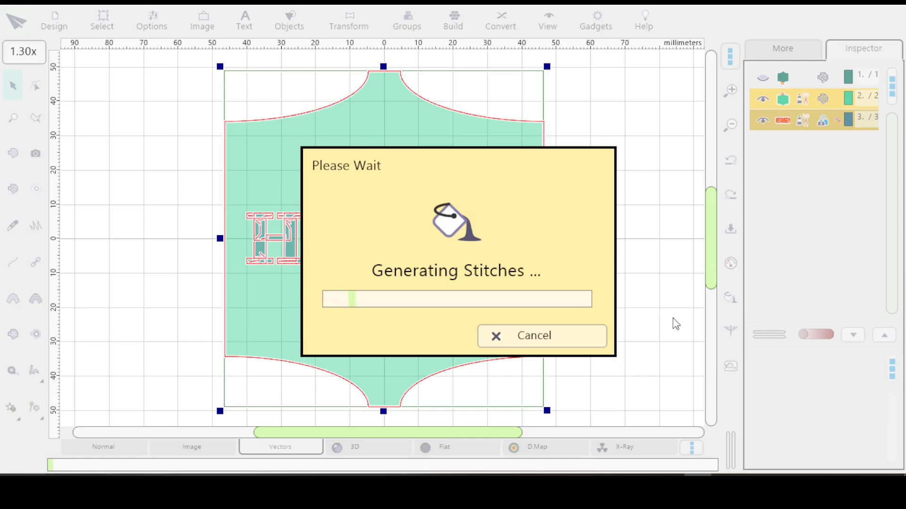
{"action": "left_click", "coordinate": [368, 447]}
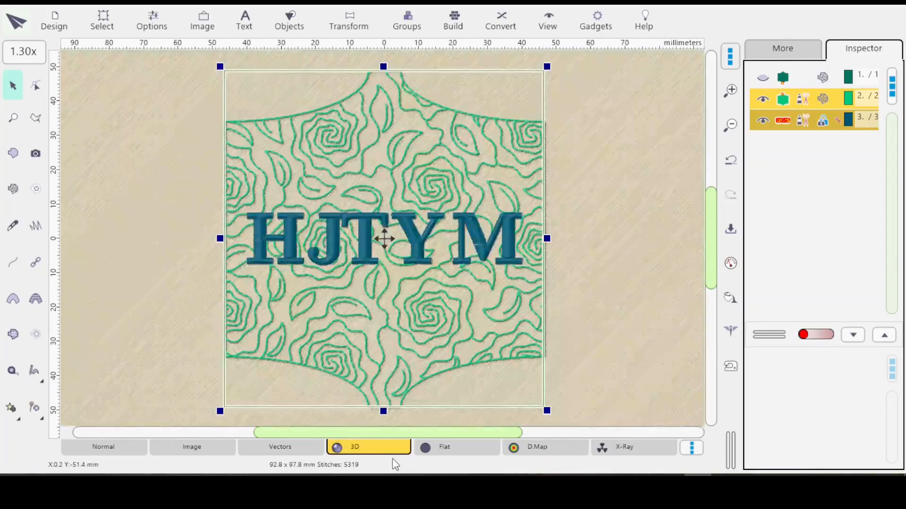
{"action": "left_click", "coordinate": [659, 274]}
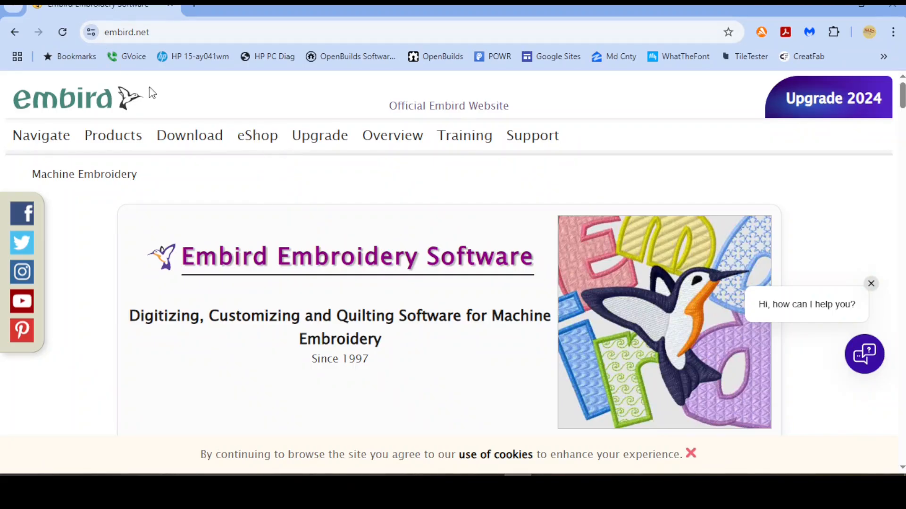
Step: On embird.net in the browser, open the Purchase Software shop and the product page of the Embird Software Configurable Bundle
{"action": "left_click", "coordinate": [259, 144]}
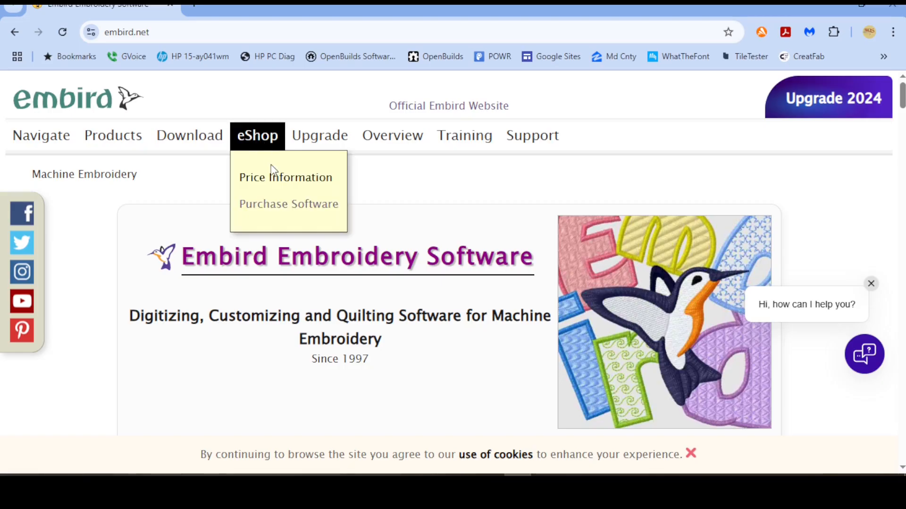
{"action": "left_click", "coordinate": [281, 208]}
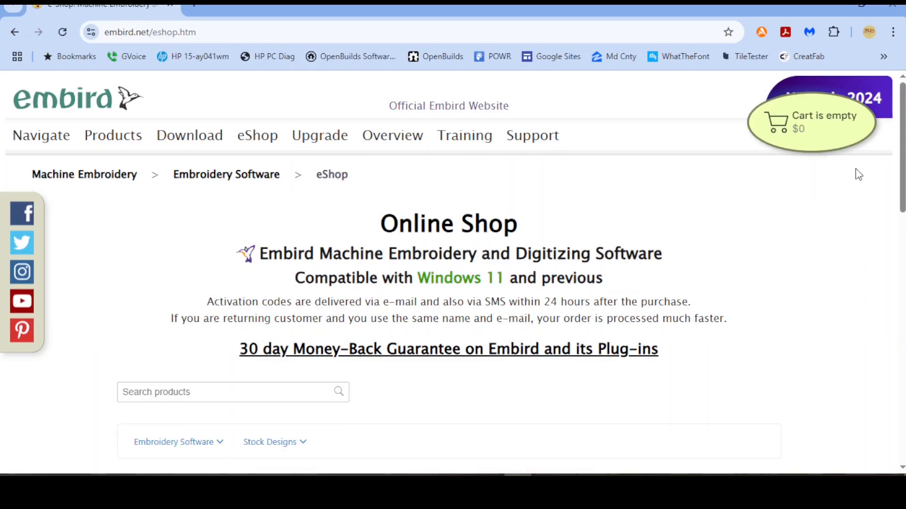
{"action": "left_click_drag", "start_coordinate": [902, 126], "coordinate": [902, 260]}
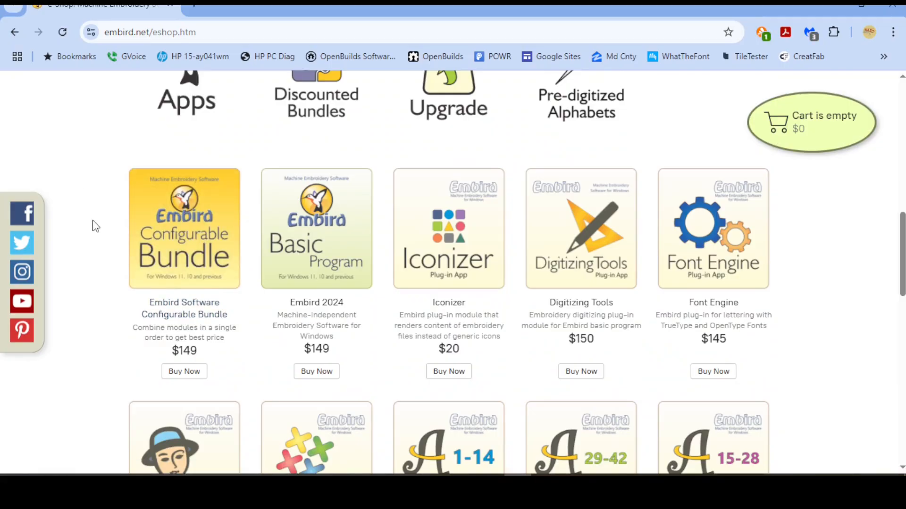
{"action": "left_click", "coordinate": [180, 234]}
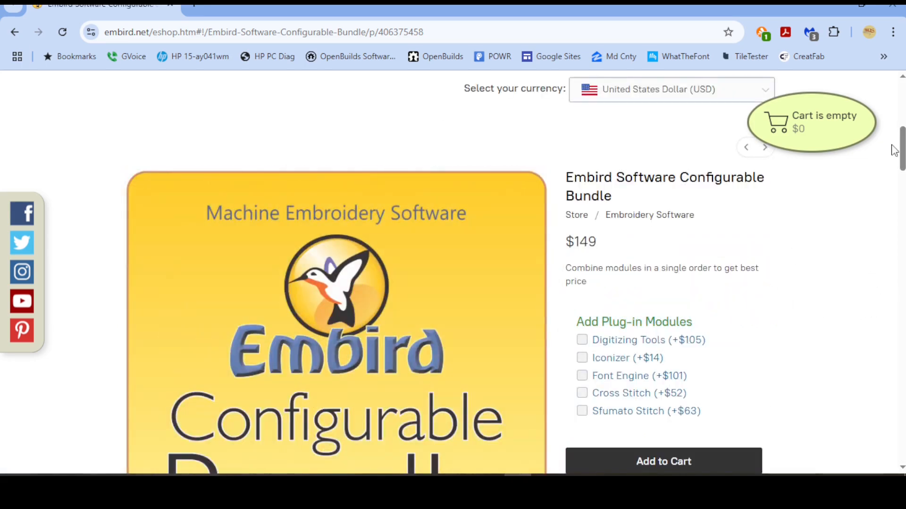
{"action": "scroll", "coordinate": [665, 195], "scroll_direction": "down", "scroll_amount": 1}
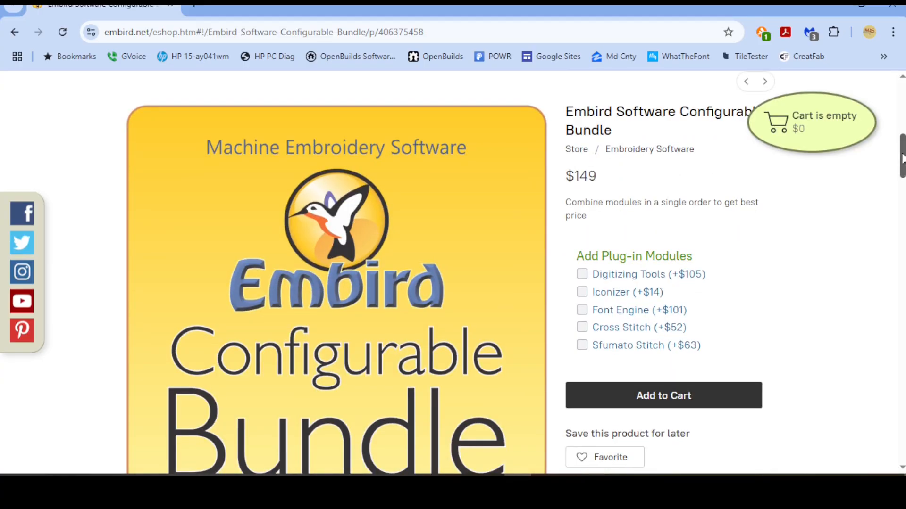
{"action": "scroll", "coordinate": [689, 199], "scroll_direction": "up", "scroll_amount": 1}
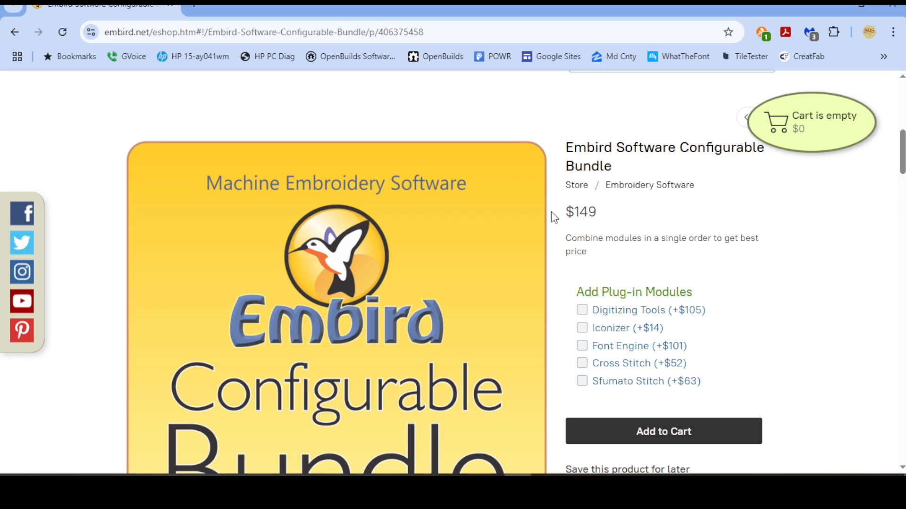
Step: Include the Digitizing Tools, Iconizer and Font Engine plug-ins in the bundle and add it to the cart
{"action": "left_click", "coordinate": [582, 311]}
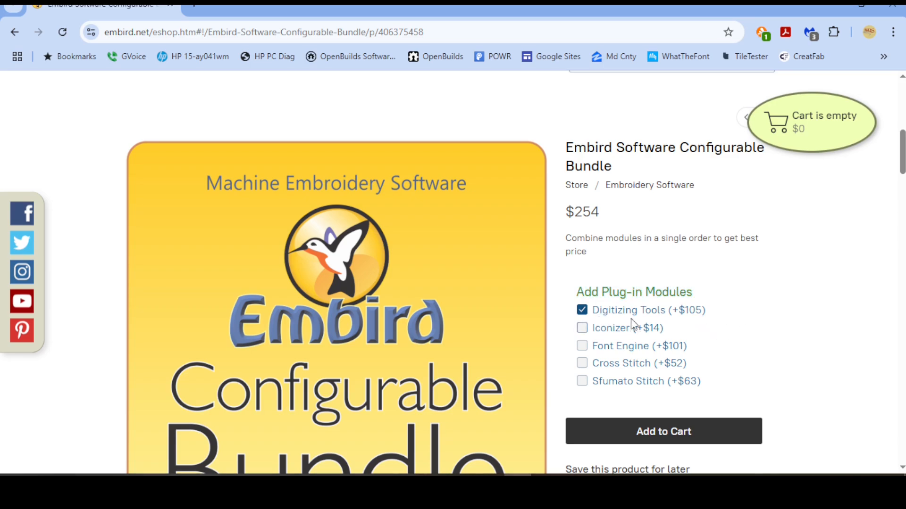
{"action": "left_click", "coordinate": [583, 329]}
{"action": "left_click", "coordinate": [582, 347]}
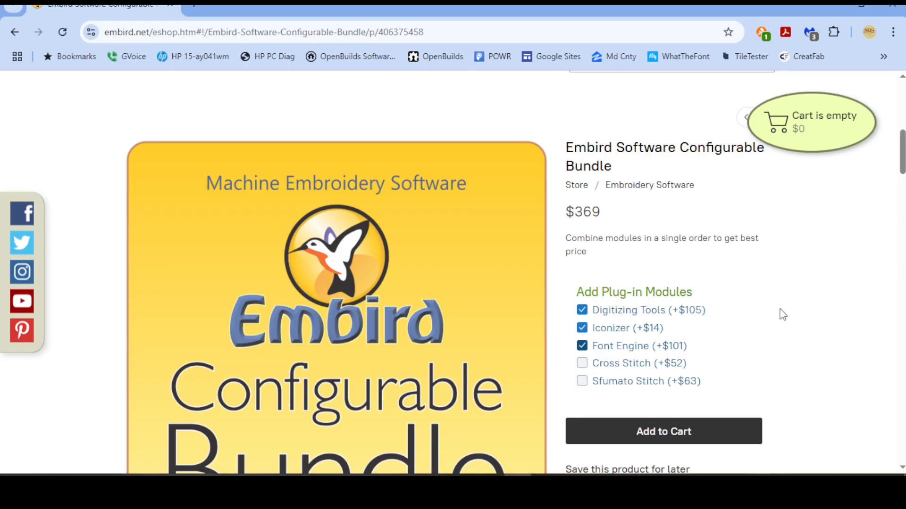
{"action": "left_click", "coordinate": [660, 436]}
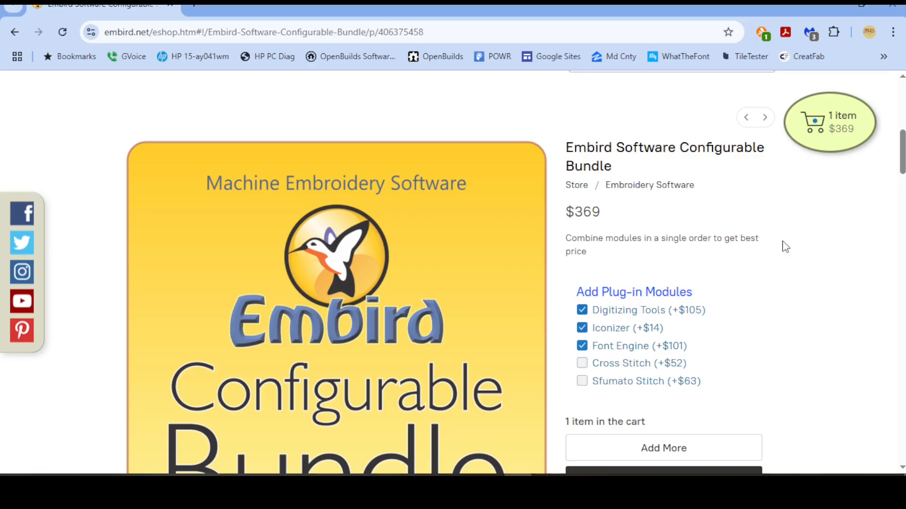
Step: Open the shopping cart and apply the coupon code HJTYM to the order
{"action": "left_click", "coordinate": [840, 122]}
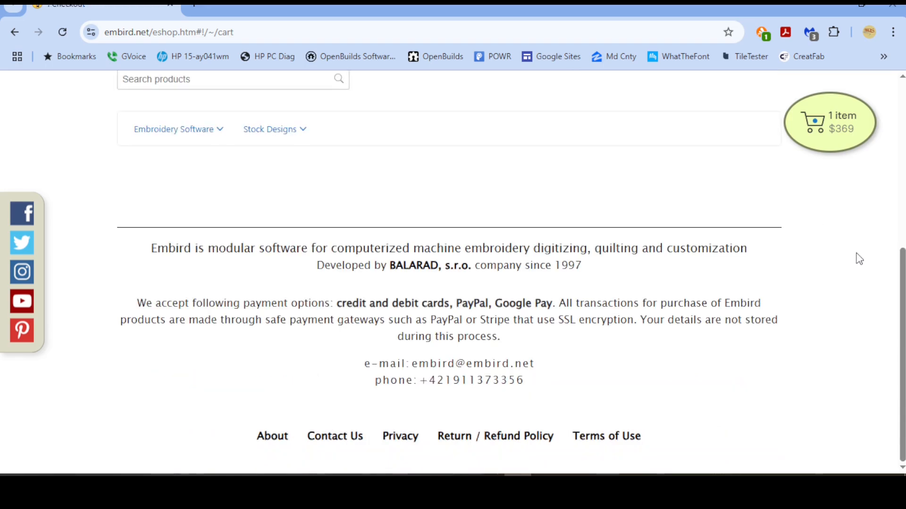
{"action": "left_click_drag", "start_coordinate": [901, 294], "coordinate": [895, 317]}
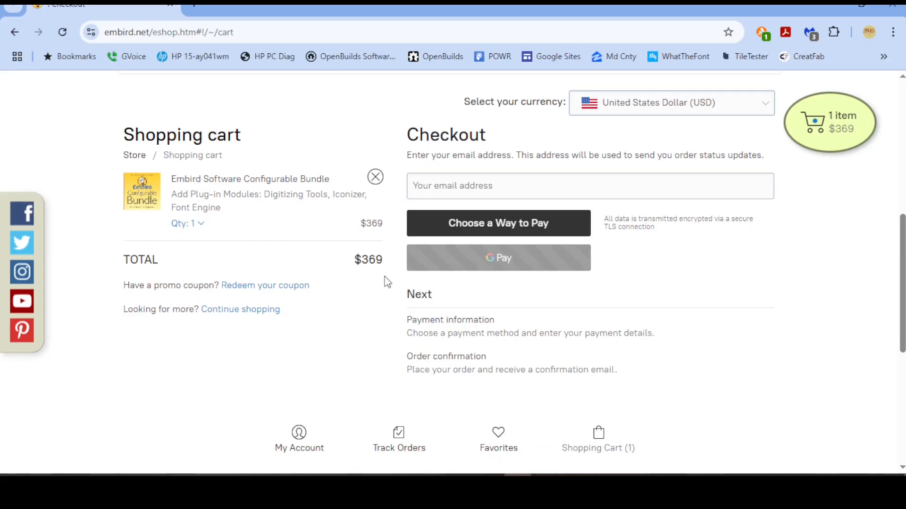
{"action": "left_click", "coordinate": [252, 287]}
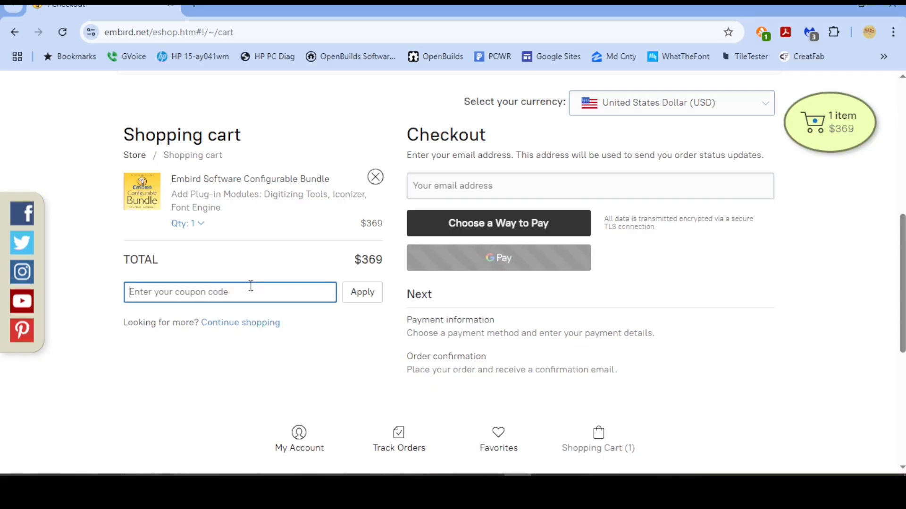
{"action": "left_click", "coordinate": [207, 292]}
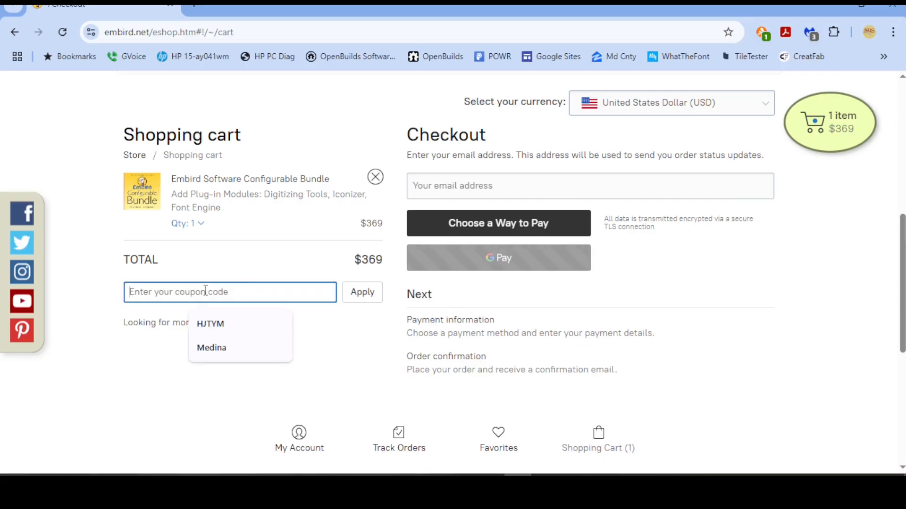
{"action": "type", "text": "hjtym"}
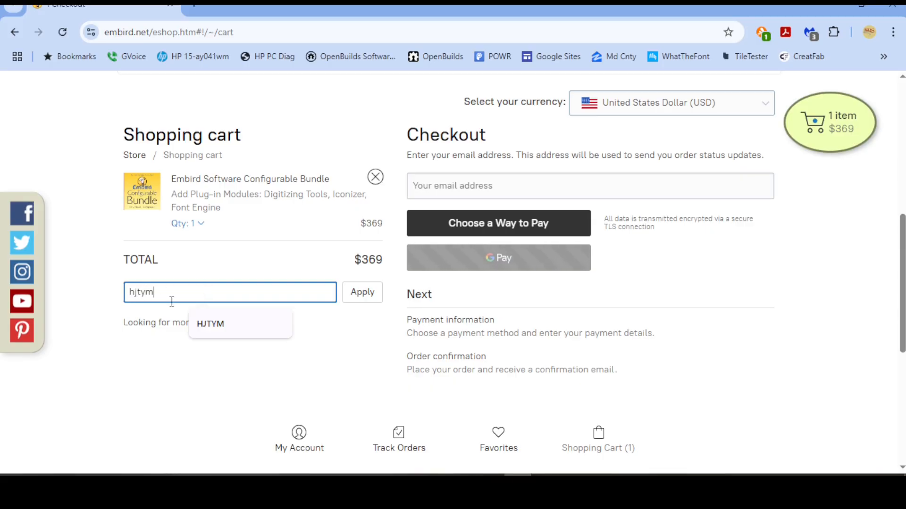
{"action": "left_click", "coordinate": [212, 325]}
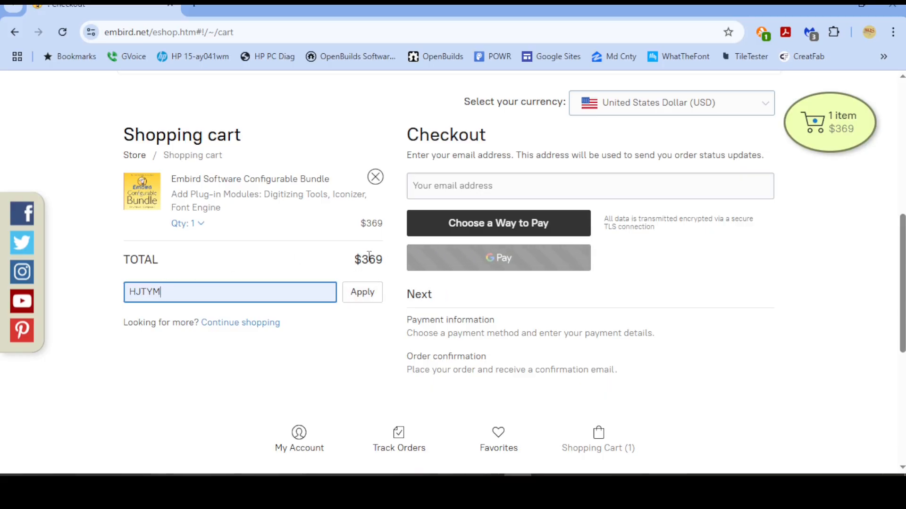
{"action": "left_click", "coordinate": [361, 304]}
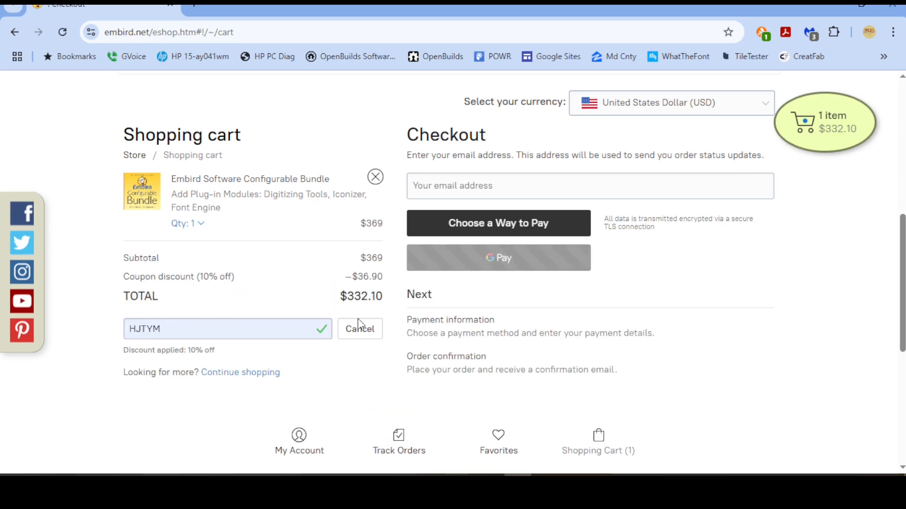